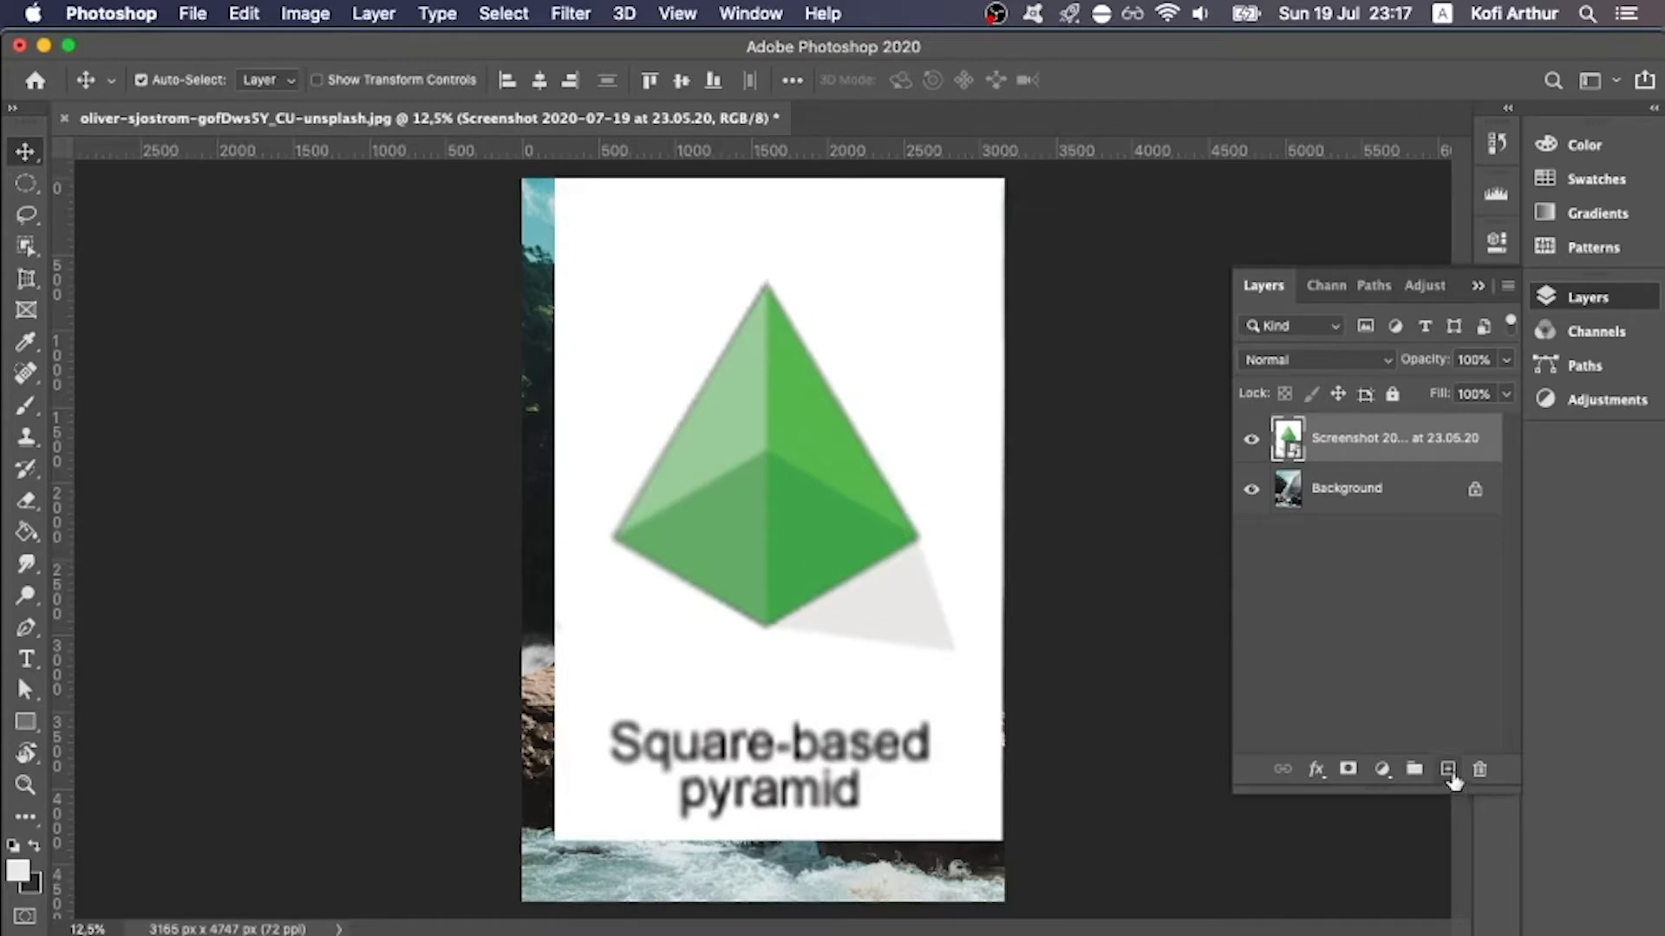
- On a new layer, trace the right half of the pyramid with a closed Pen path
left_click(1448, 770)
key("p")
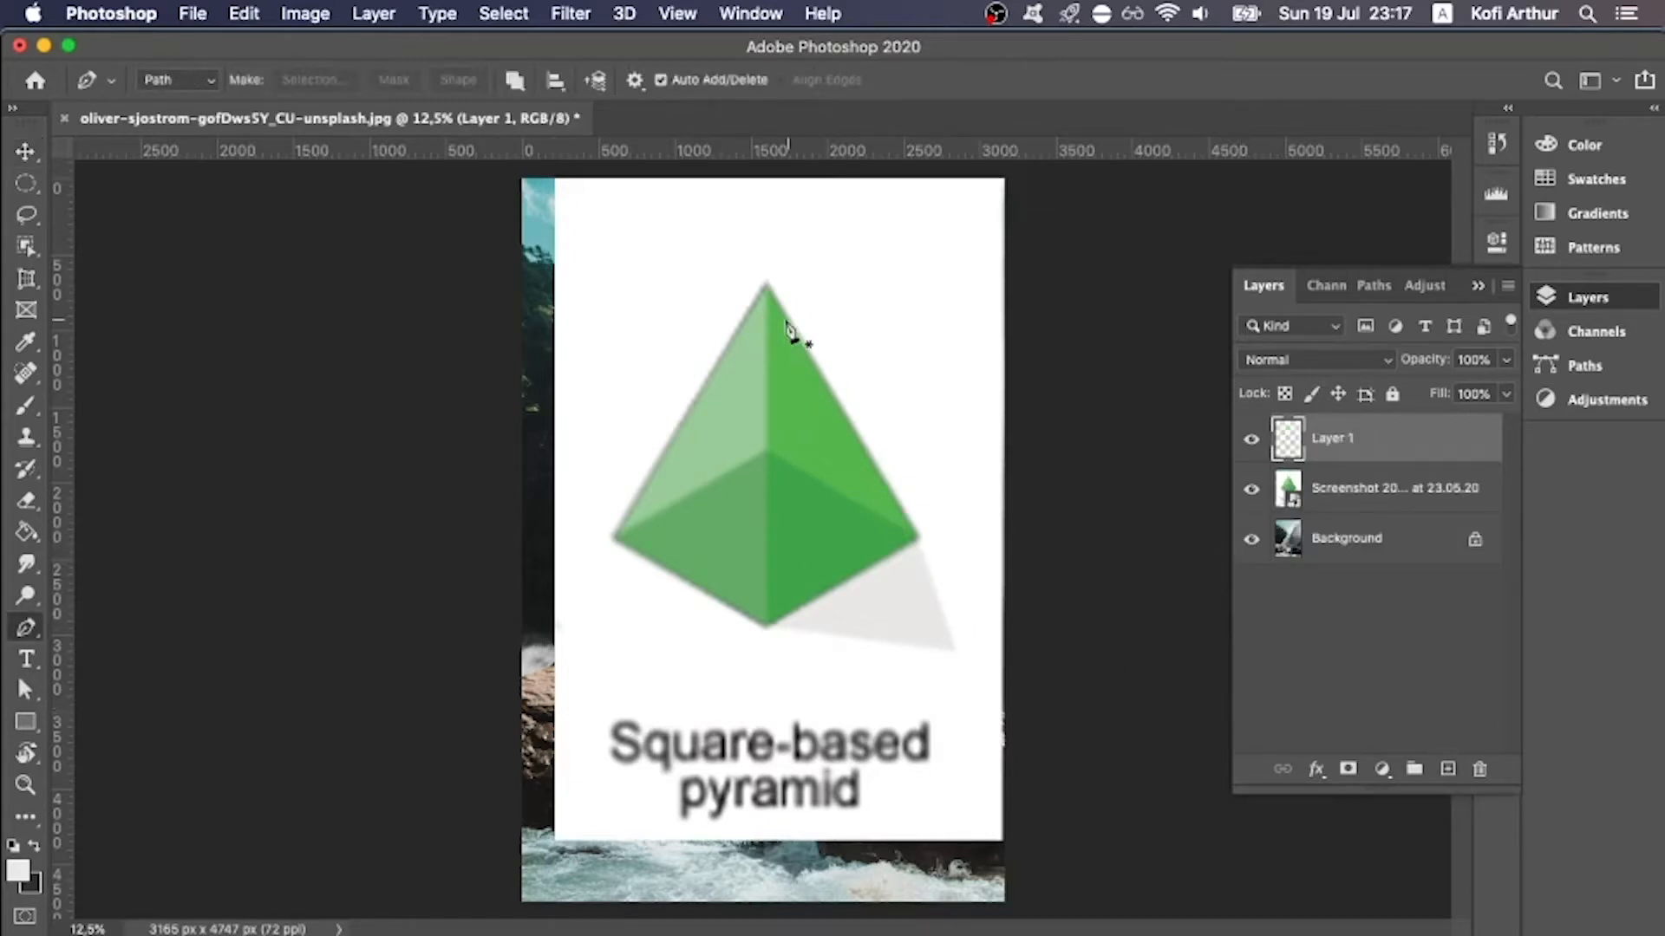
left_click(767, 281)
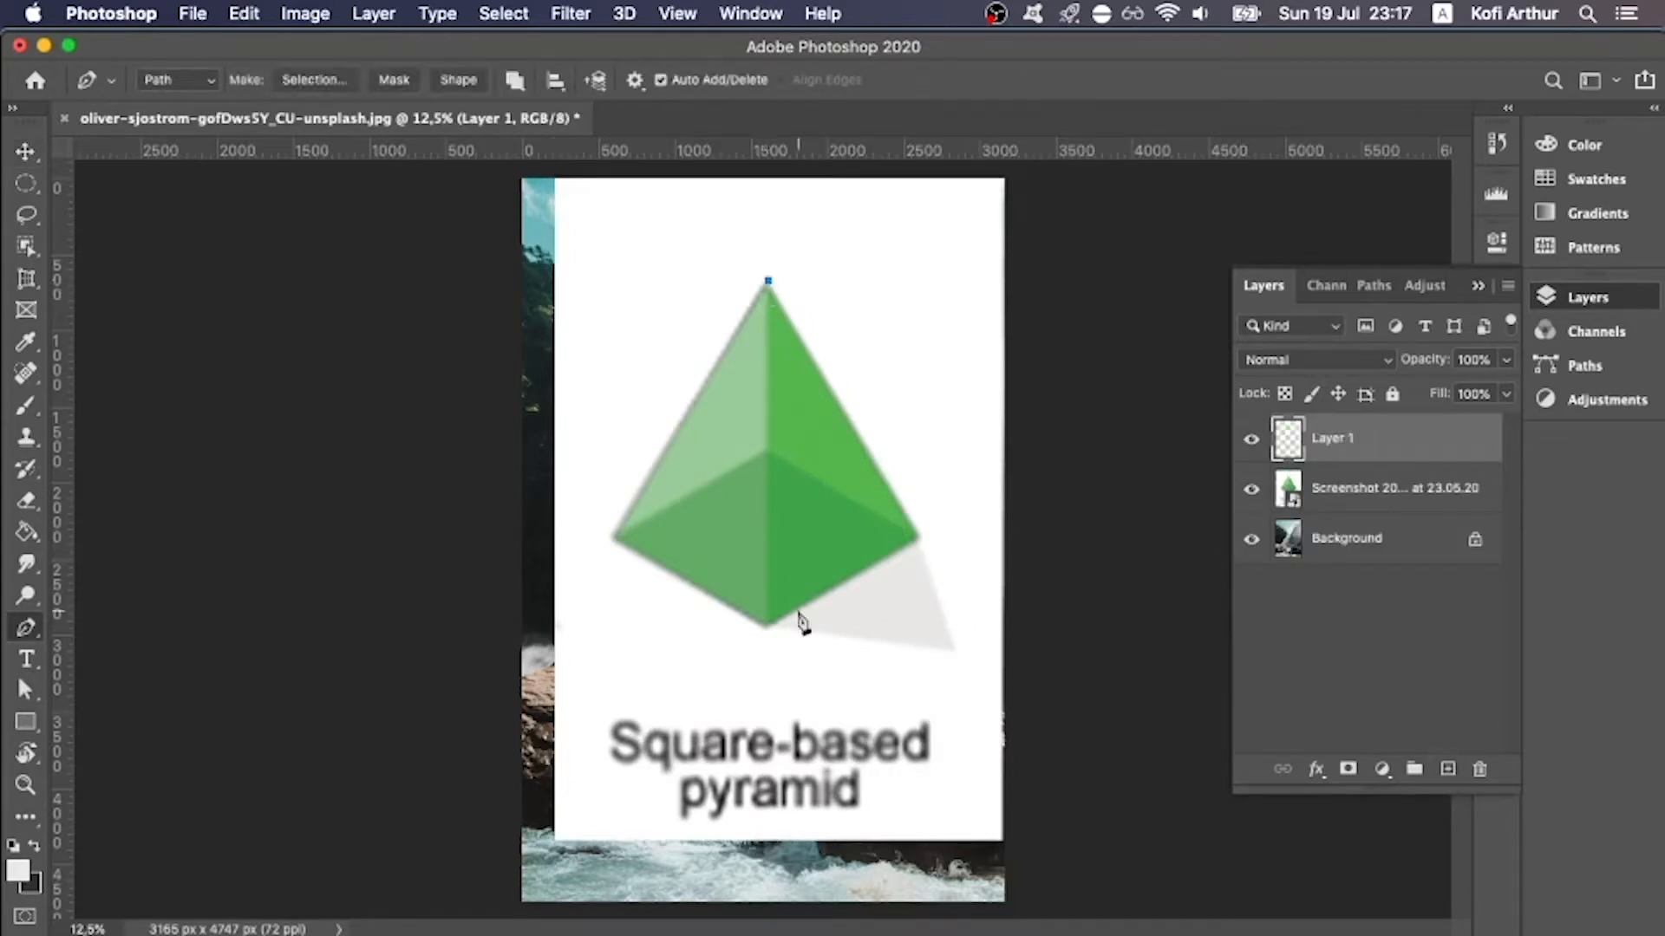
left_click(768, 626)
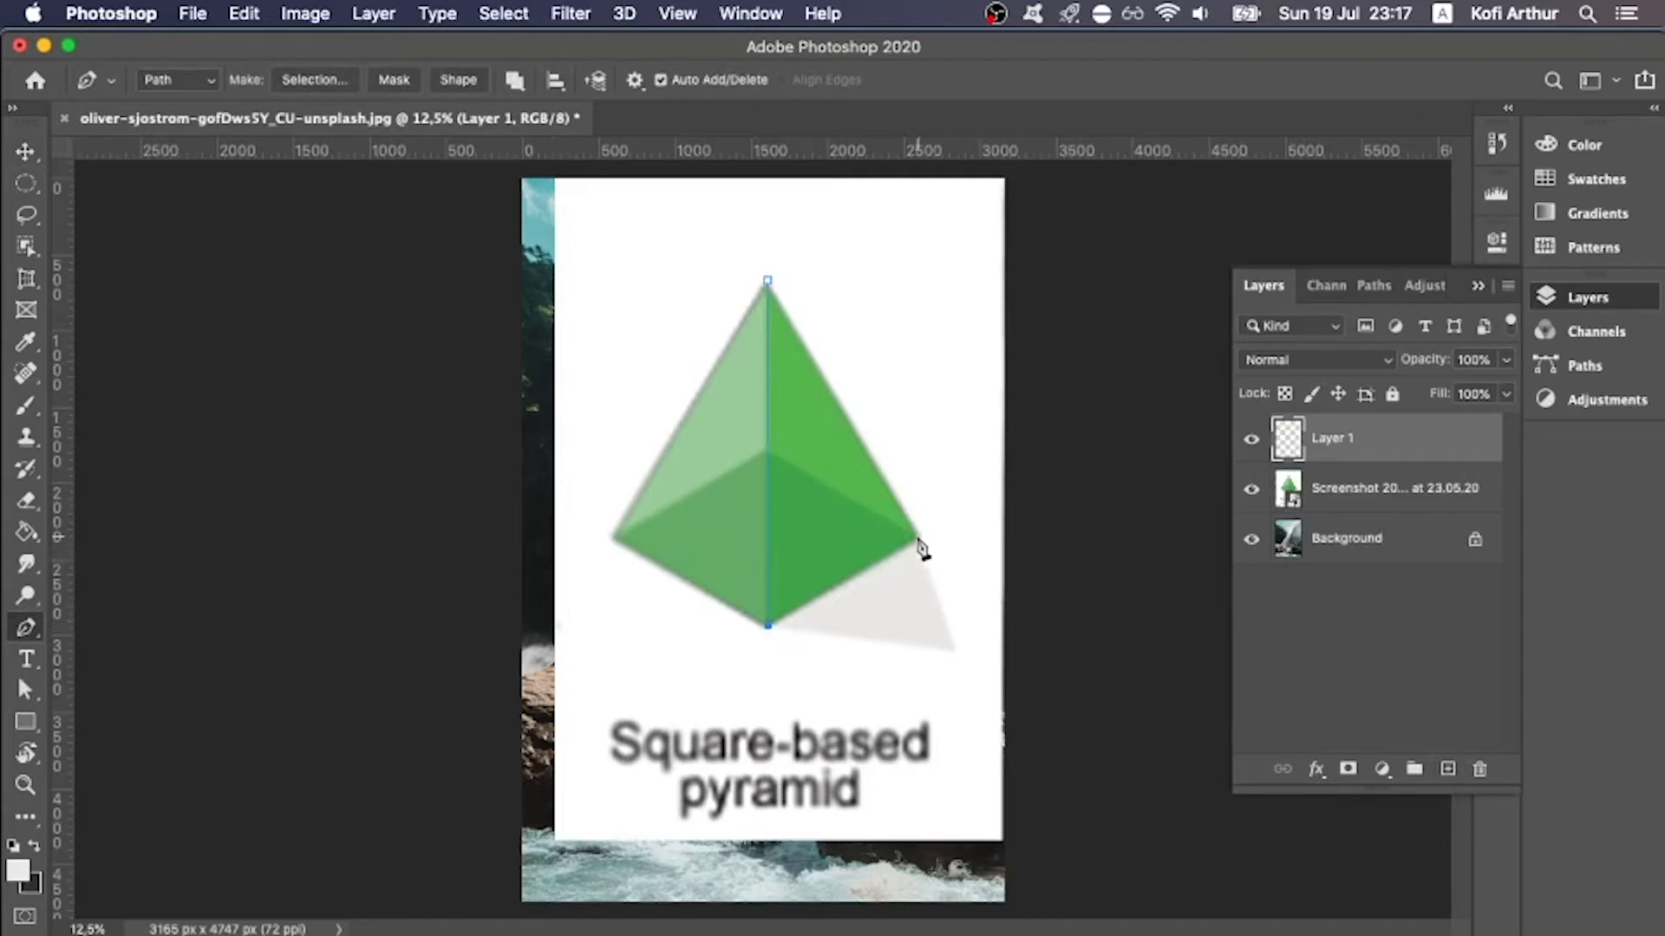
left_click(768, 281)
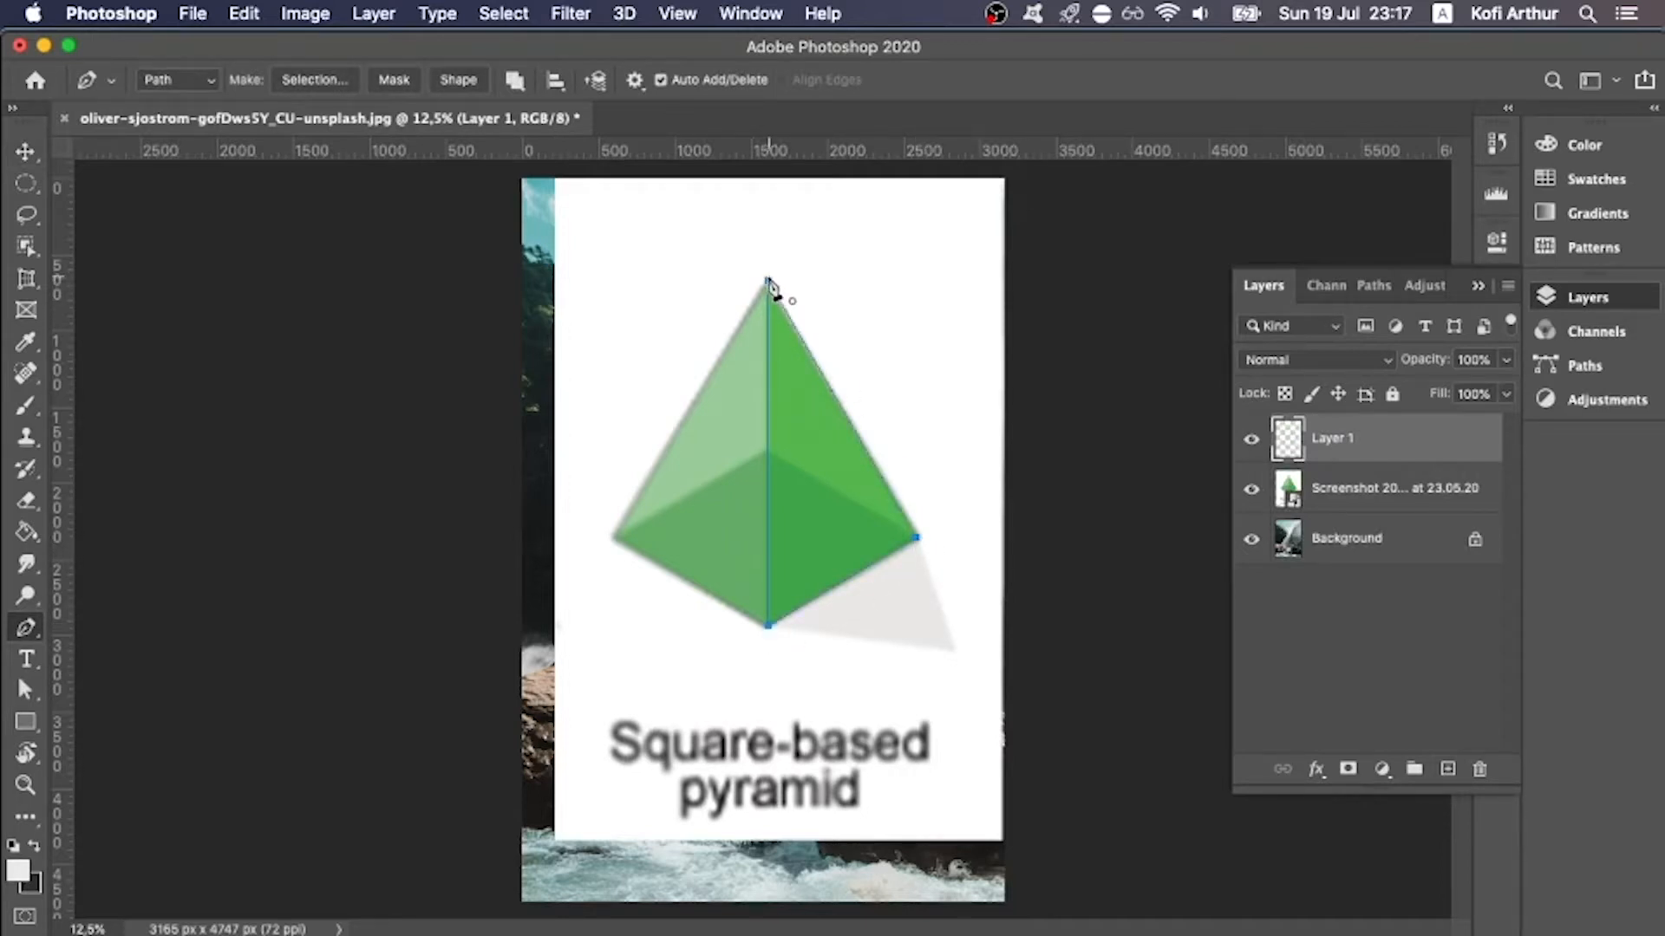
- Convert the traced path of the pyramid's right half into a shape layer
left_click(404, 83)
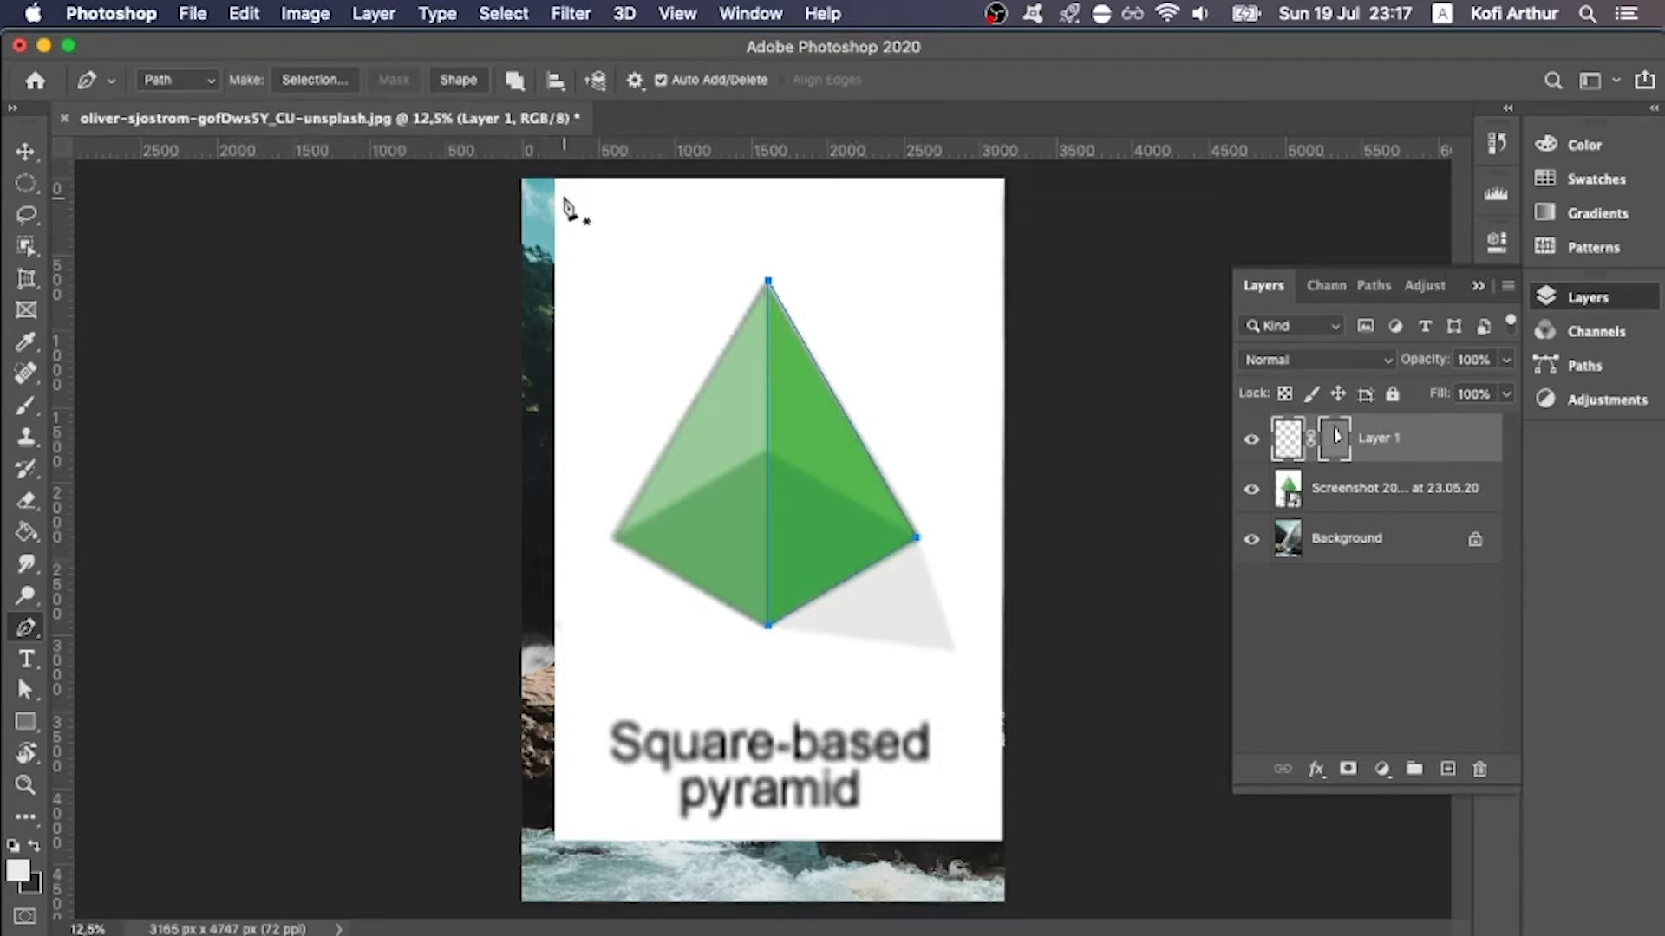
left_click(768, 379)
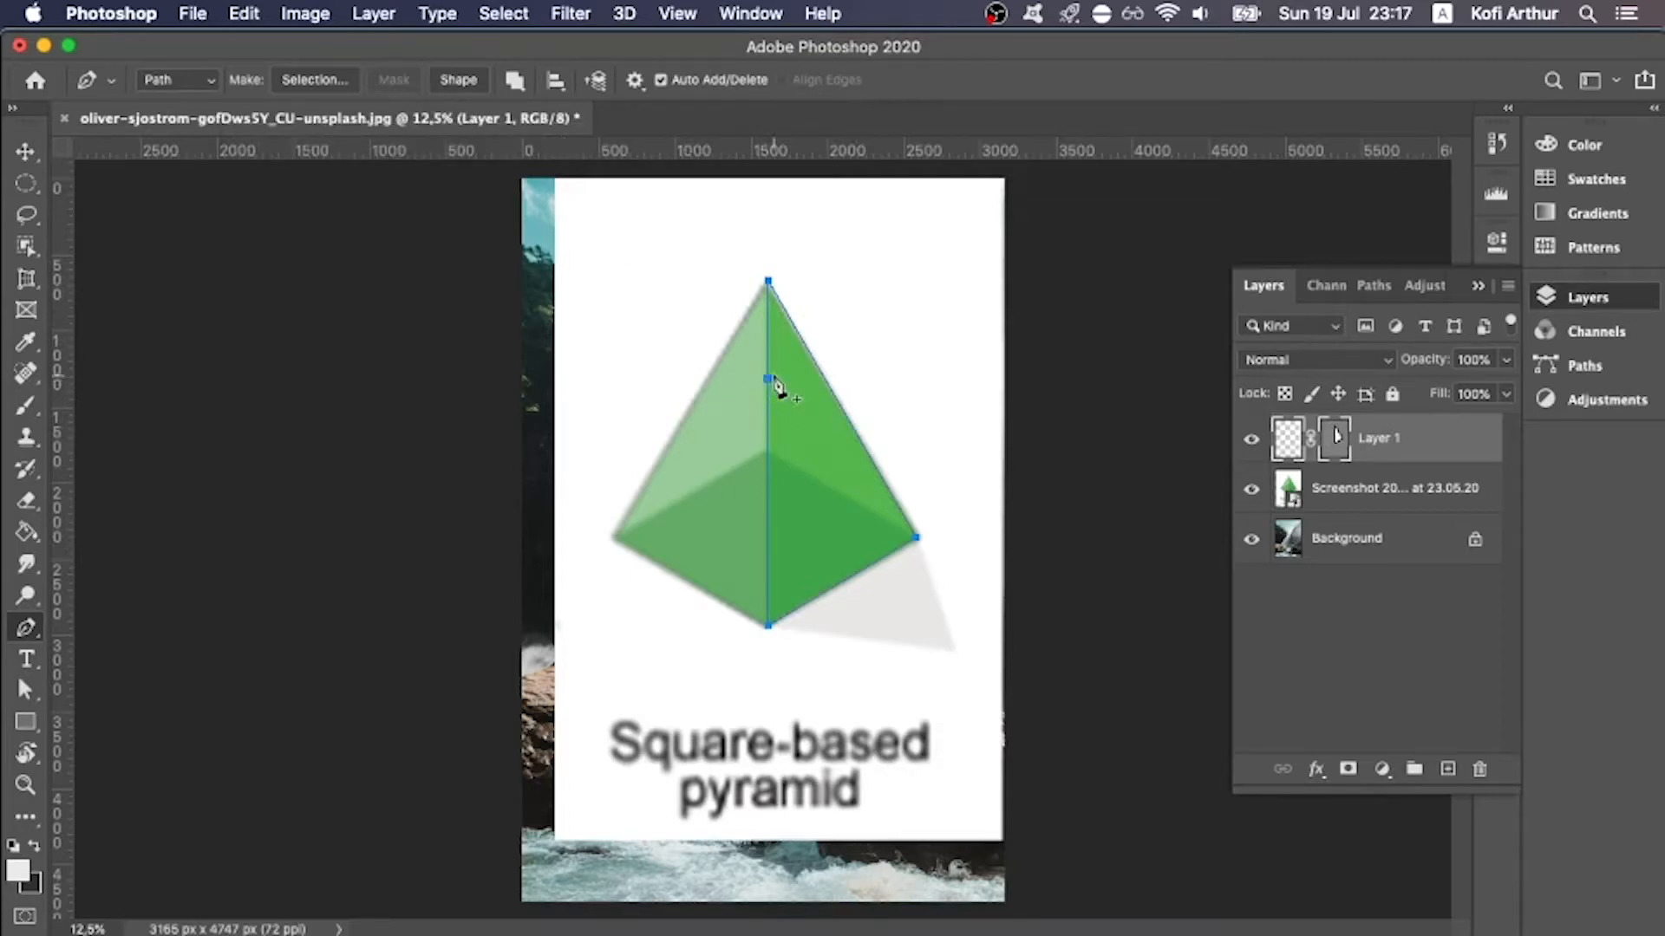
left_click(458, 80)
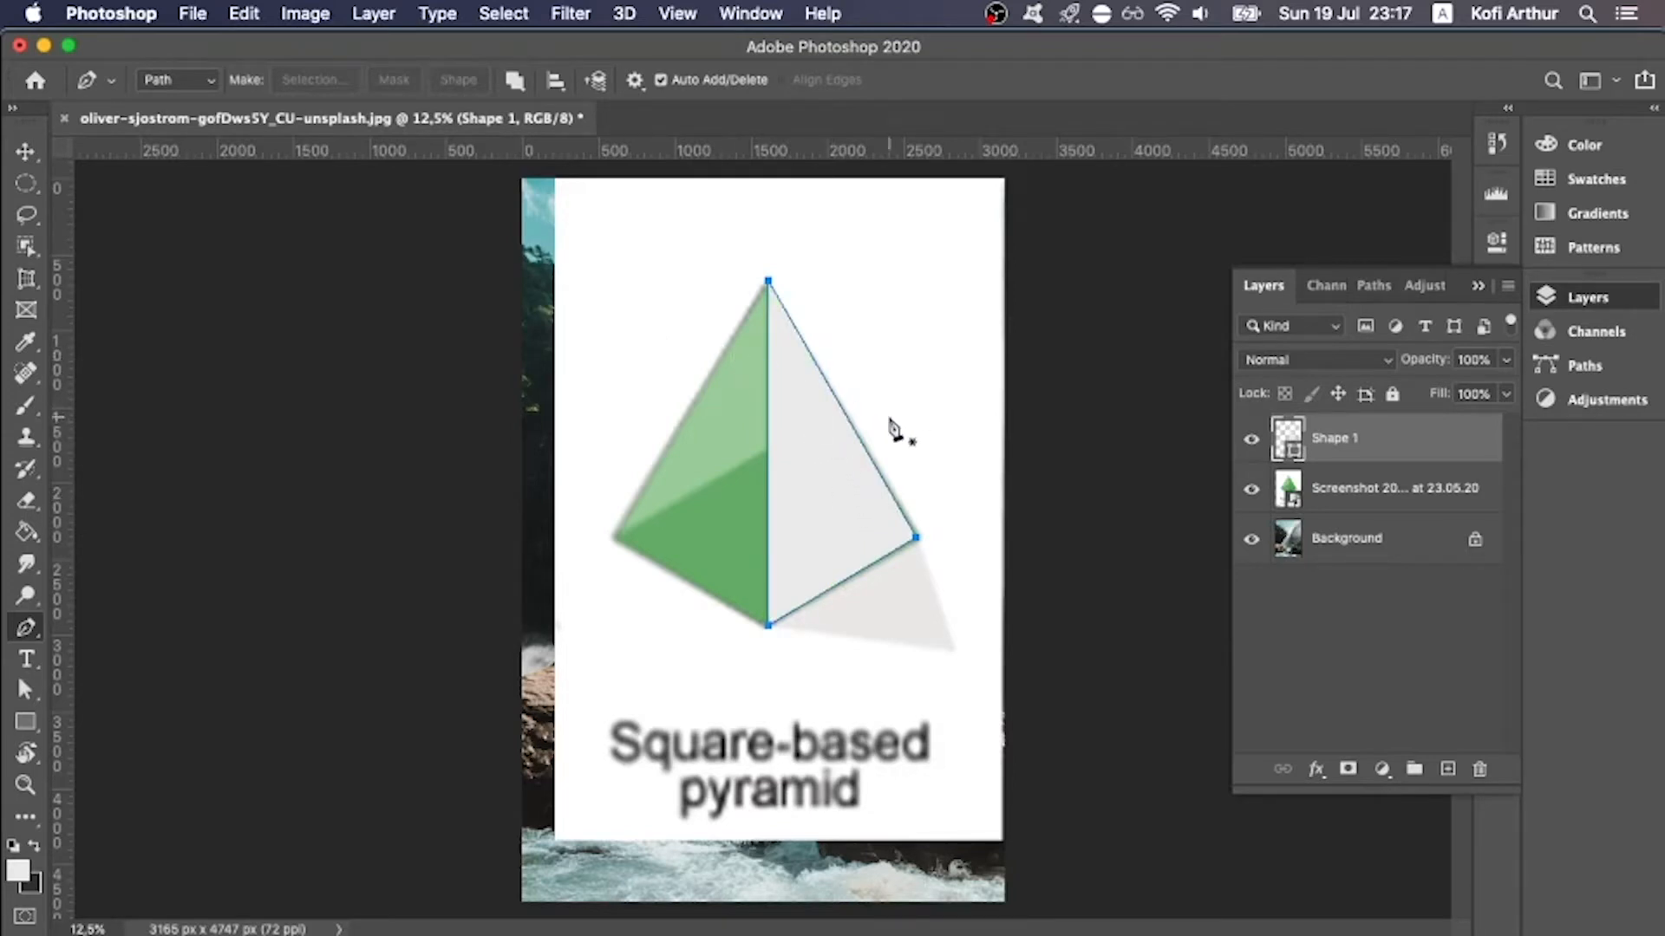
key("v")
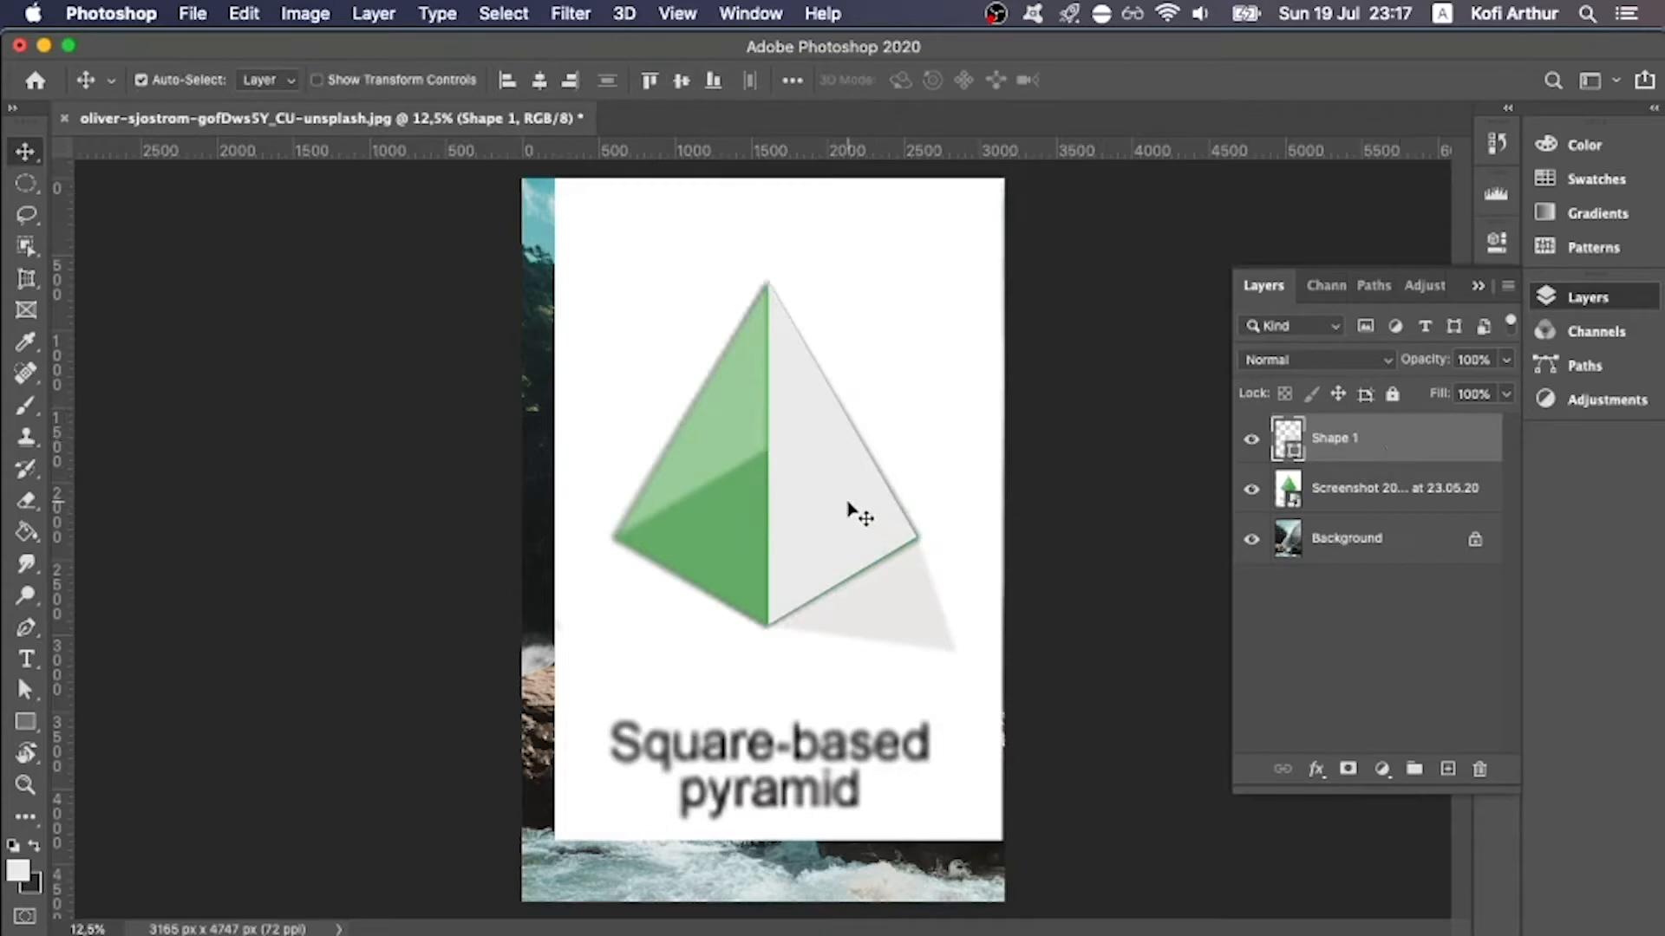
- Set the shape's stroke colour to the light grey from the recently used colours, matching its fill
key("a")
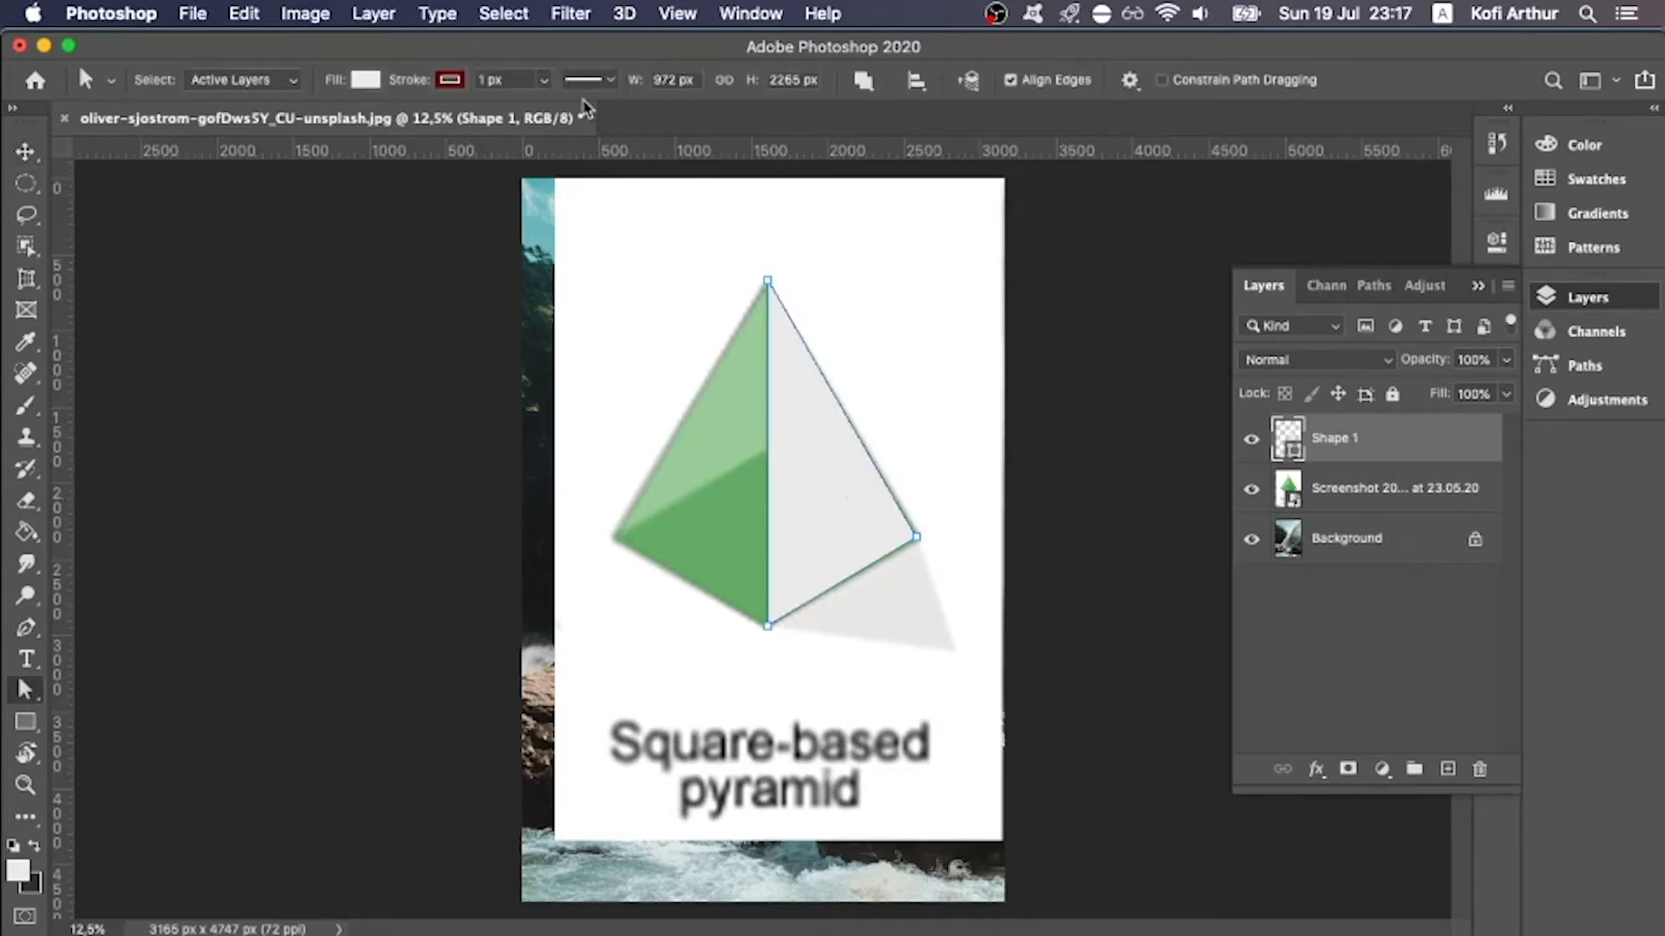
left_click(450, 79)
left_click(299, 210)
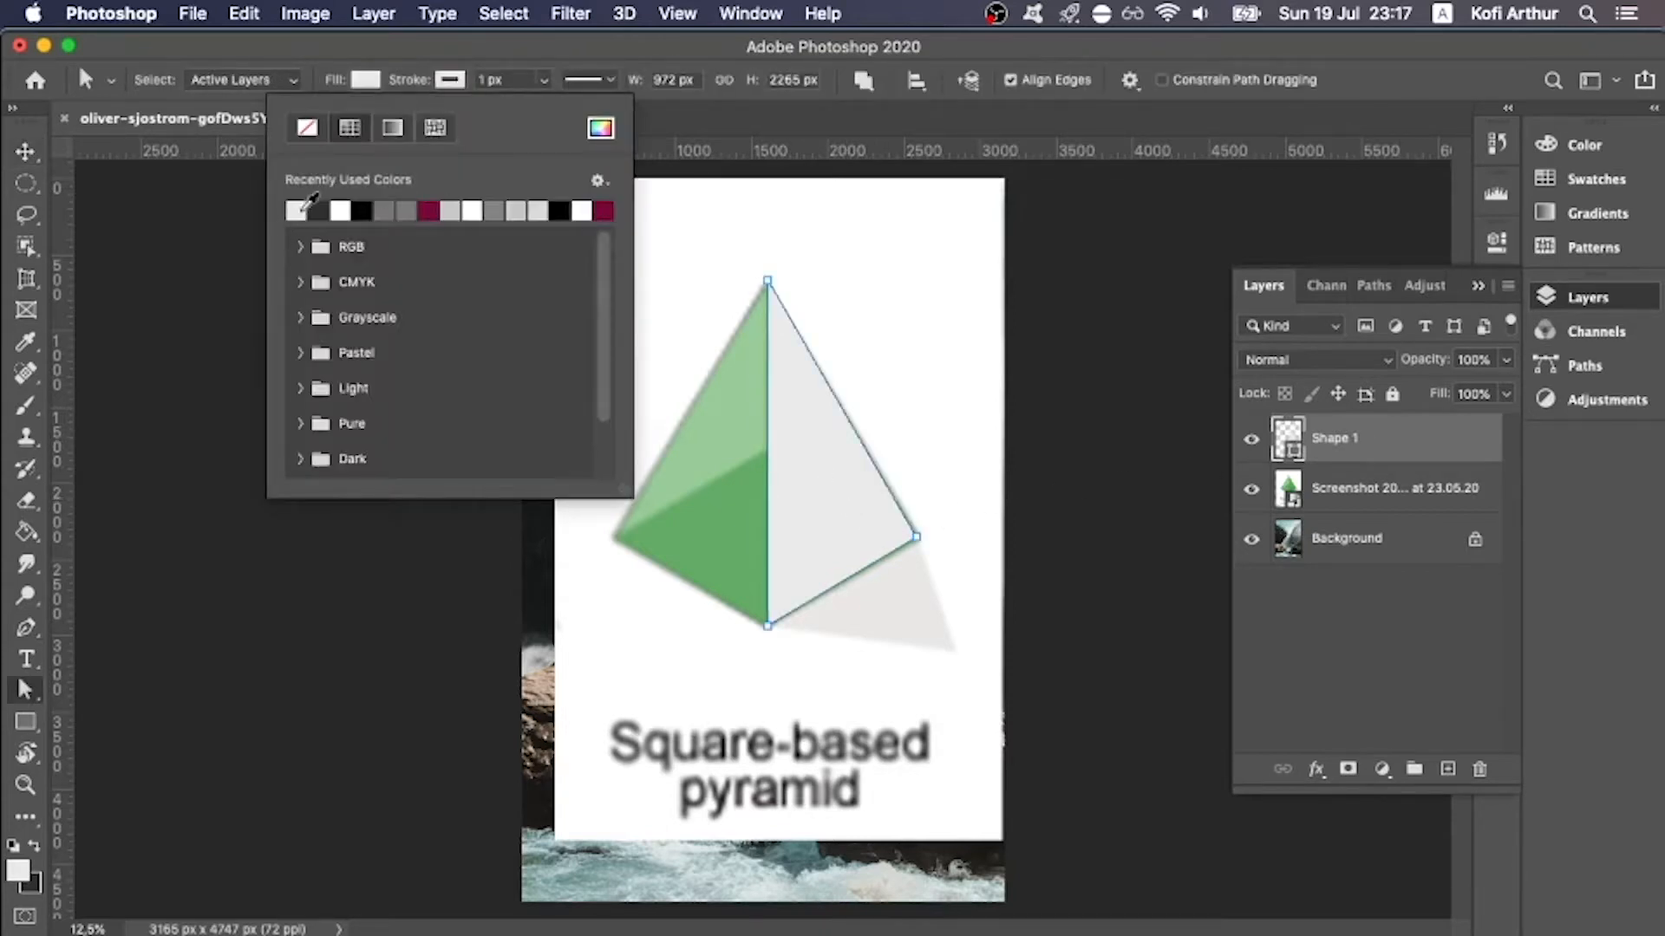
left_click(1420, 449)
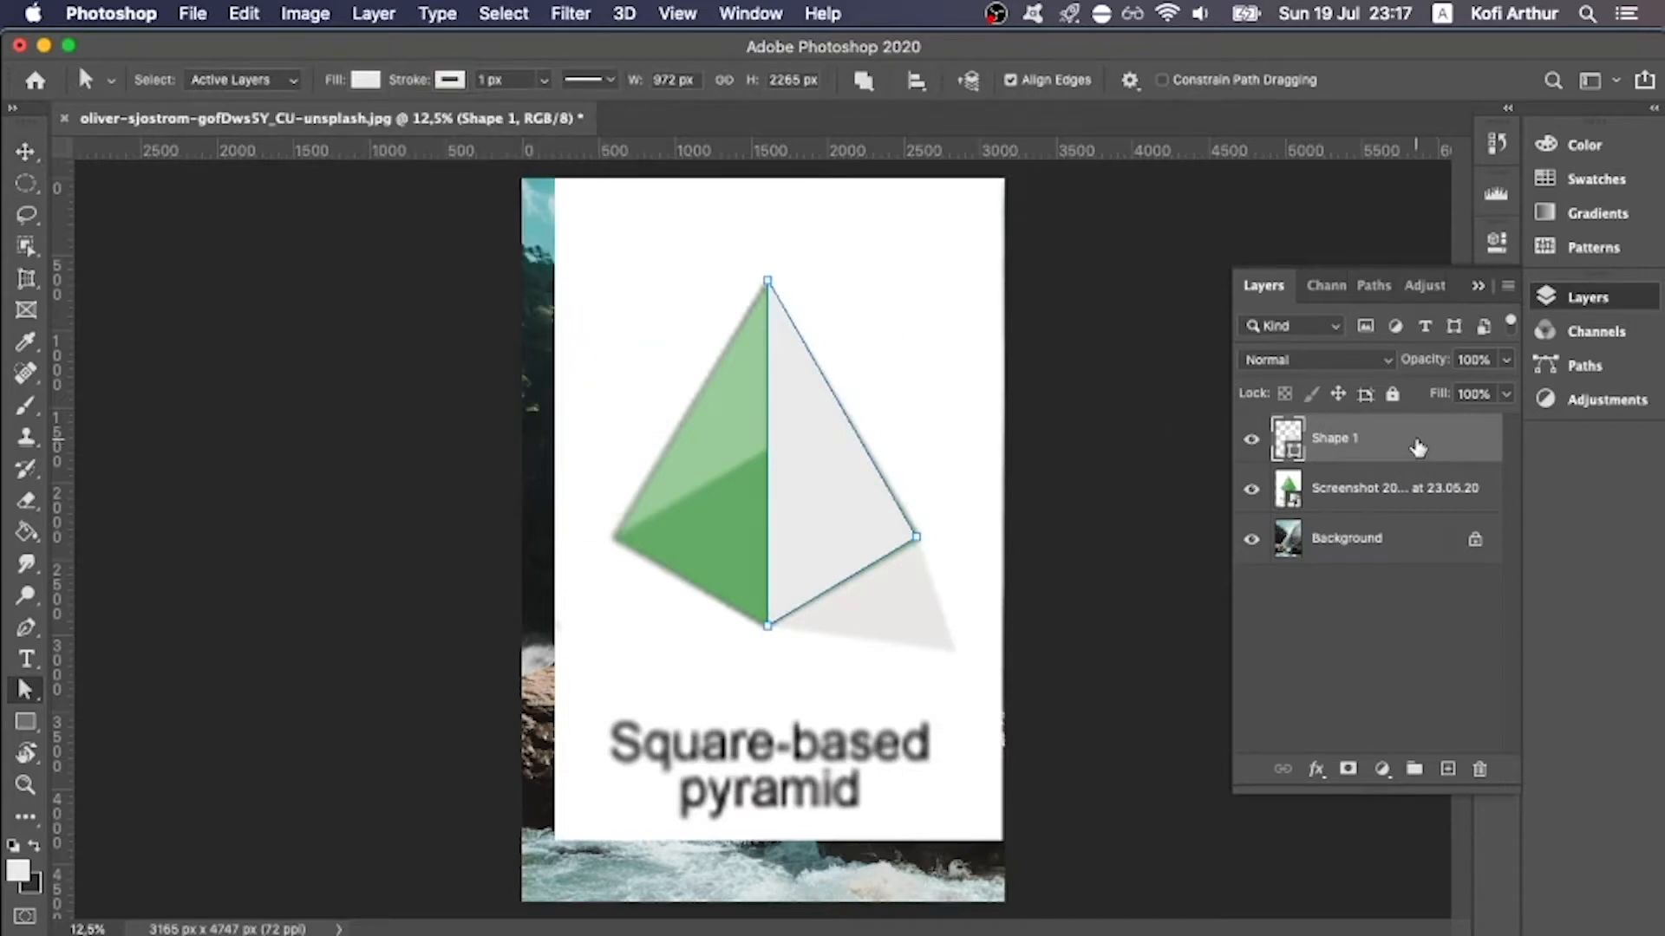
- Duplicate the Shape 1 layer, keeping the default copy name
right_click(1417, 448)
left_click(1266, 558)
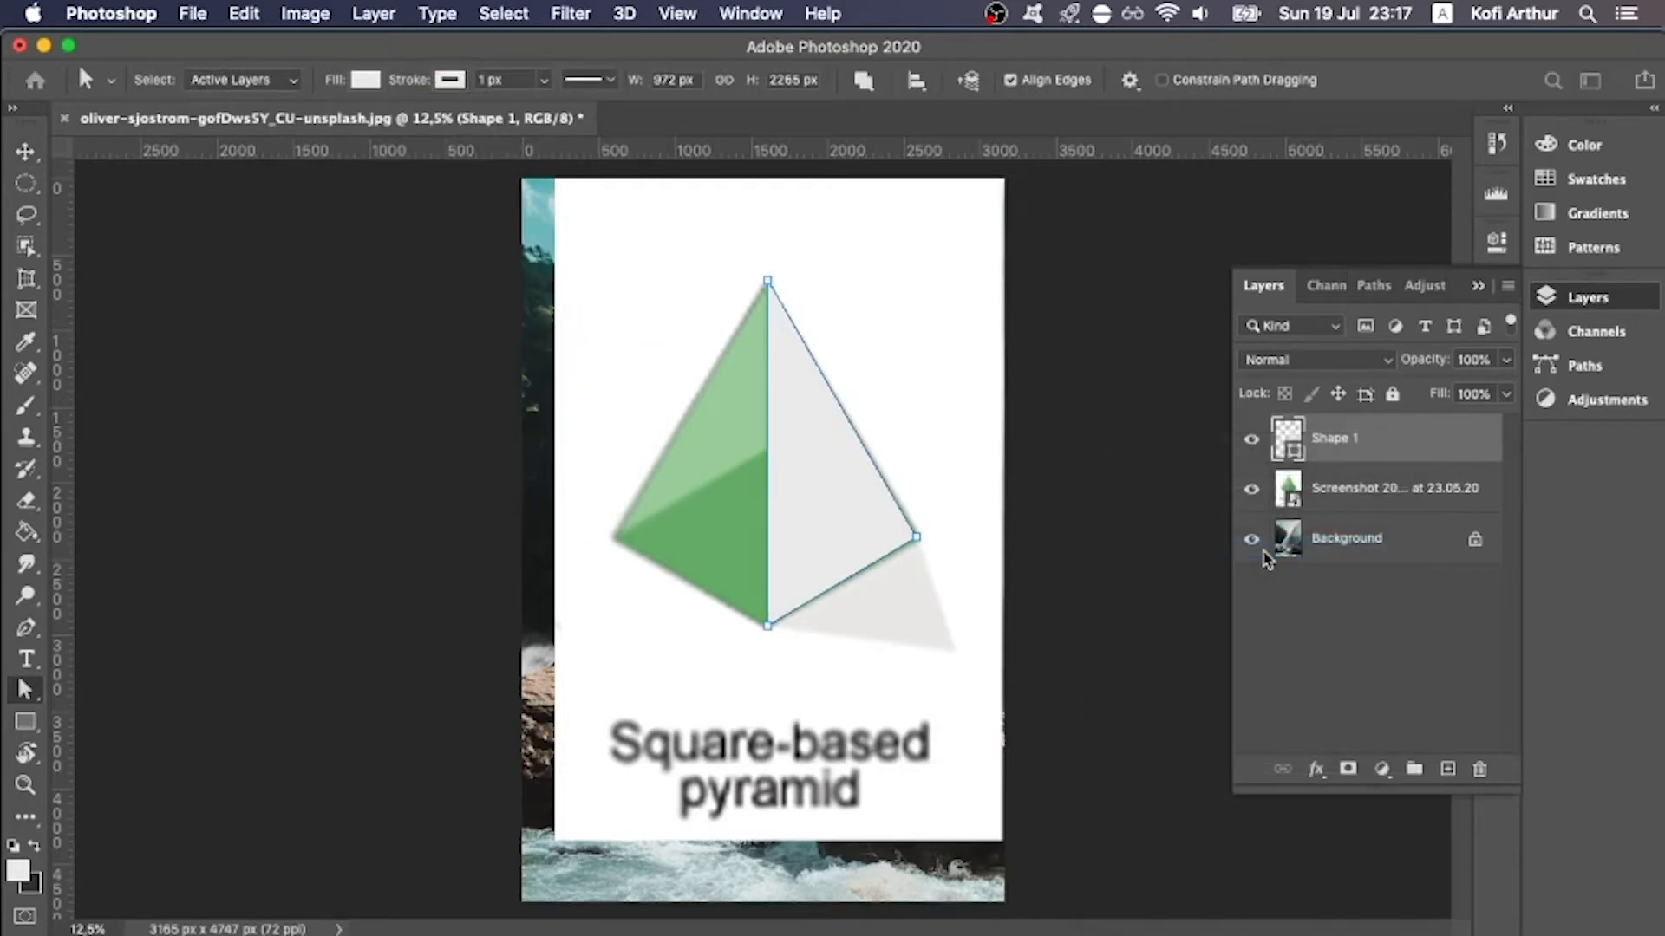
key("Return")
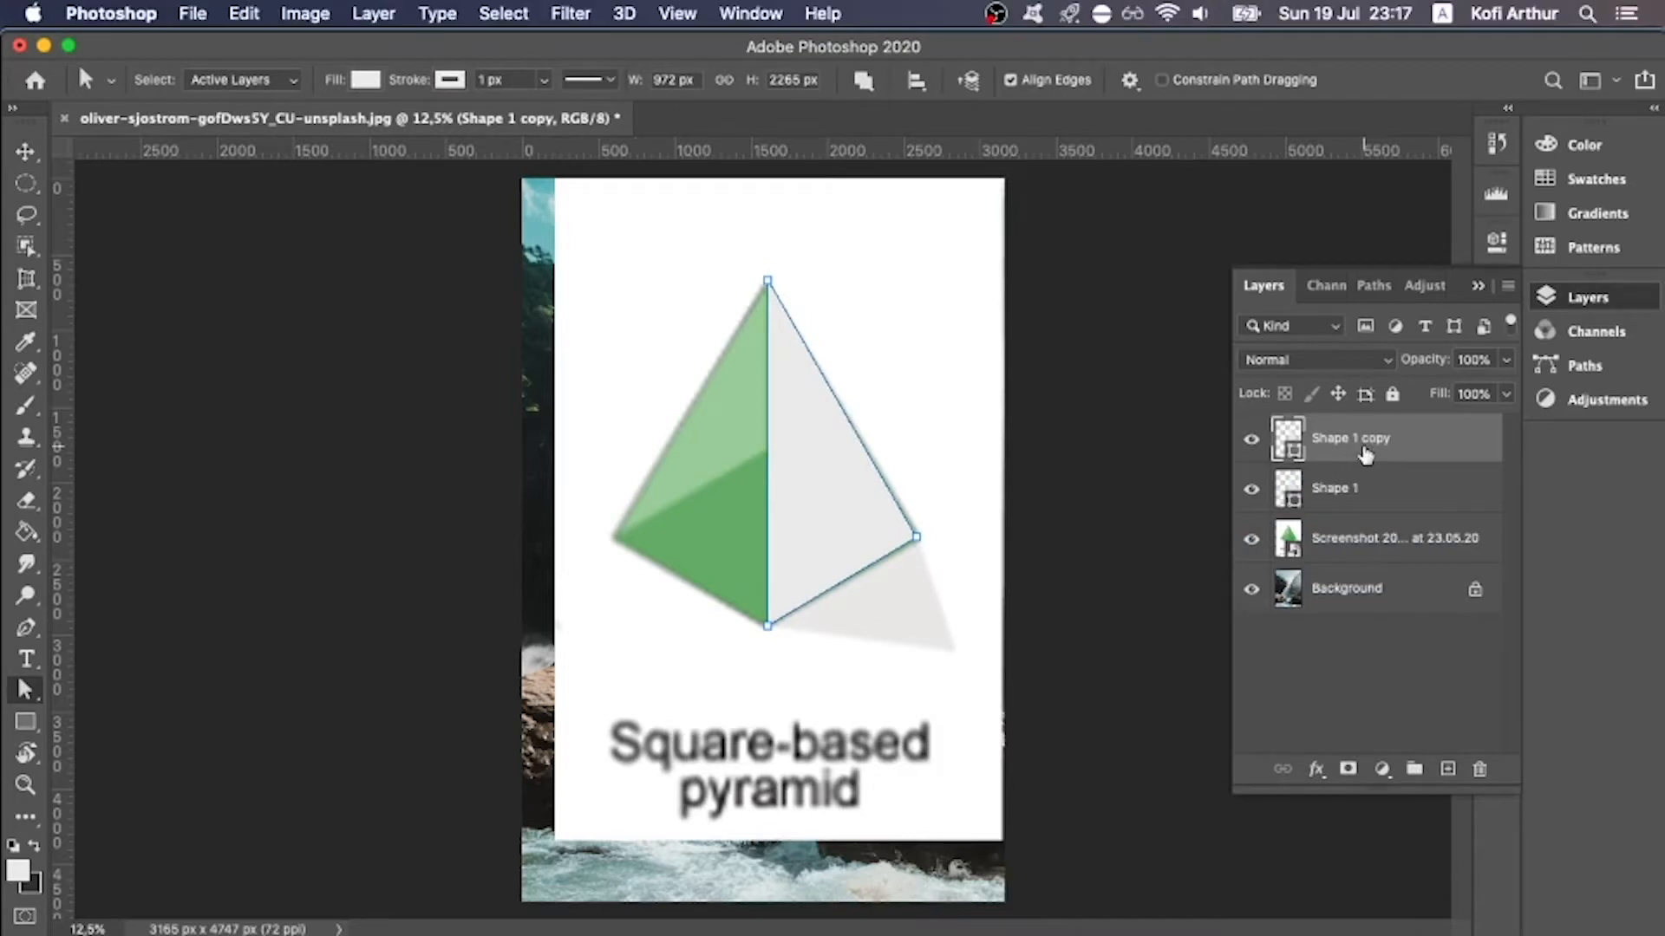
- Flip the Shape 1 copy horizontally with Free Transform
key("super+t")
right_click(802, 473)
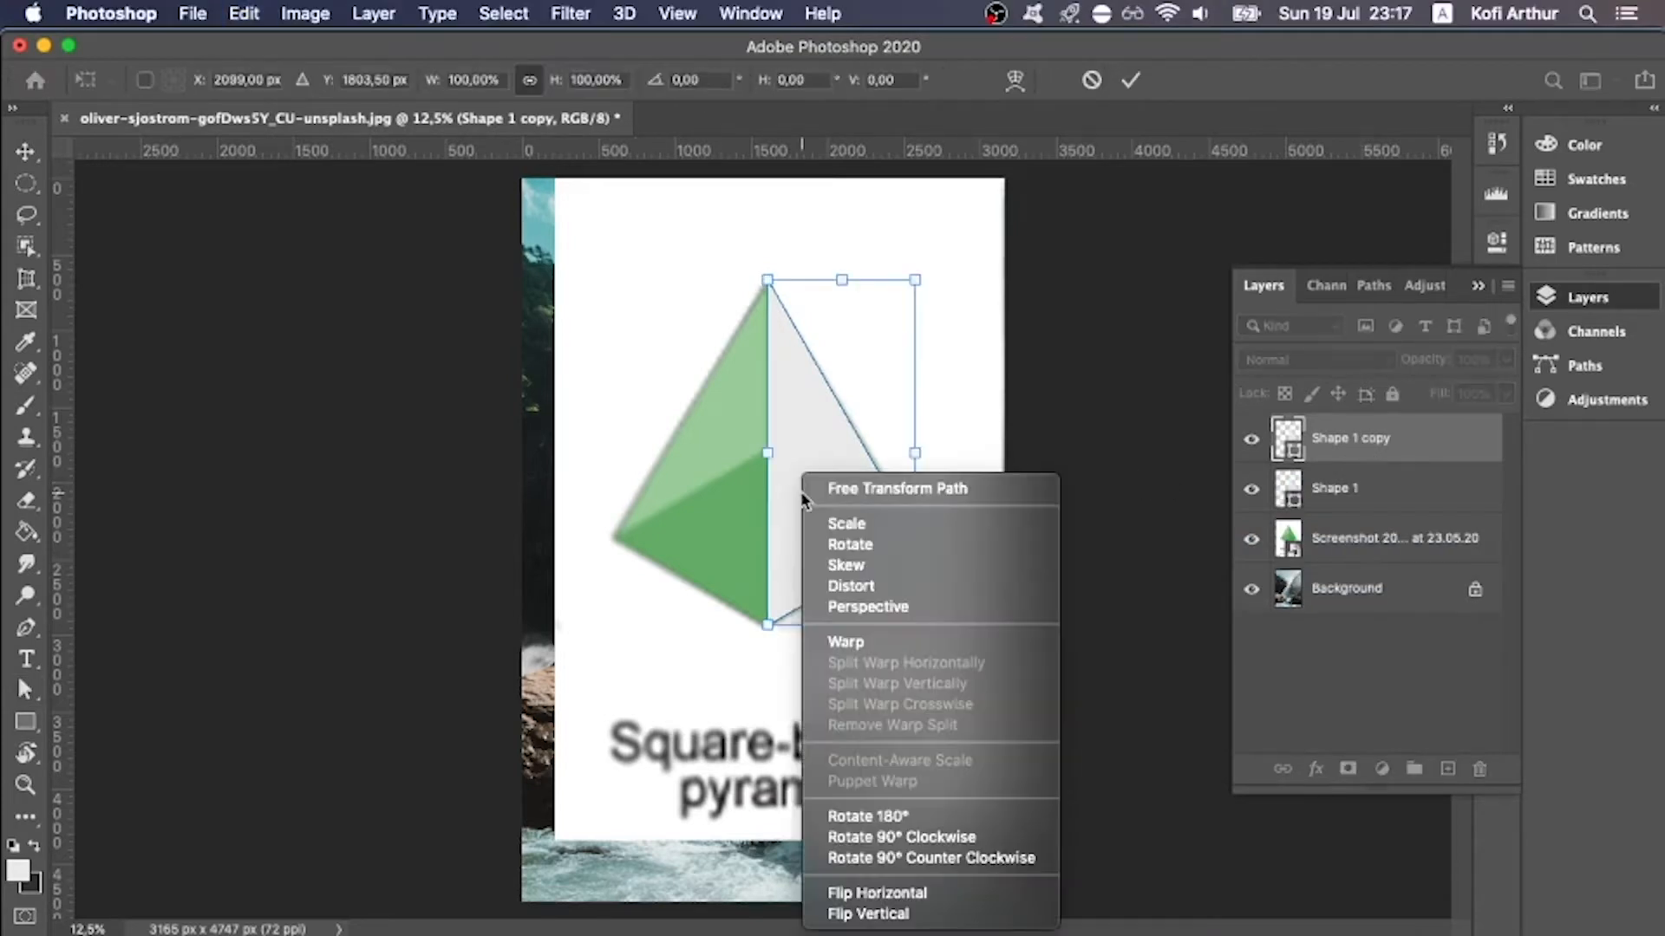
left_click(871, 893)
left_click(1134, 76)
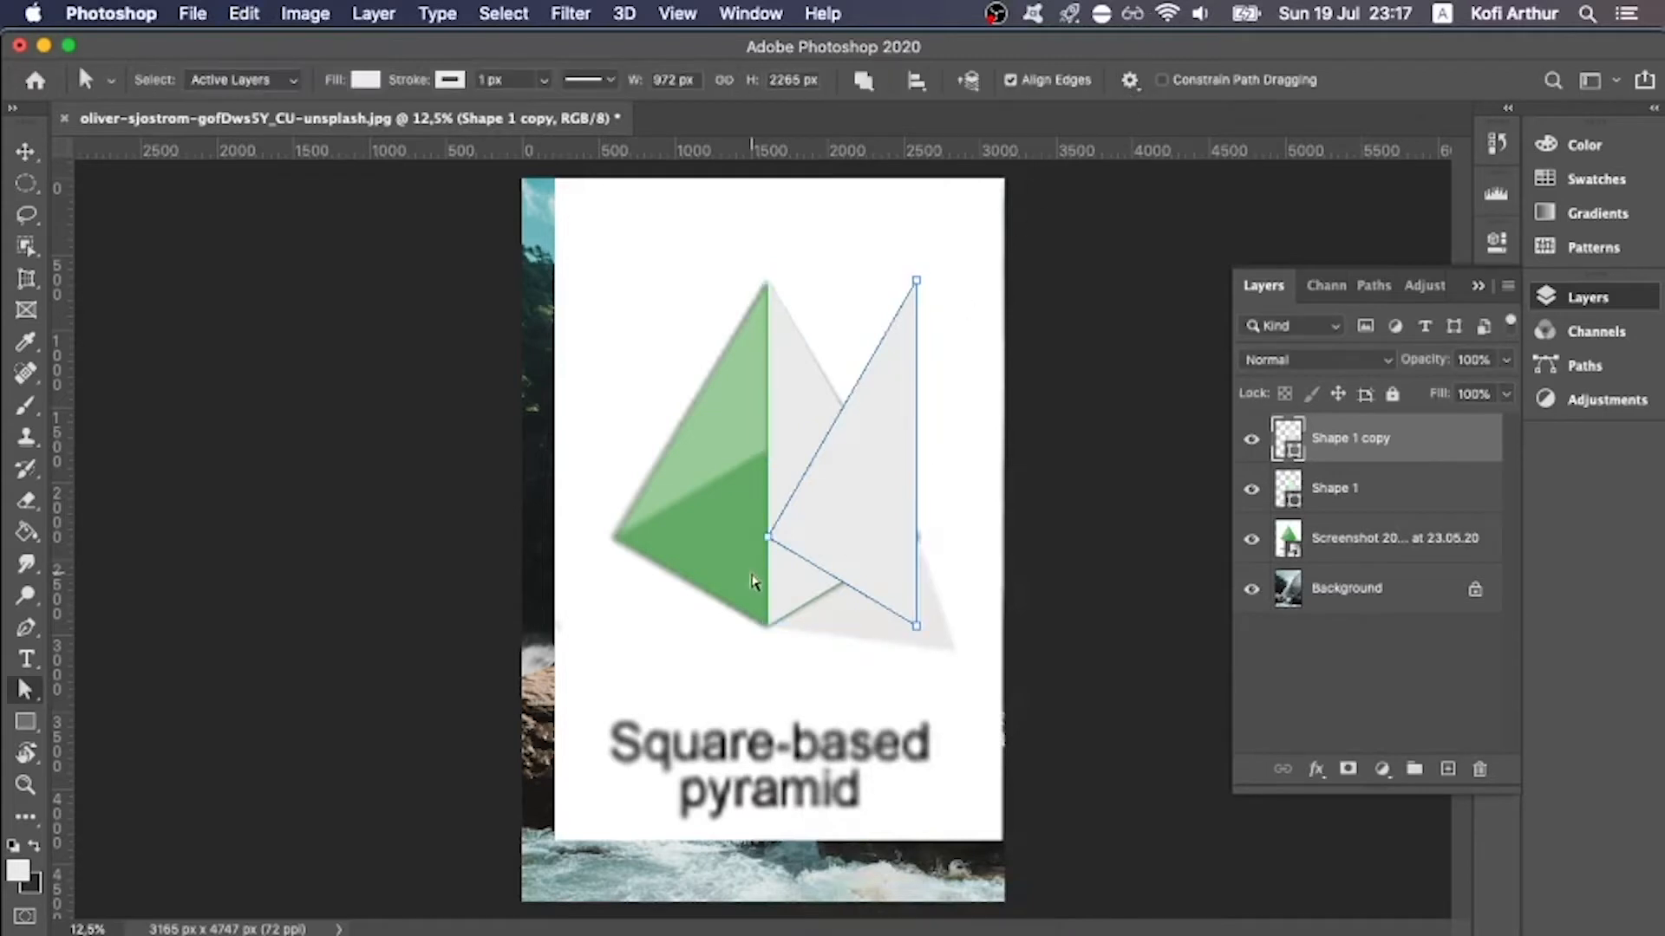
- Move the flipped shape copy over the pyramid's left half so its vertical edge meets the original shape
key("v")
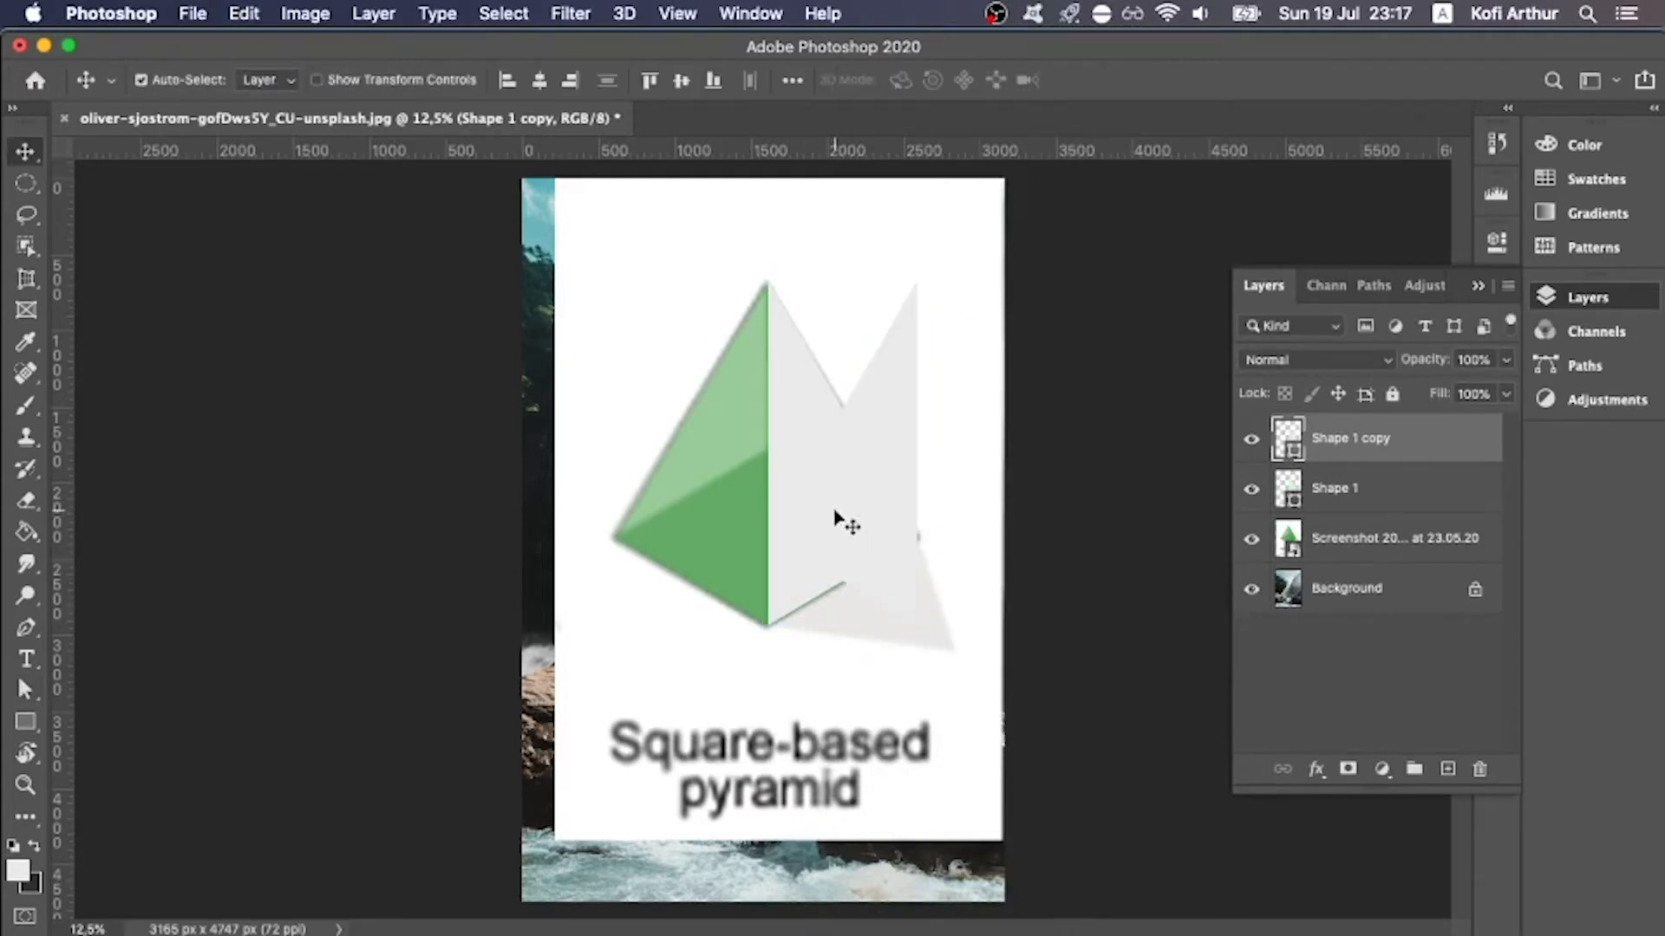
key("a")
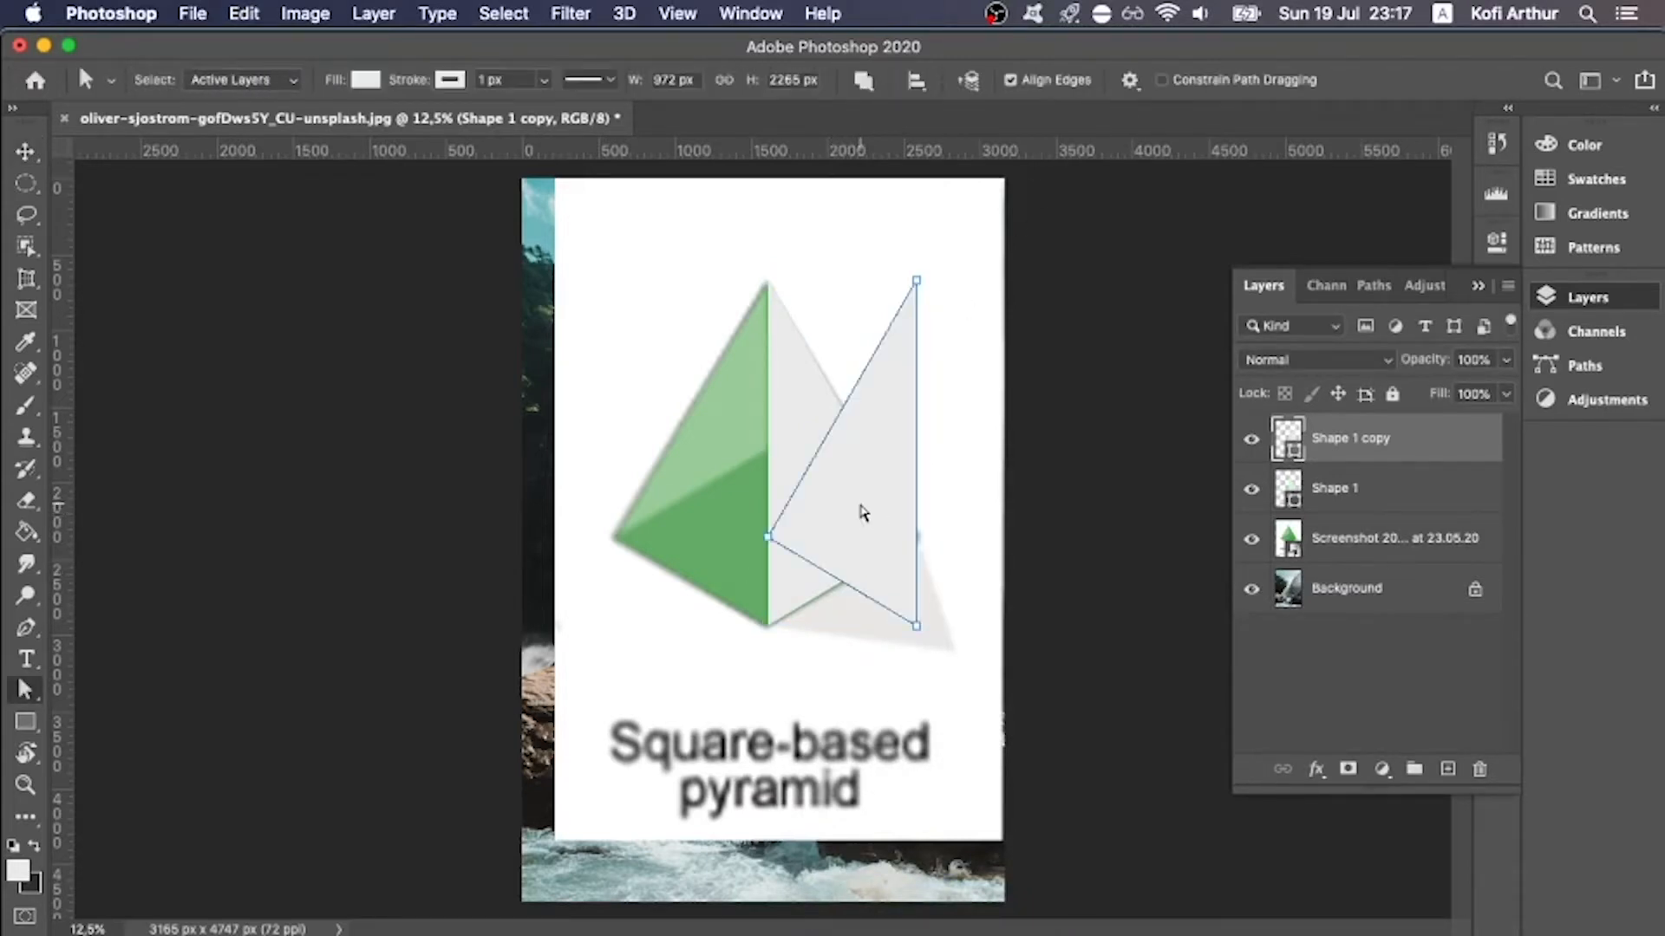
key("v")
left_click_drag(865, 511, 724, 506)
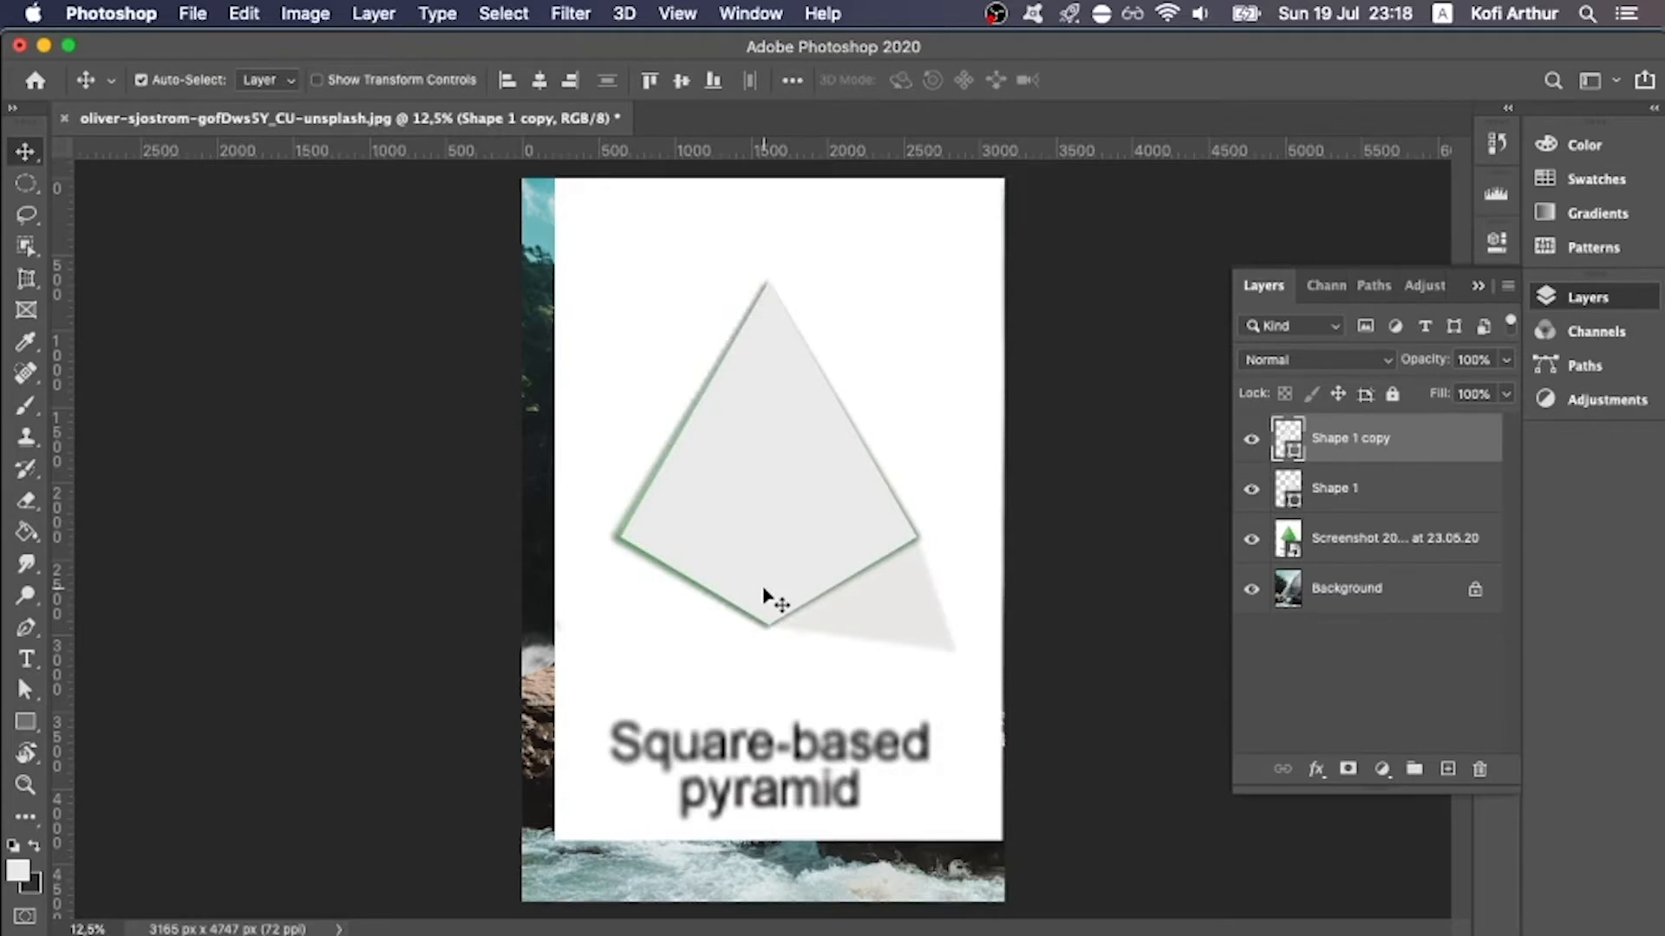
scroll(765, 598, "up", 8)
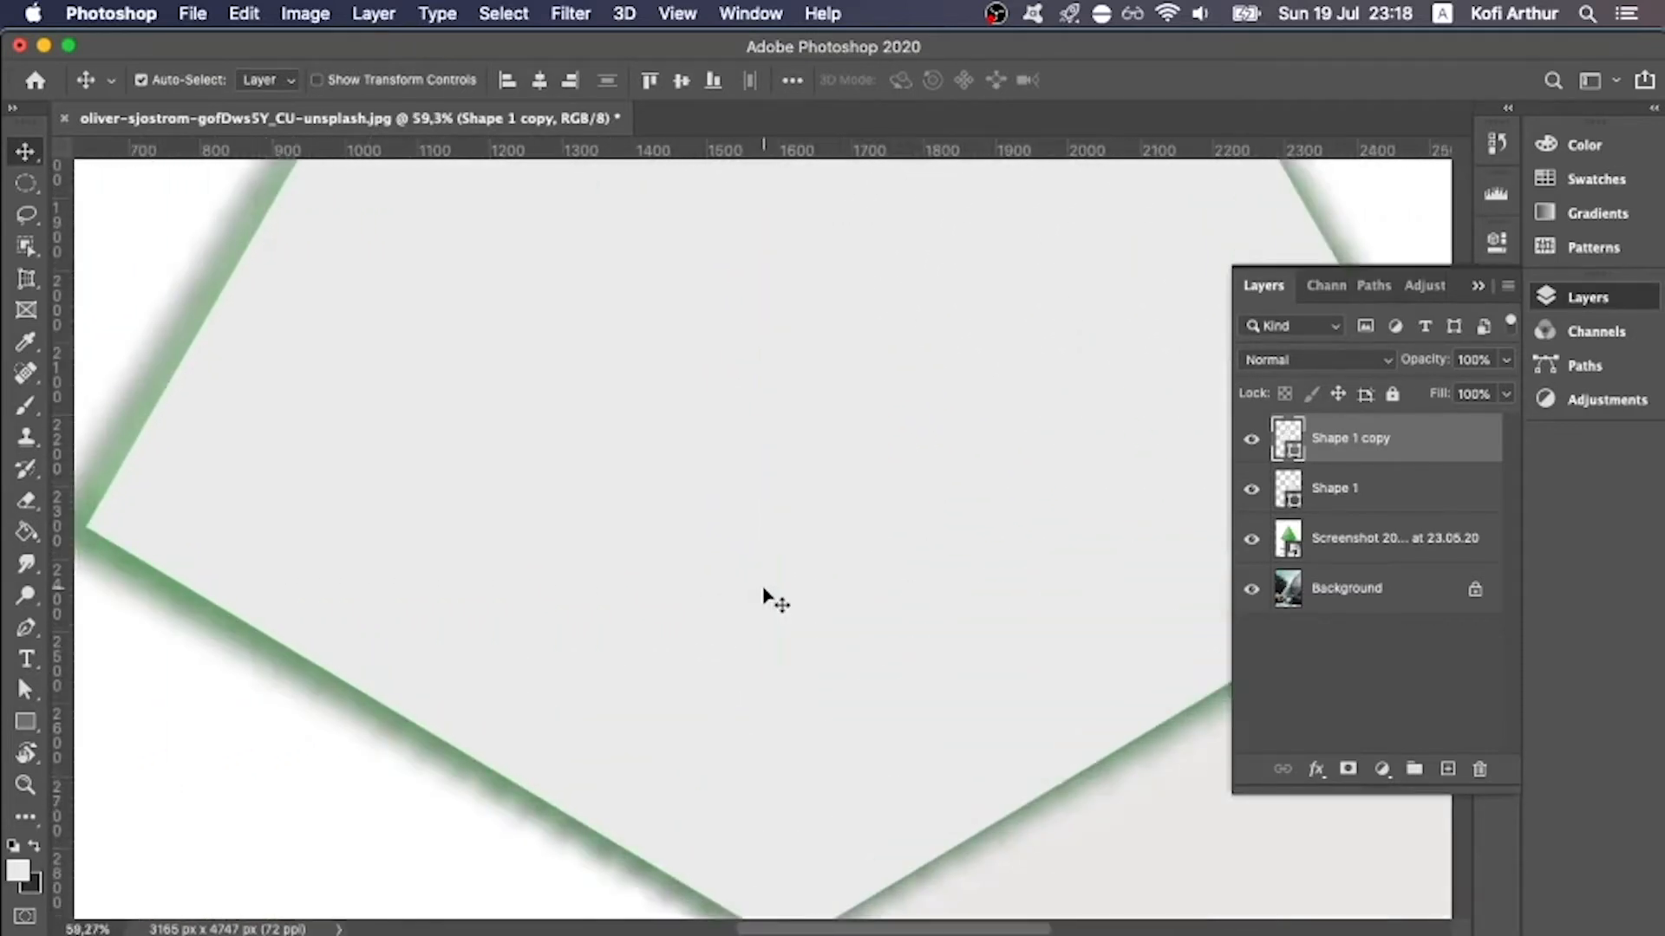
scroll(765, 598, "down", 5)
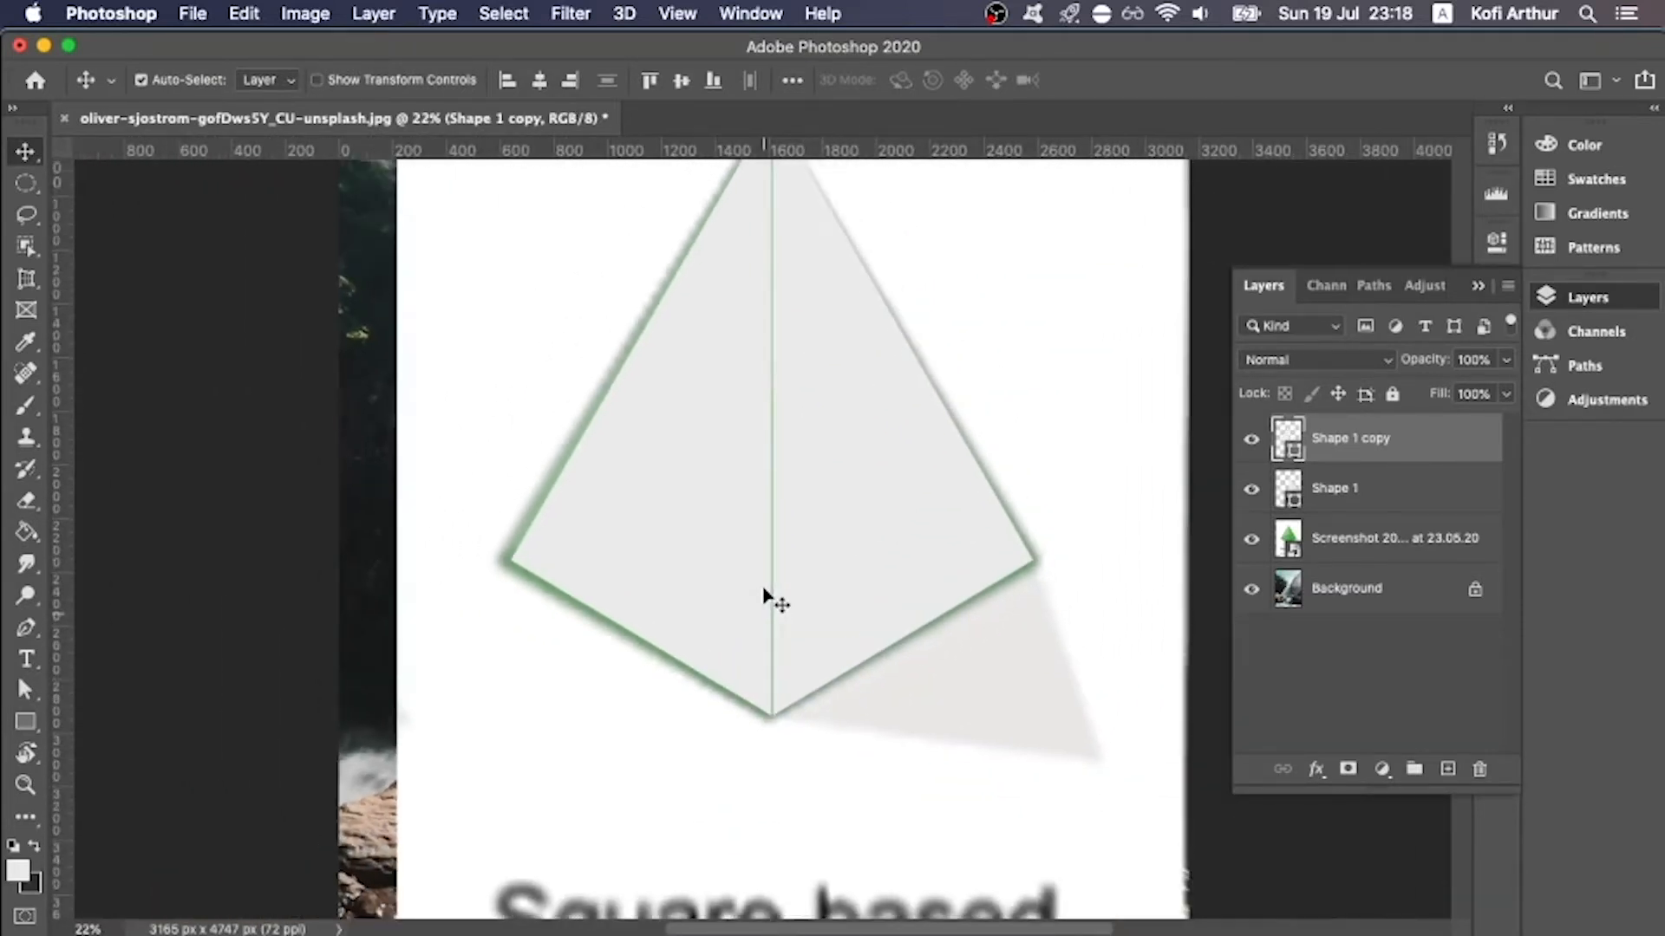
scroll(765, 599, "down", 3)
- Hide the pyramid screenshot layer and group Shape 1 and Shape 1 copy
left_click(1254, 539)
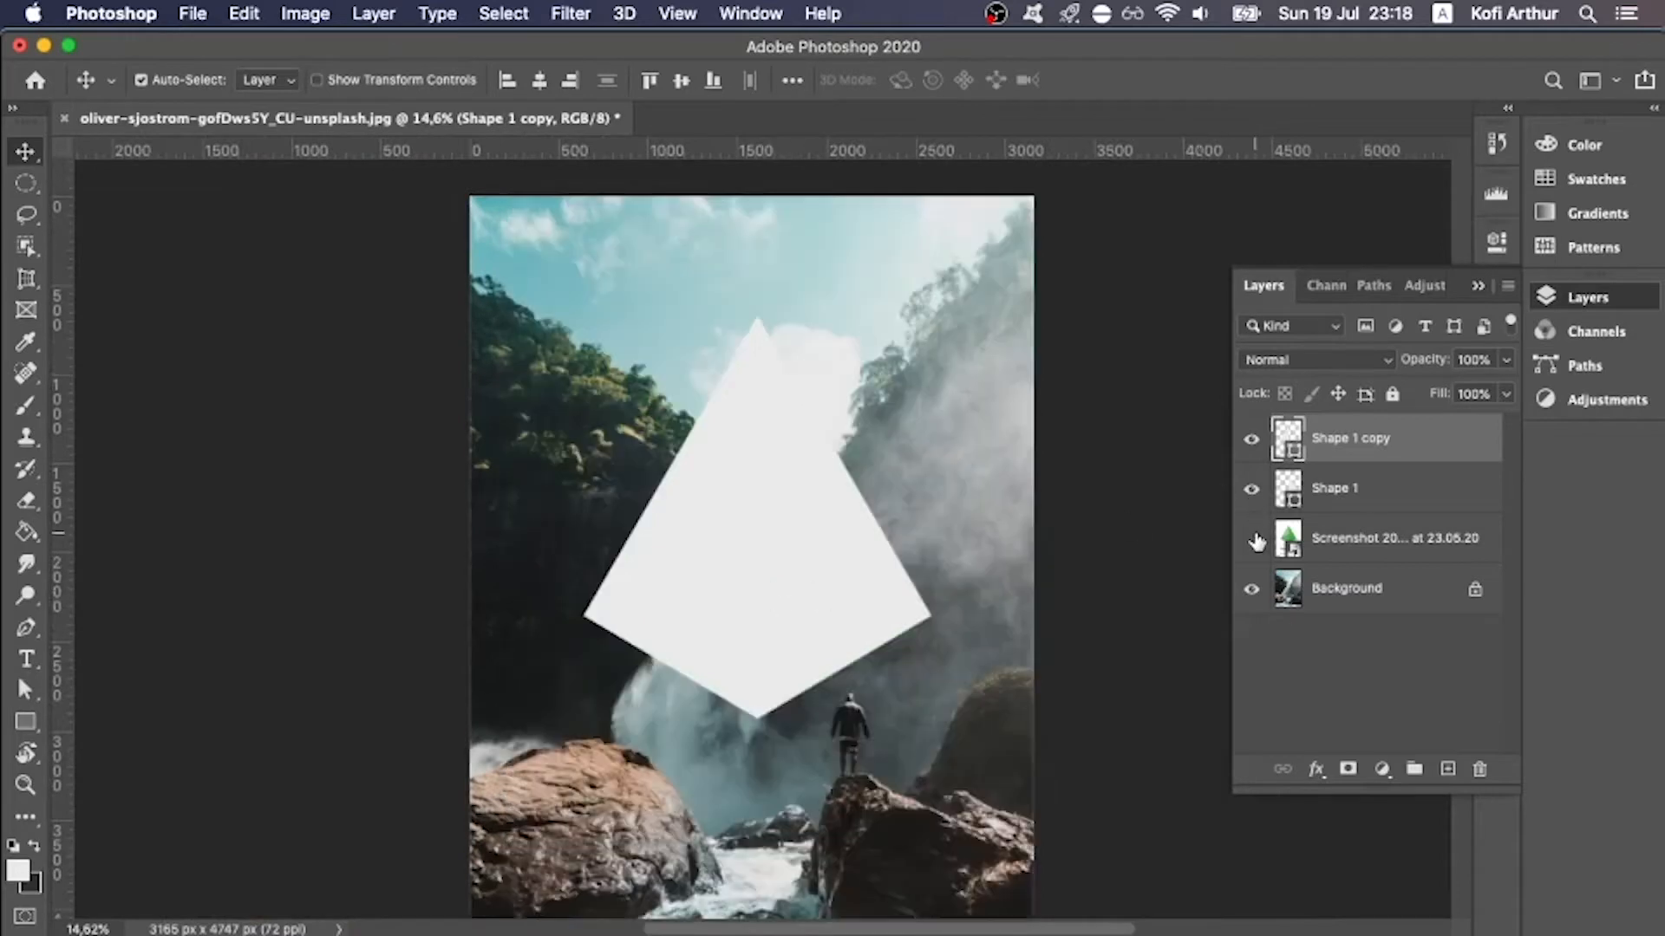
scroll(945, 600, "down", 2)
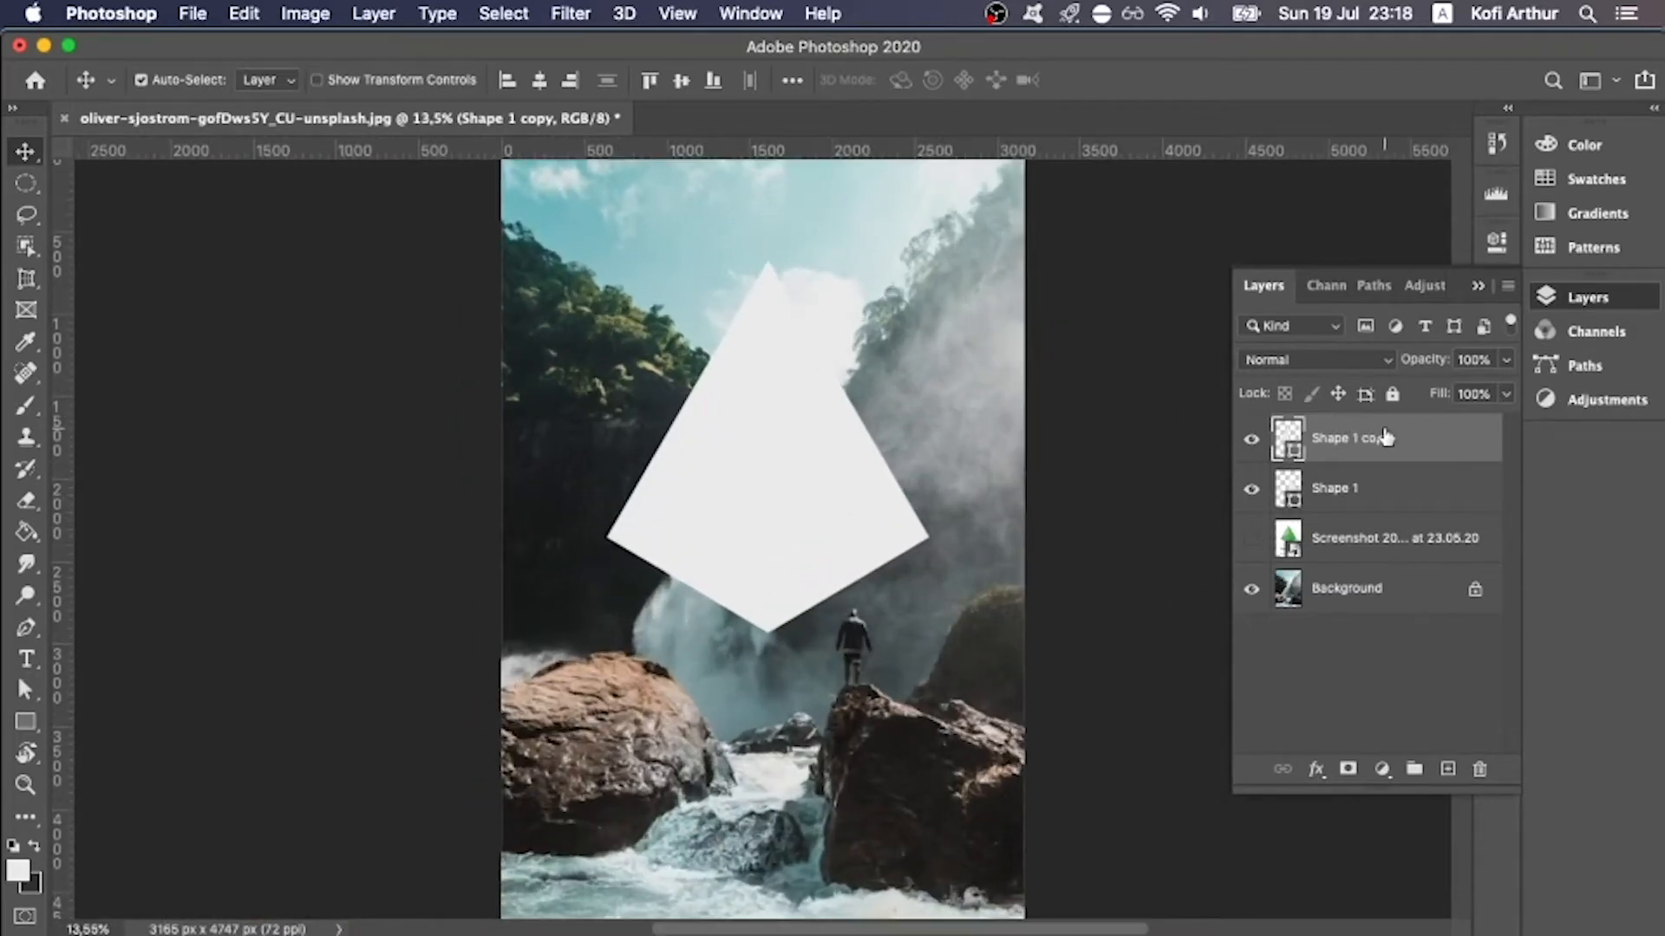
left_click(1392, 484, "shift")
left_click(1414, 769)
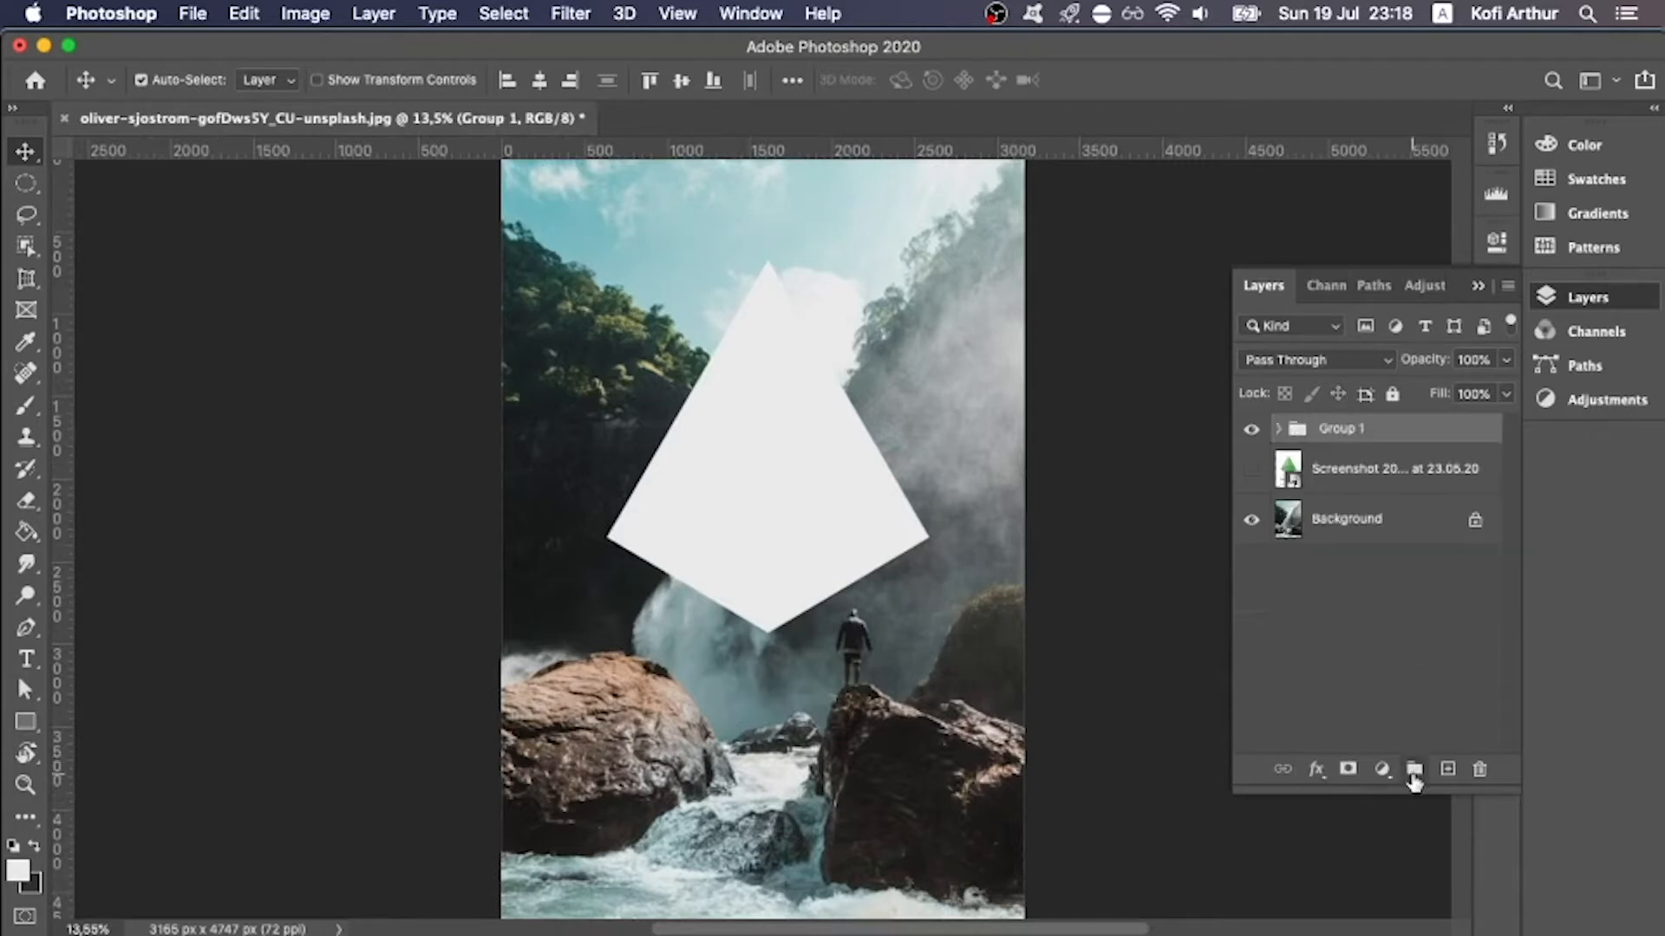
- Centre the shape group horizontally on the canvas
key("super+t")
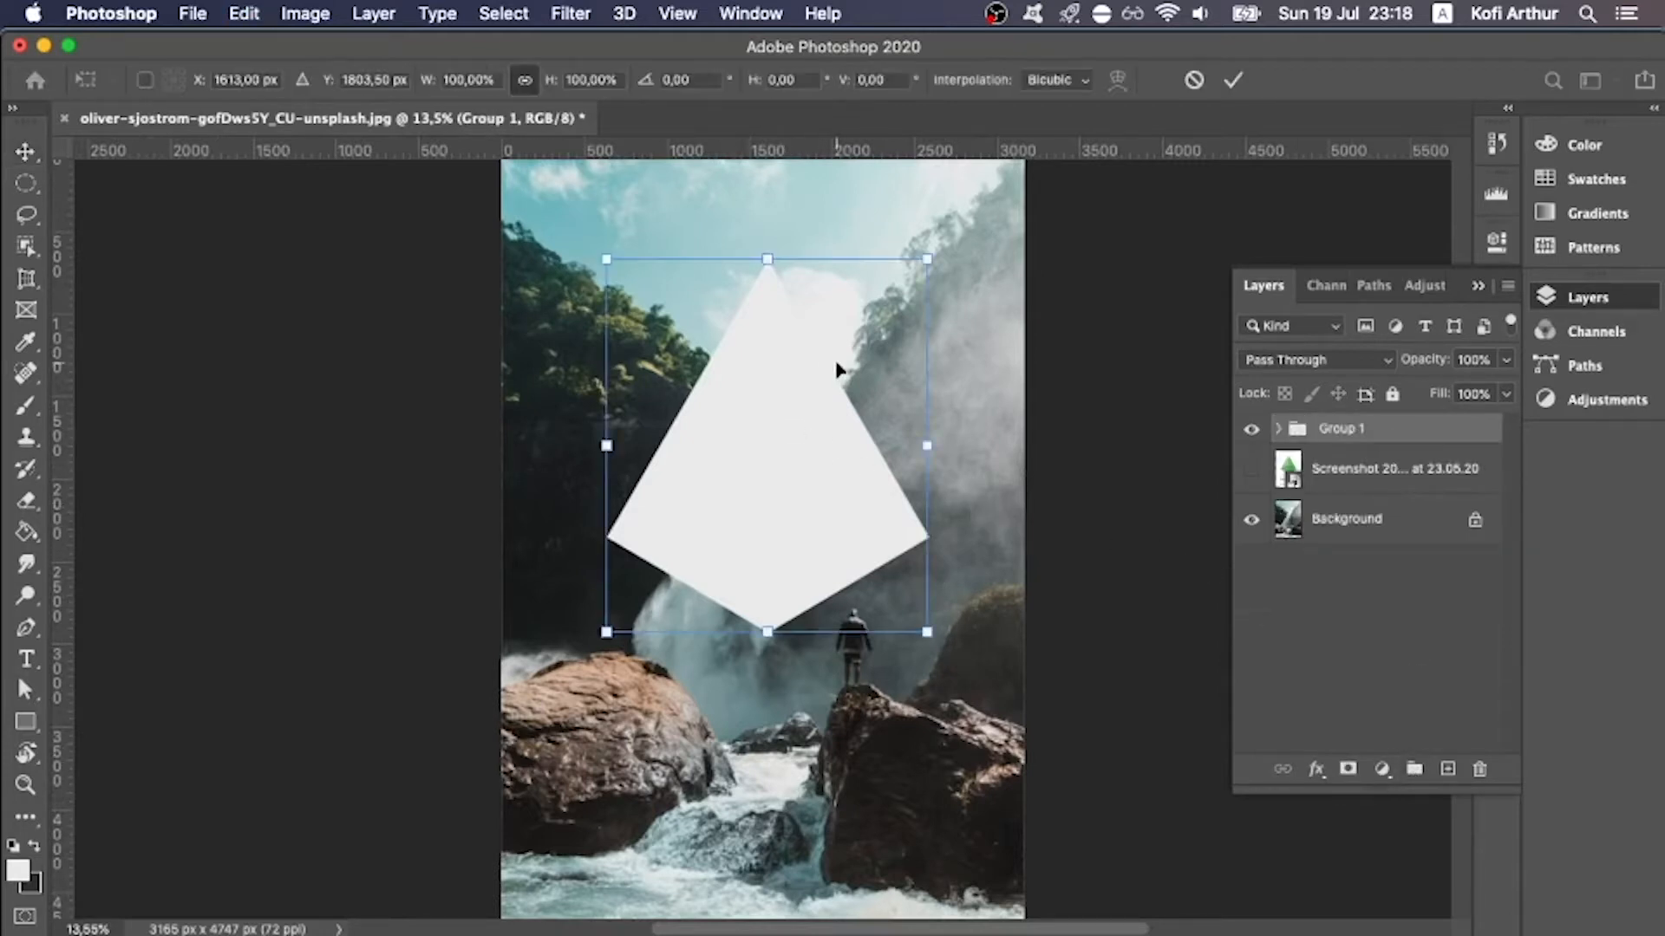
key("Return")
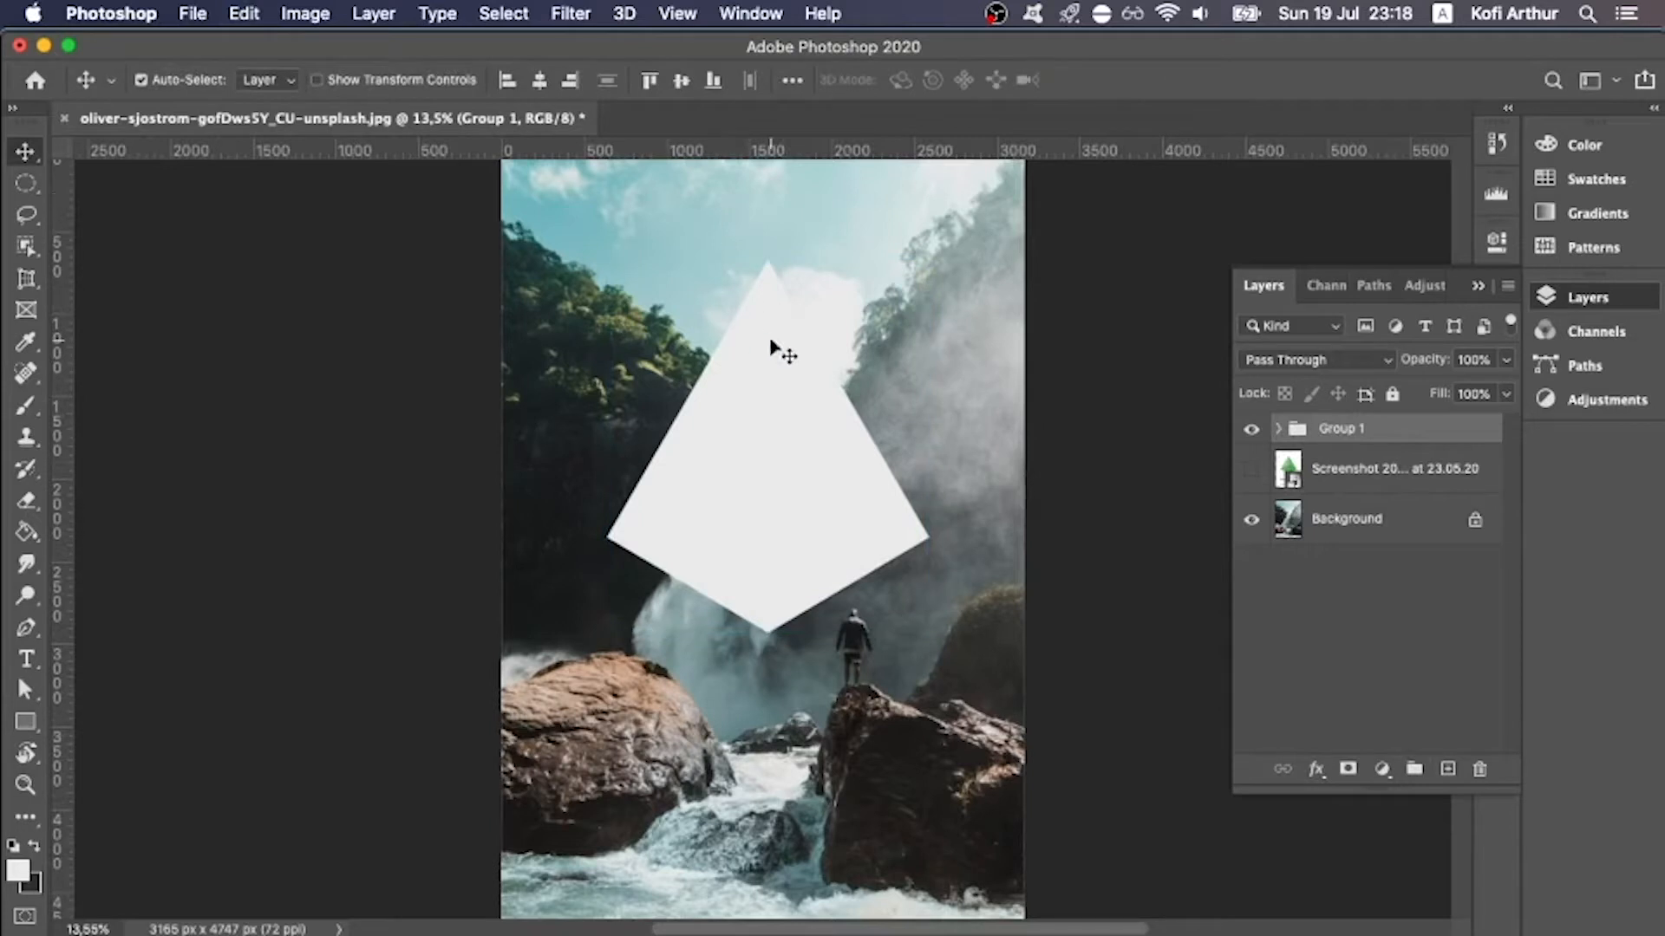
left_click(539, 79)
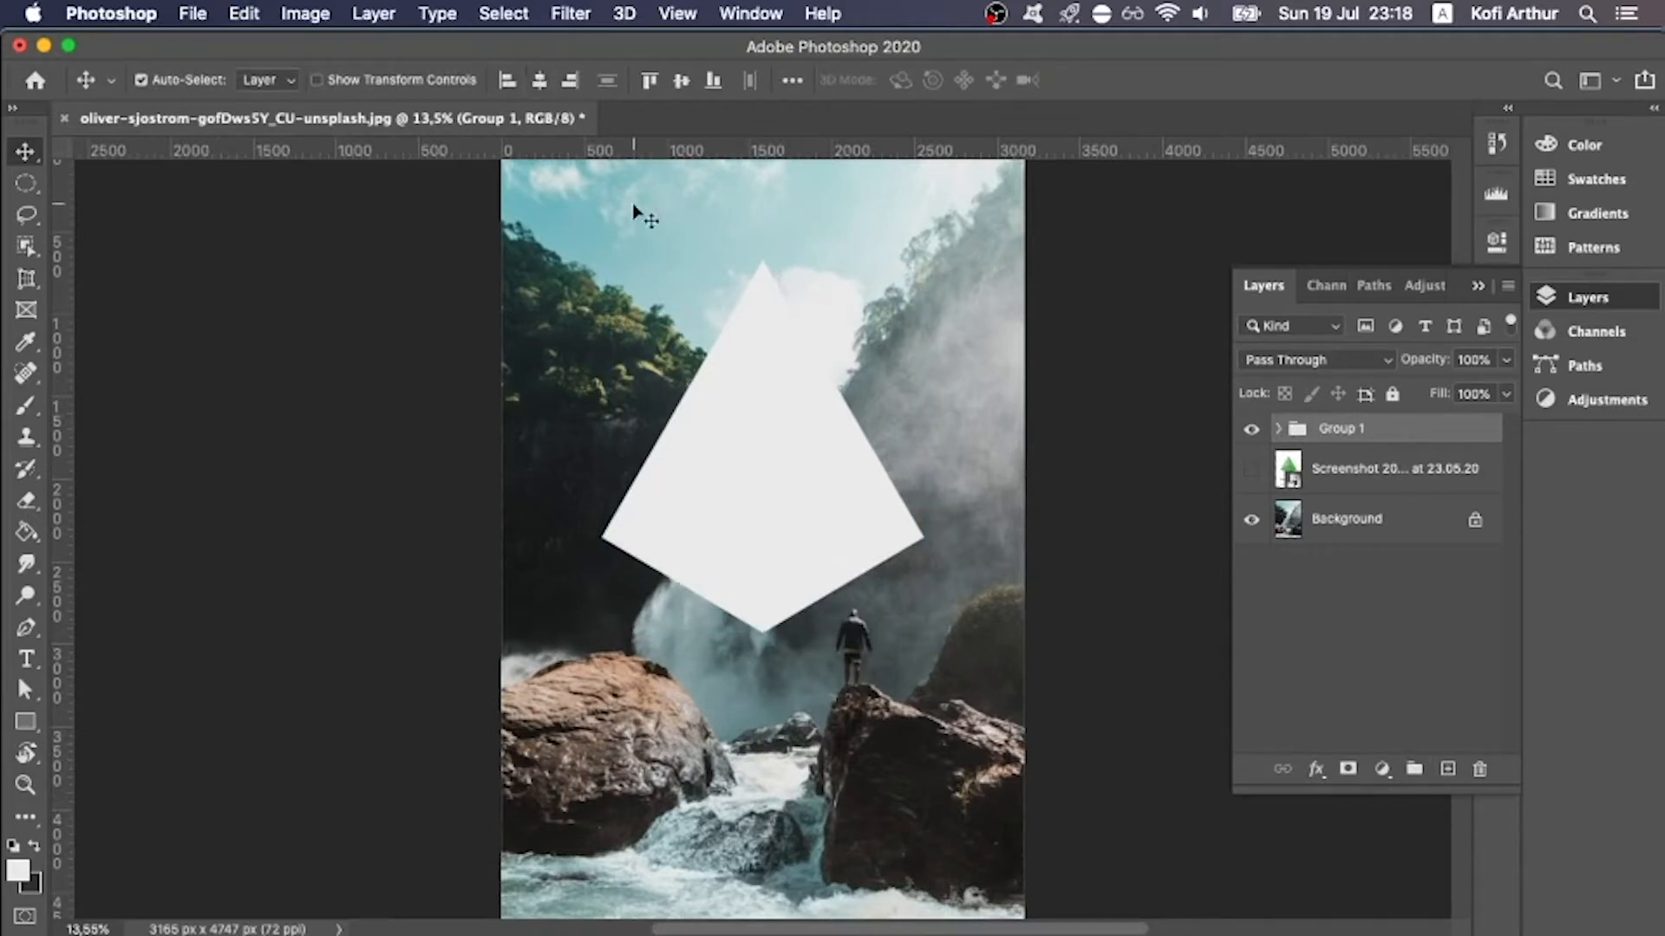
- Duplicate the Background layer and place the copy inside Group 1, directly above Shape 1
scroll(672, 339, "right", 2)
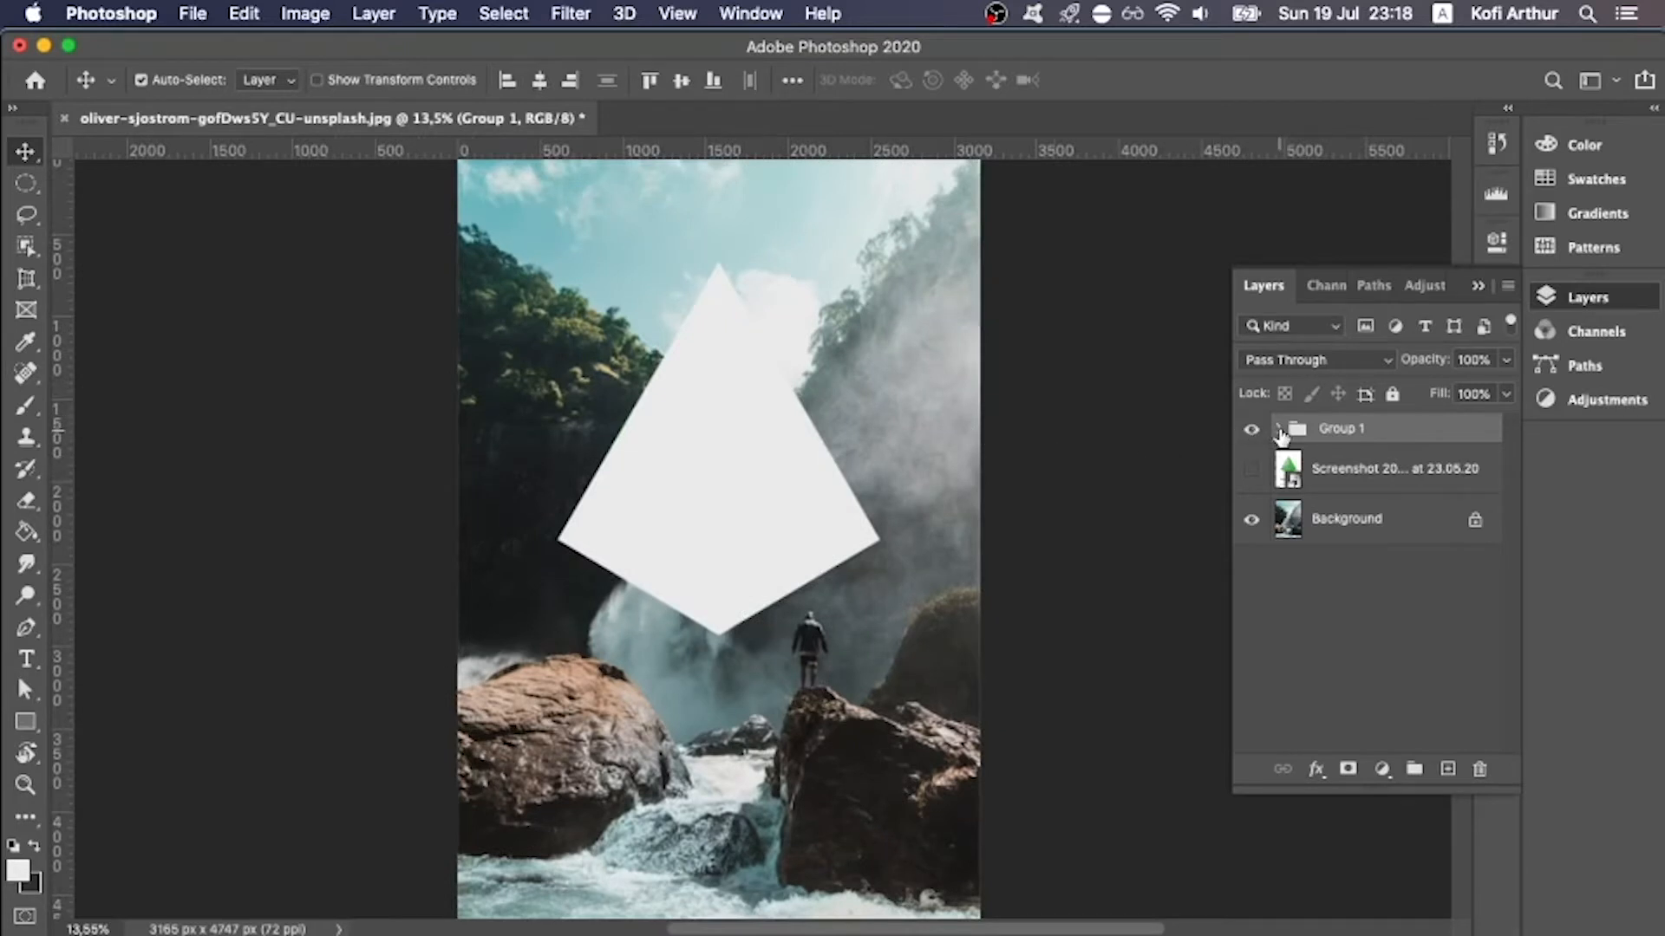
left_click(1278, 430)
left_click(1371, 483)
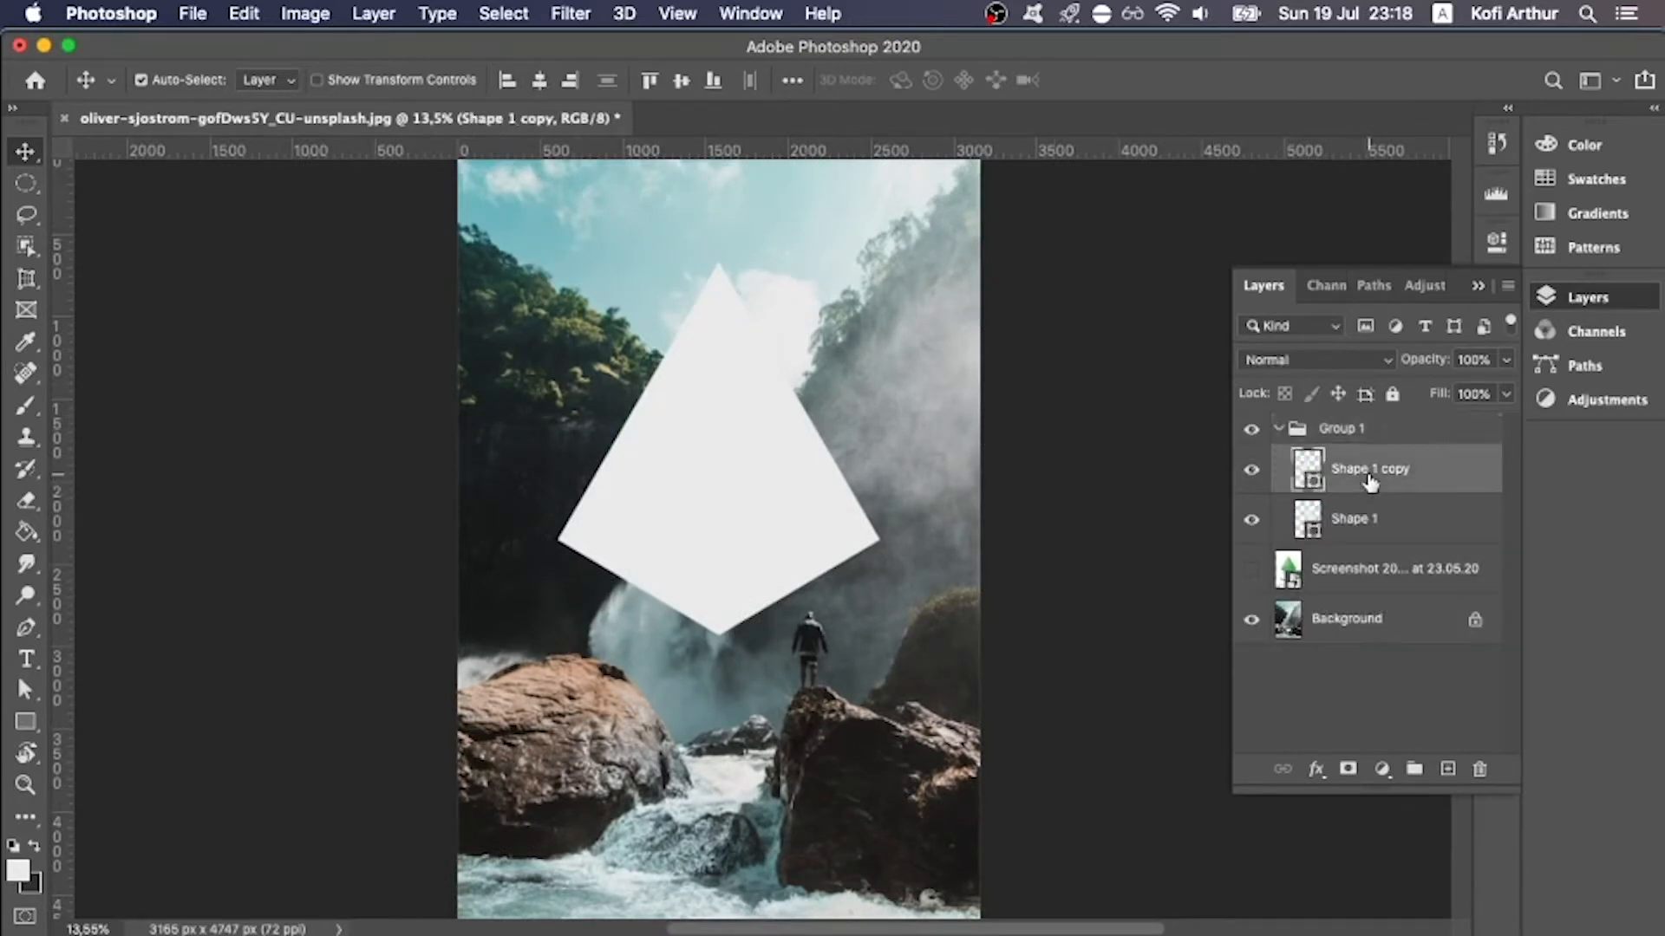
left_click(1385, 532)
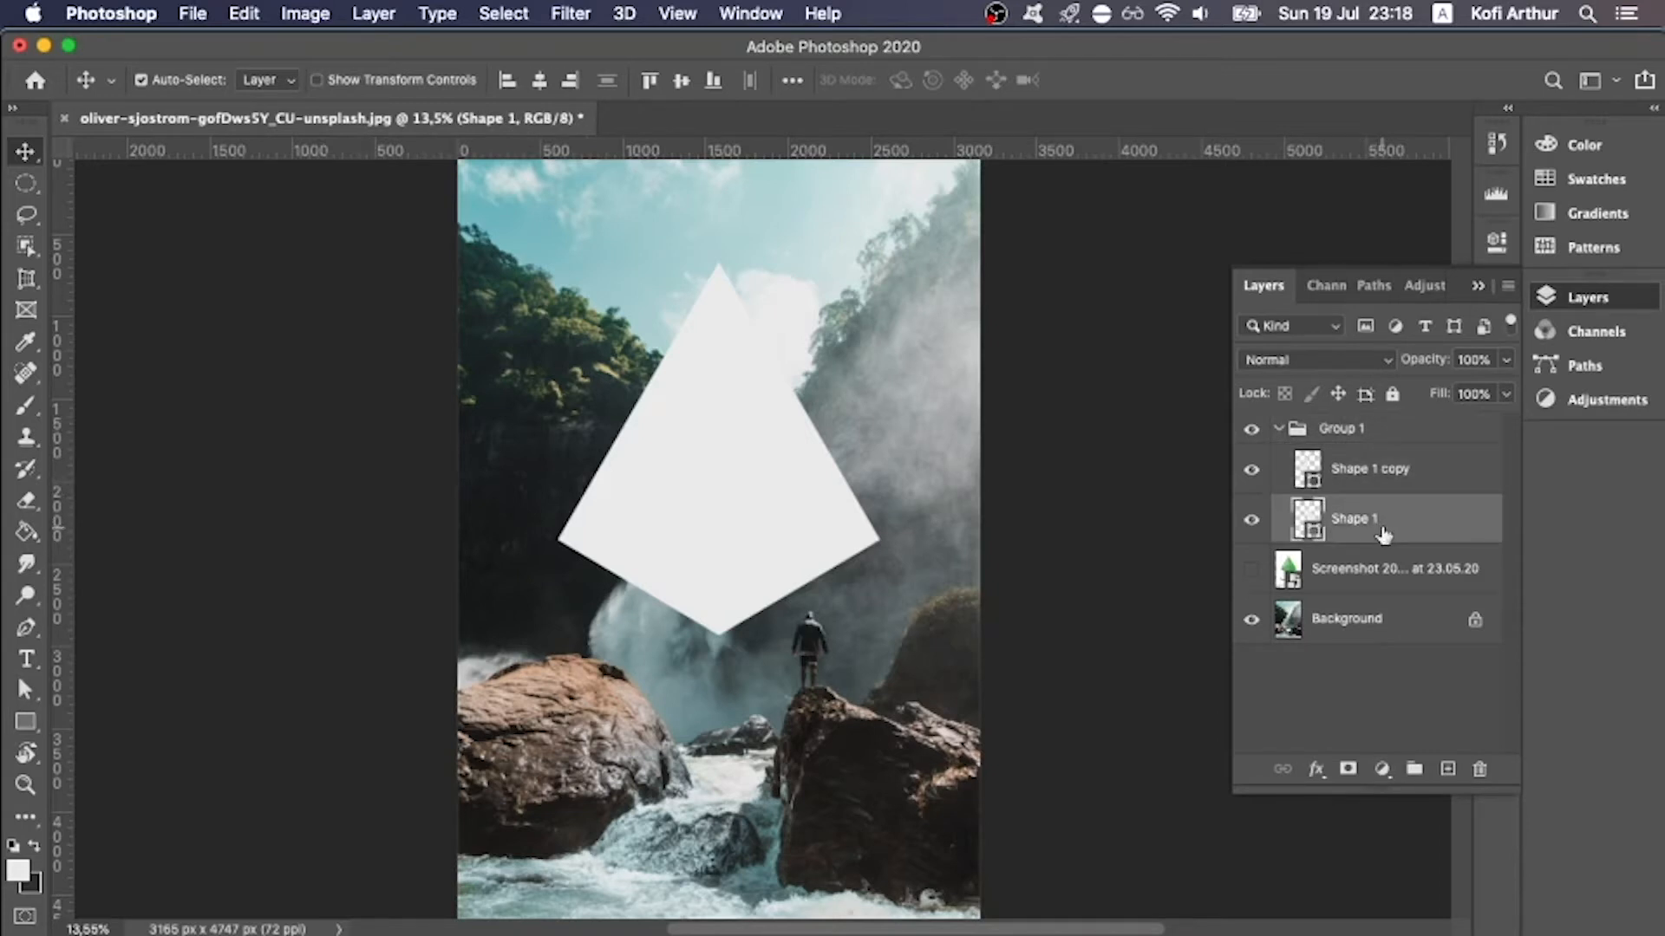
left_click(1381, 625)
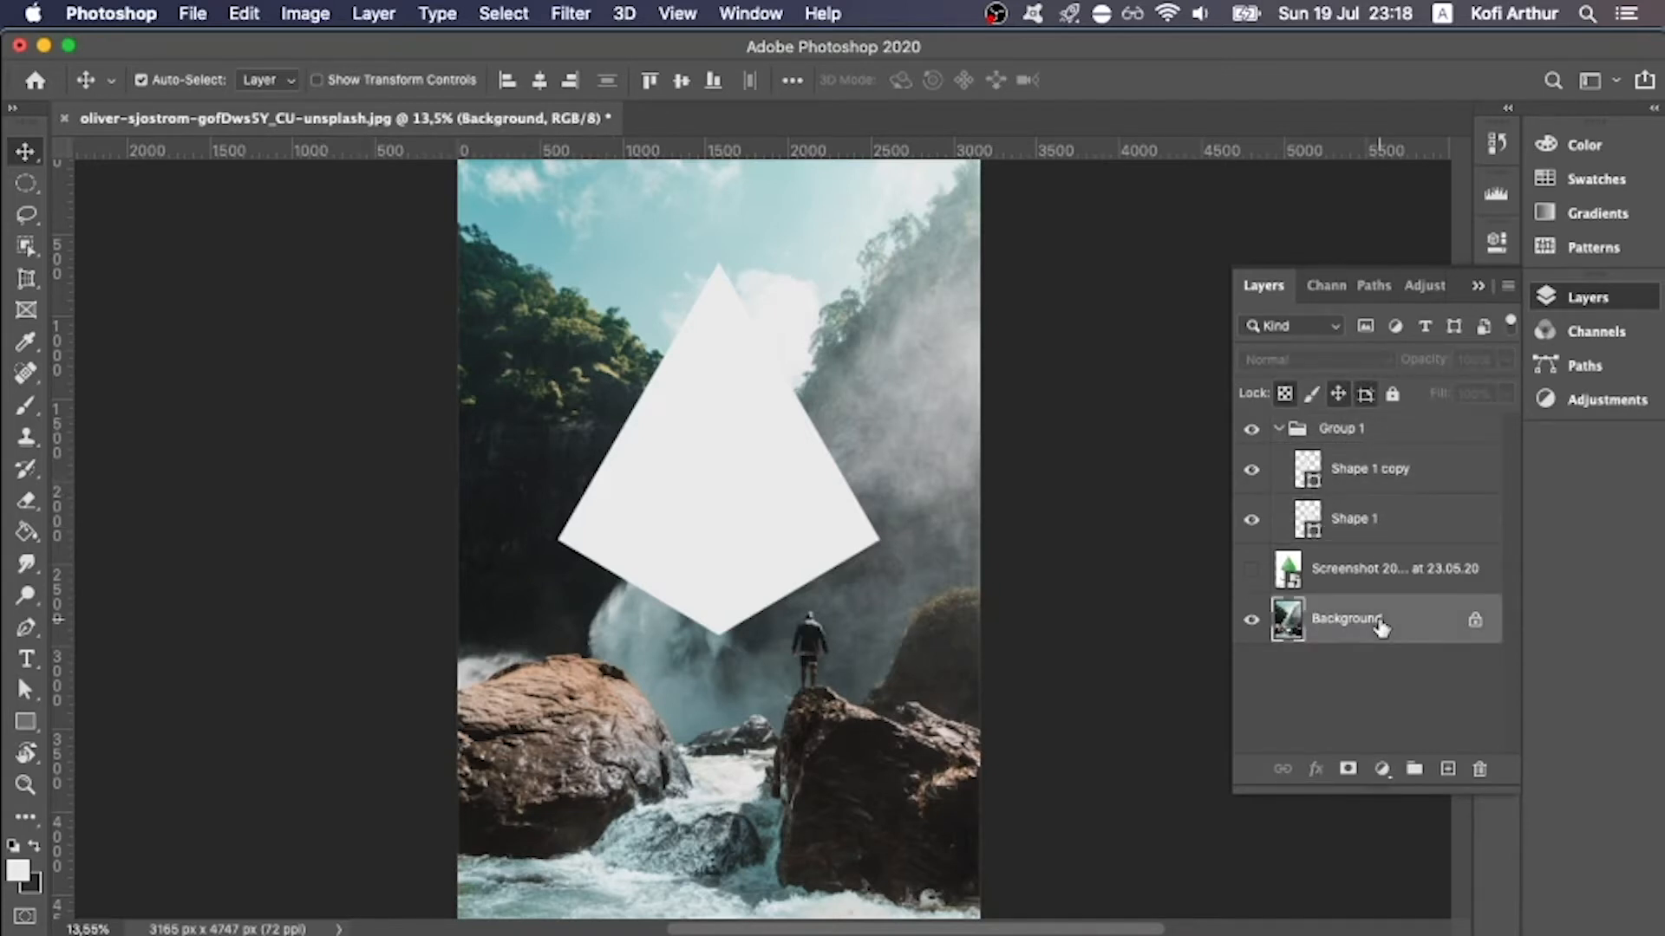
key("super+j")
left_click_drag(1381, 619, 1387, 511)
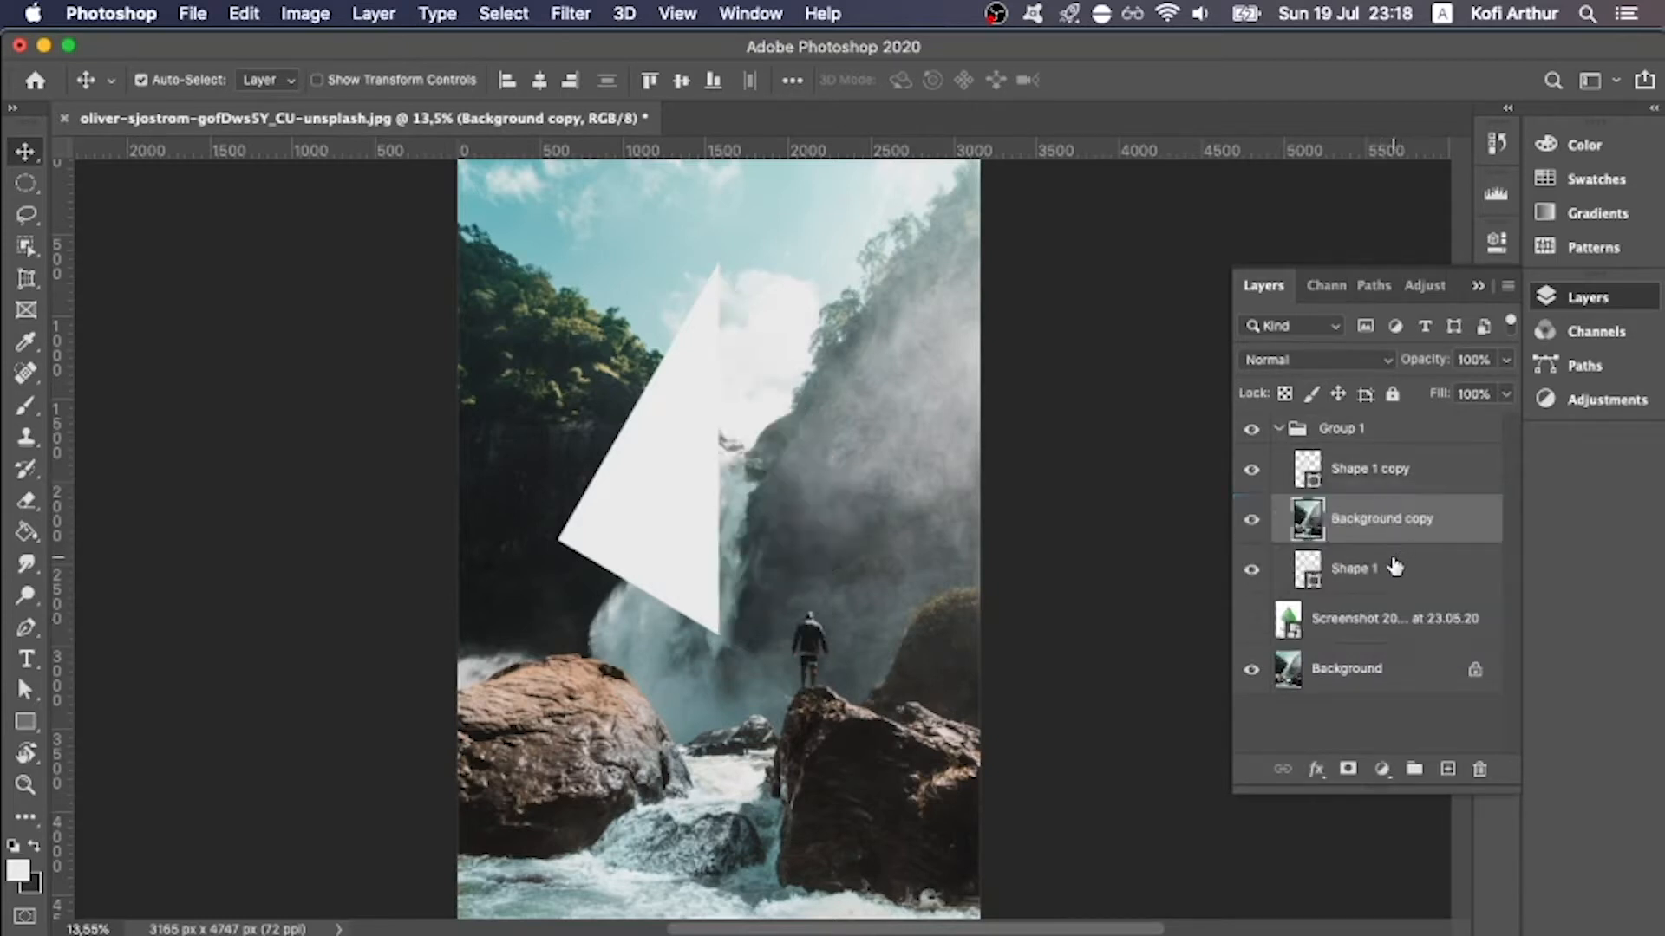
- Clip the background copy to Shape 1 and shift its image left and slightly down
left_click(1387, 539, "alt")
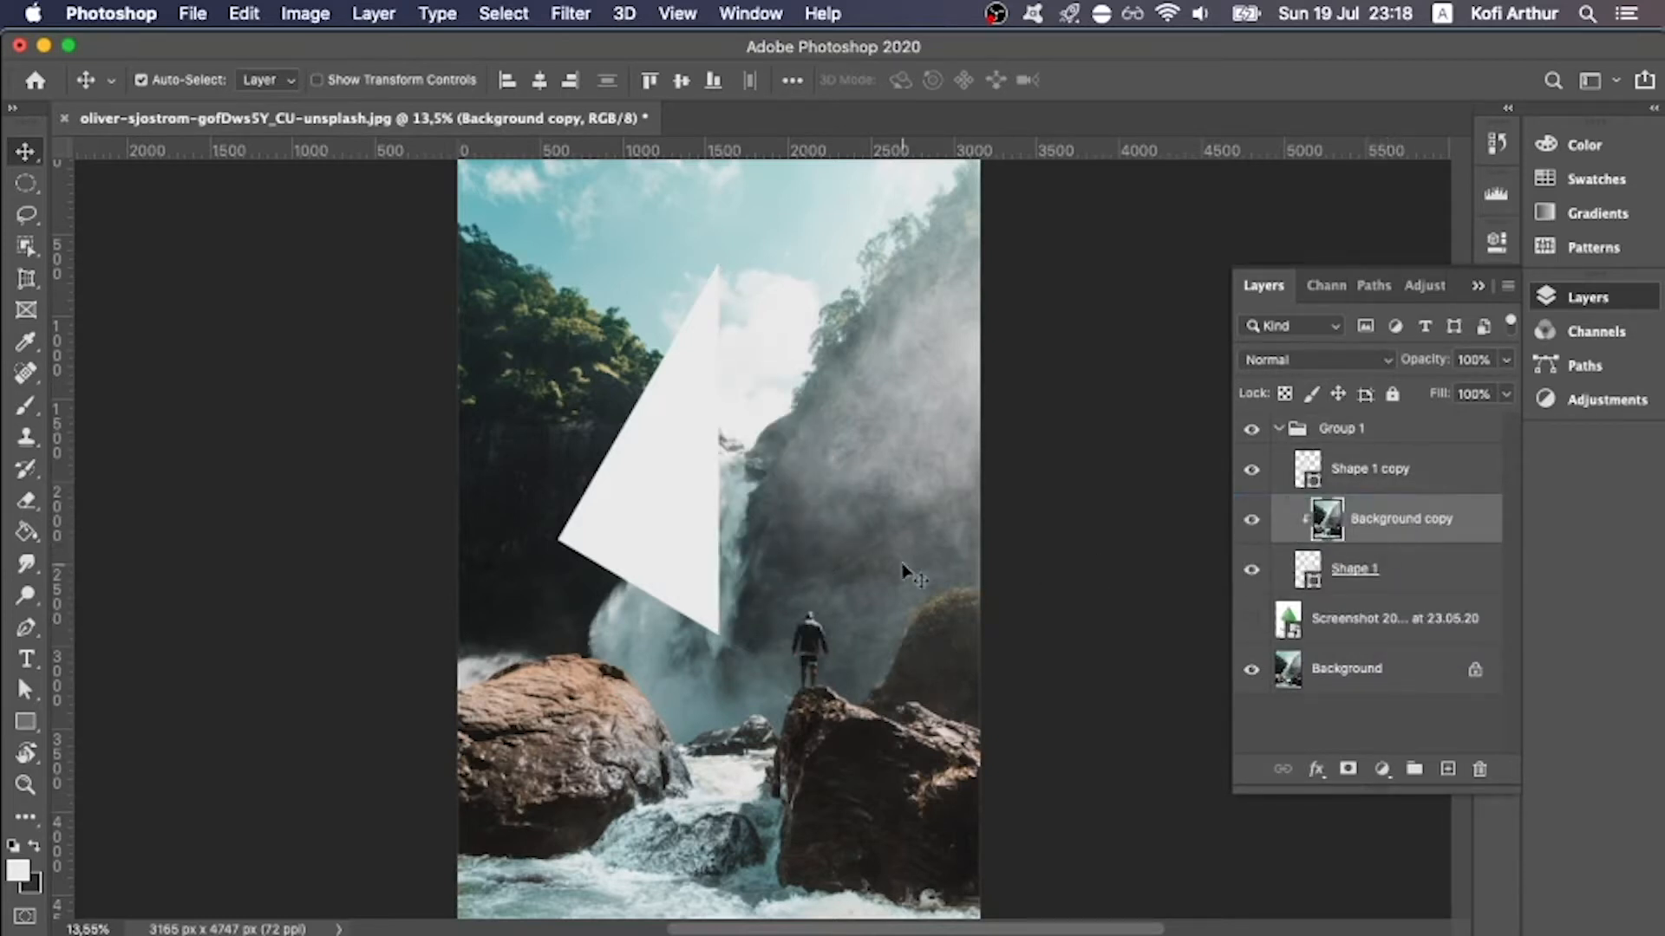
left_click_drag(820, 515, 725, 570)
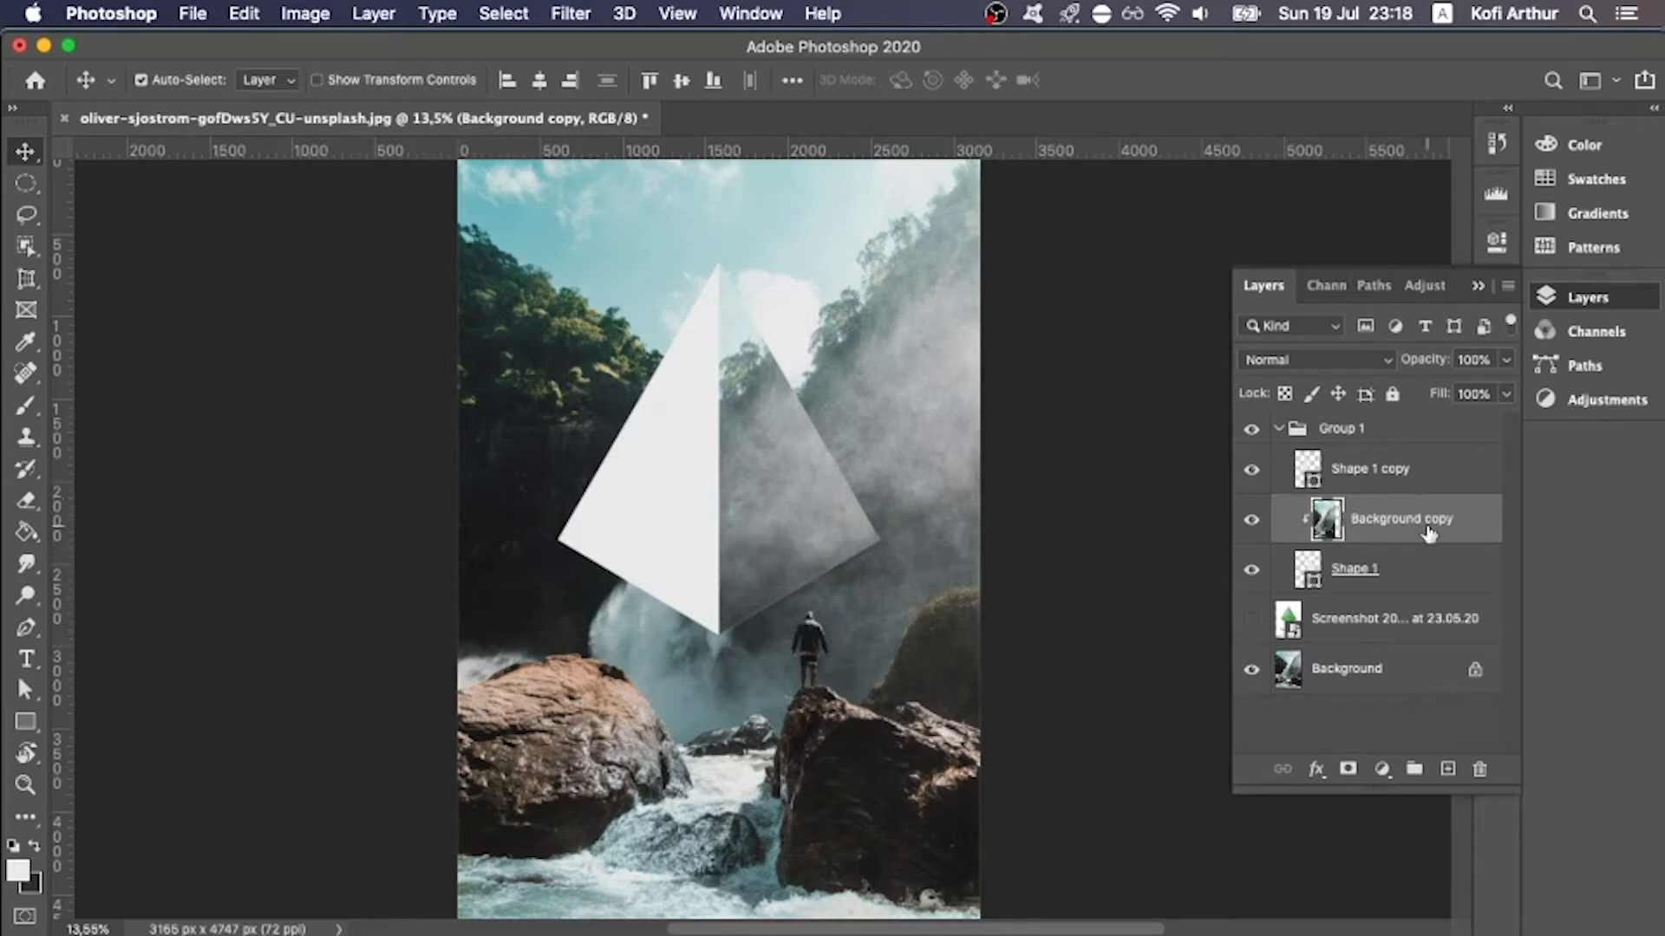
- Fill the left pyramid face with a duplicate of Background copy clipped to Shape 1 copy, its image shifted right and slightly down
left_click(1404, 473)
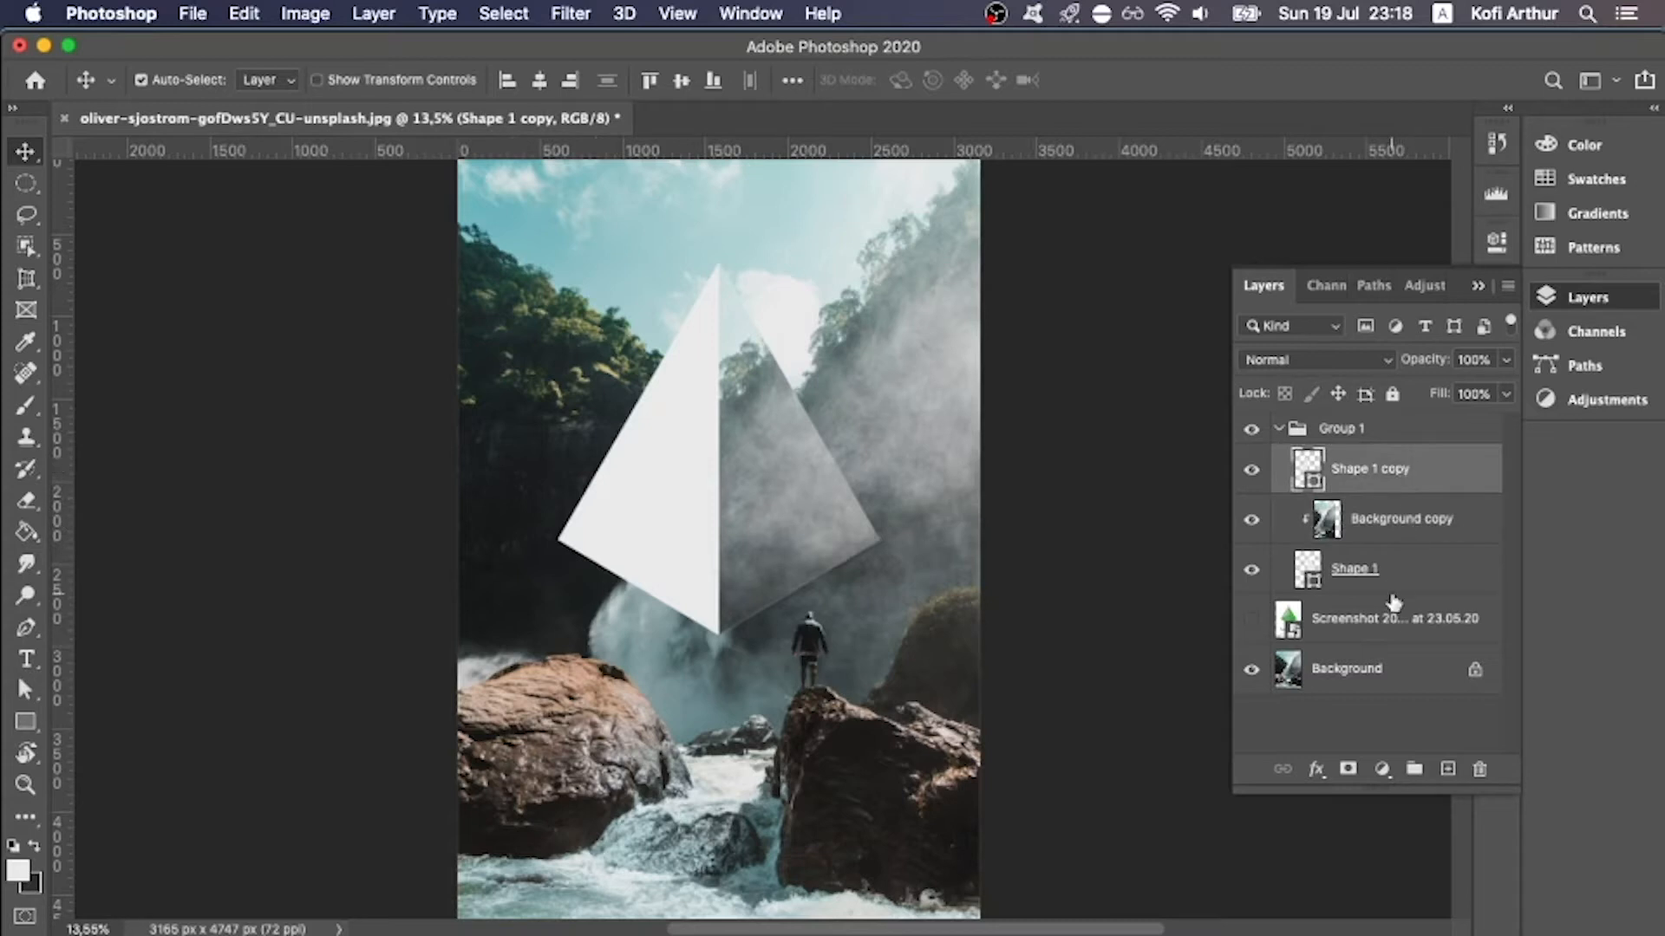
left_click(1397, 518)
key("super+j")
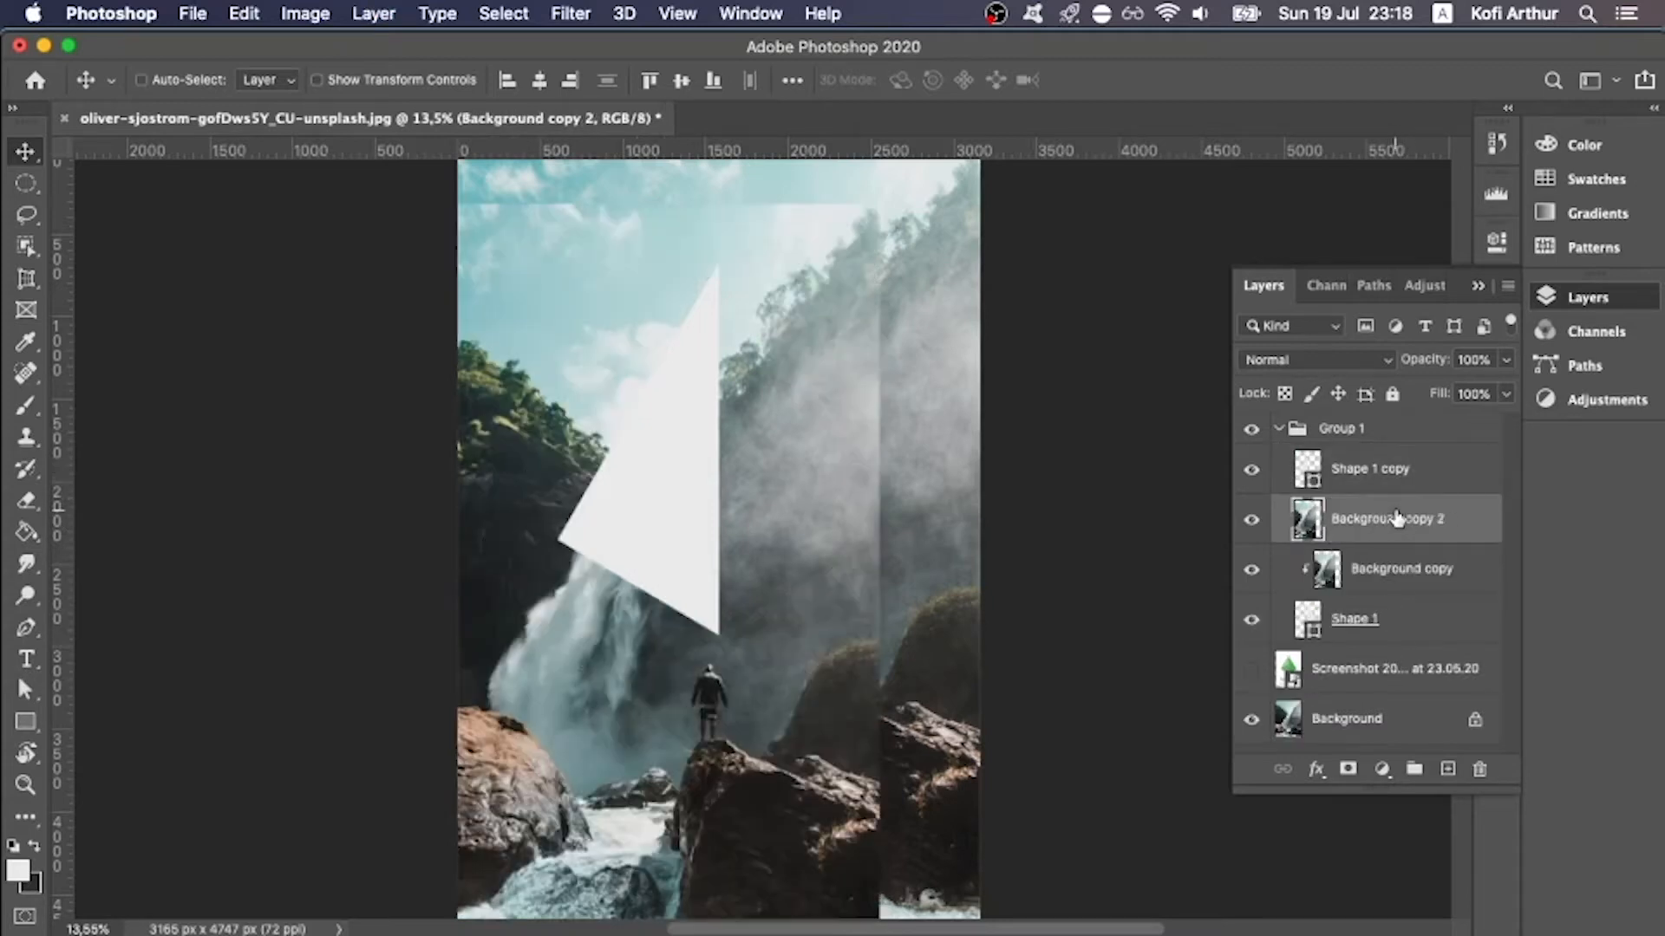
left_click_drag(1397, 518, 1403, 464)
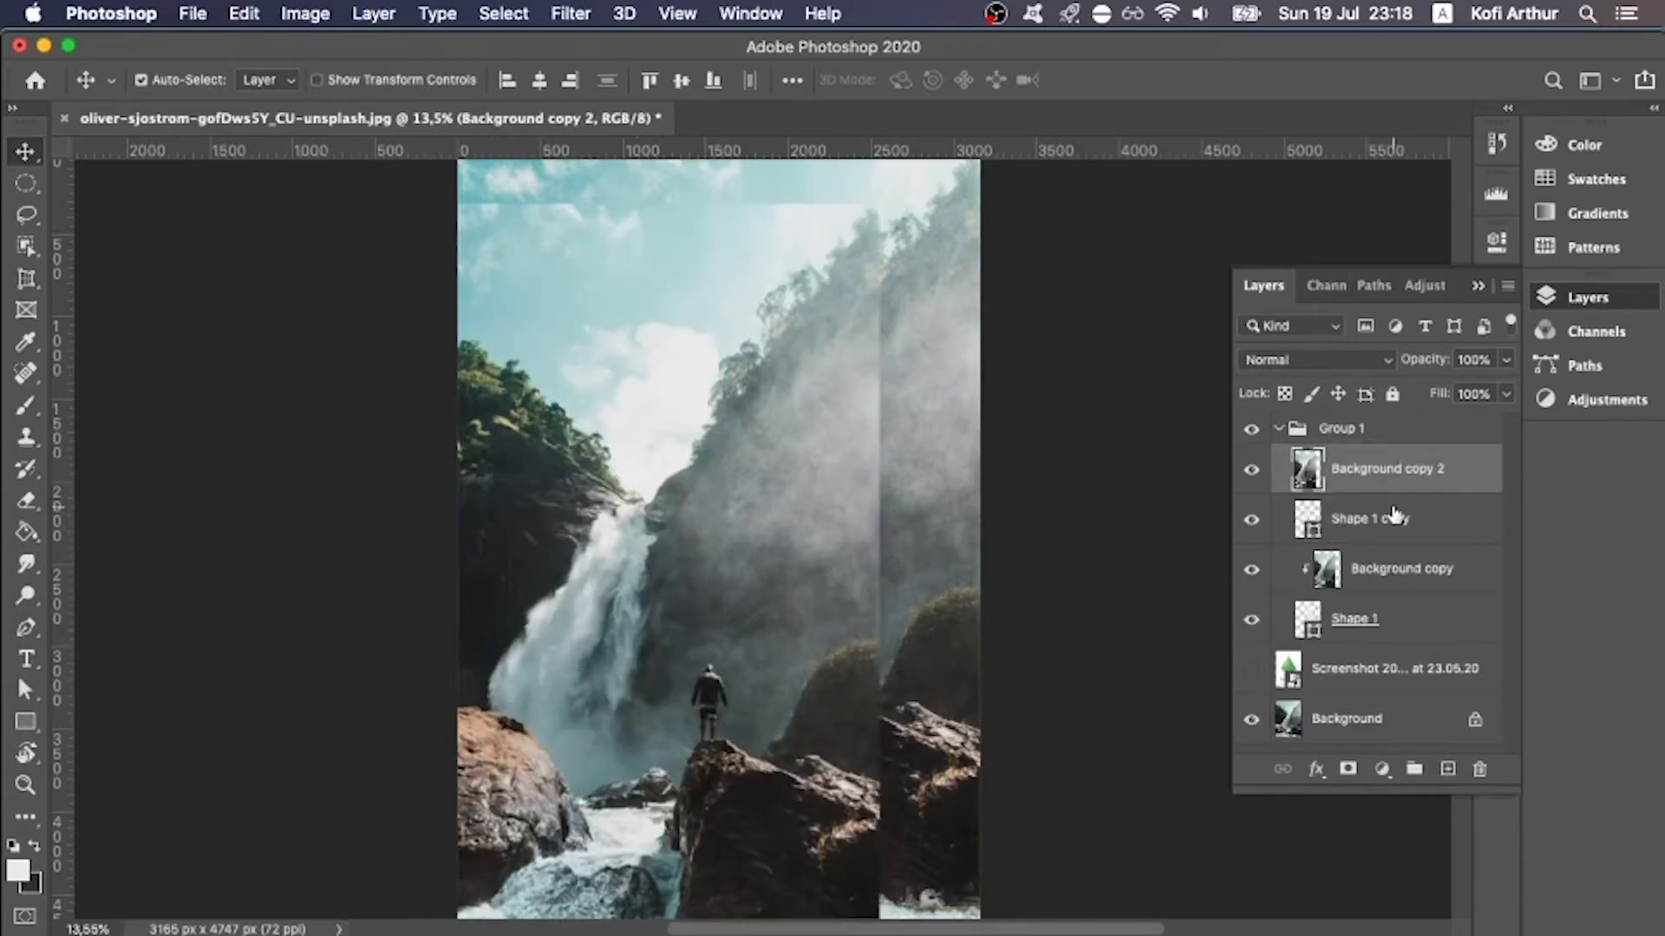
left_click(1373, 489, "alt")
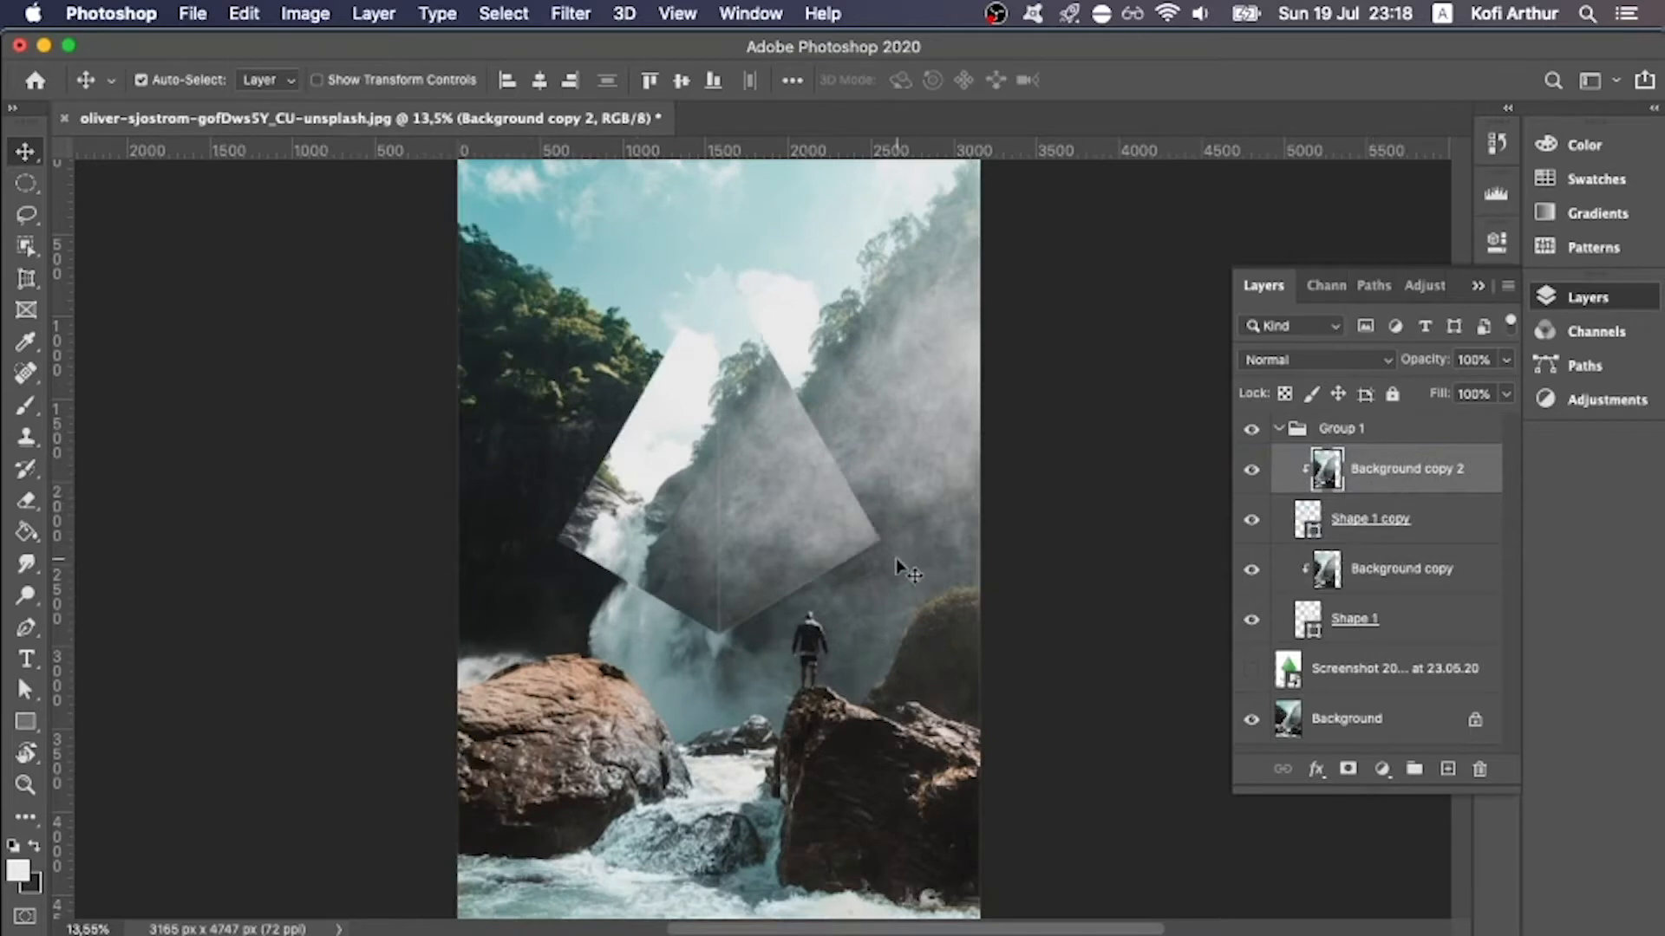
left_click_drag(662, 531, 801, 573)
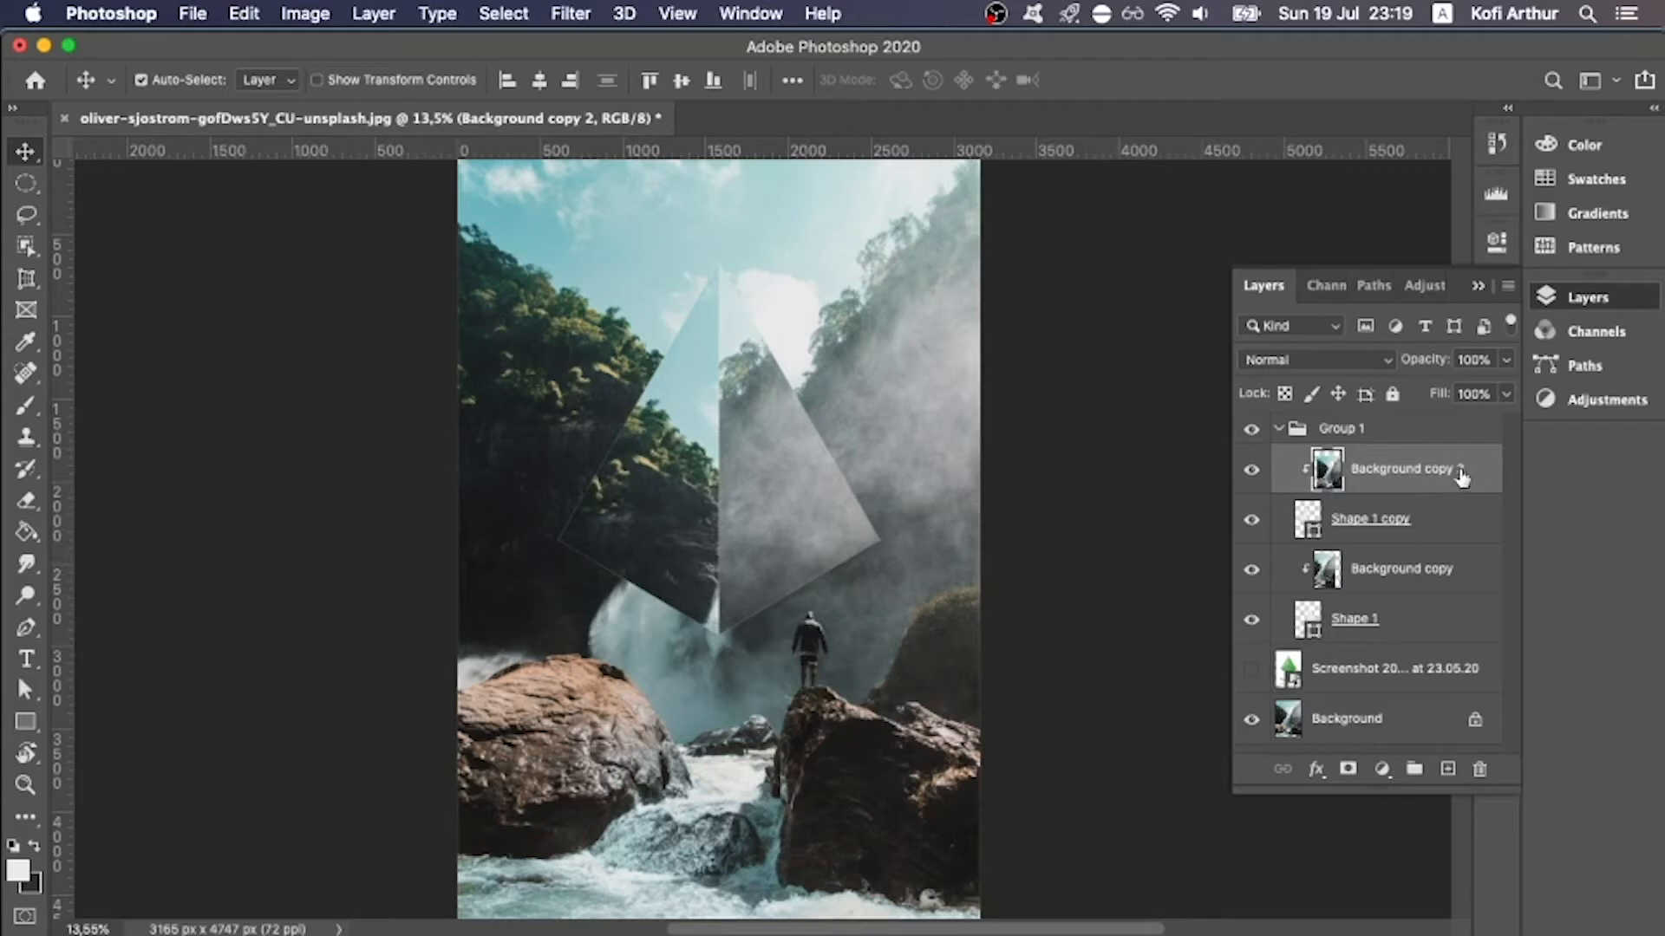
- Add a new layer clipped above Background copy 2 and choose the Soft Round brush at 600 px with 0% hardness
left_click(1448, 767)
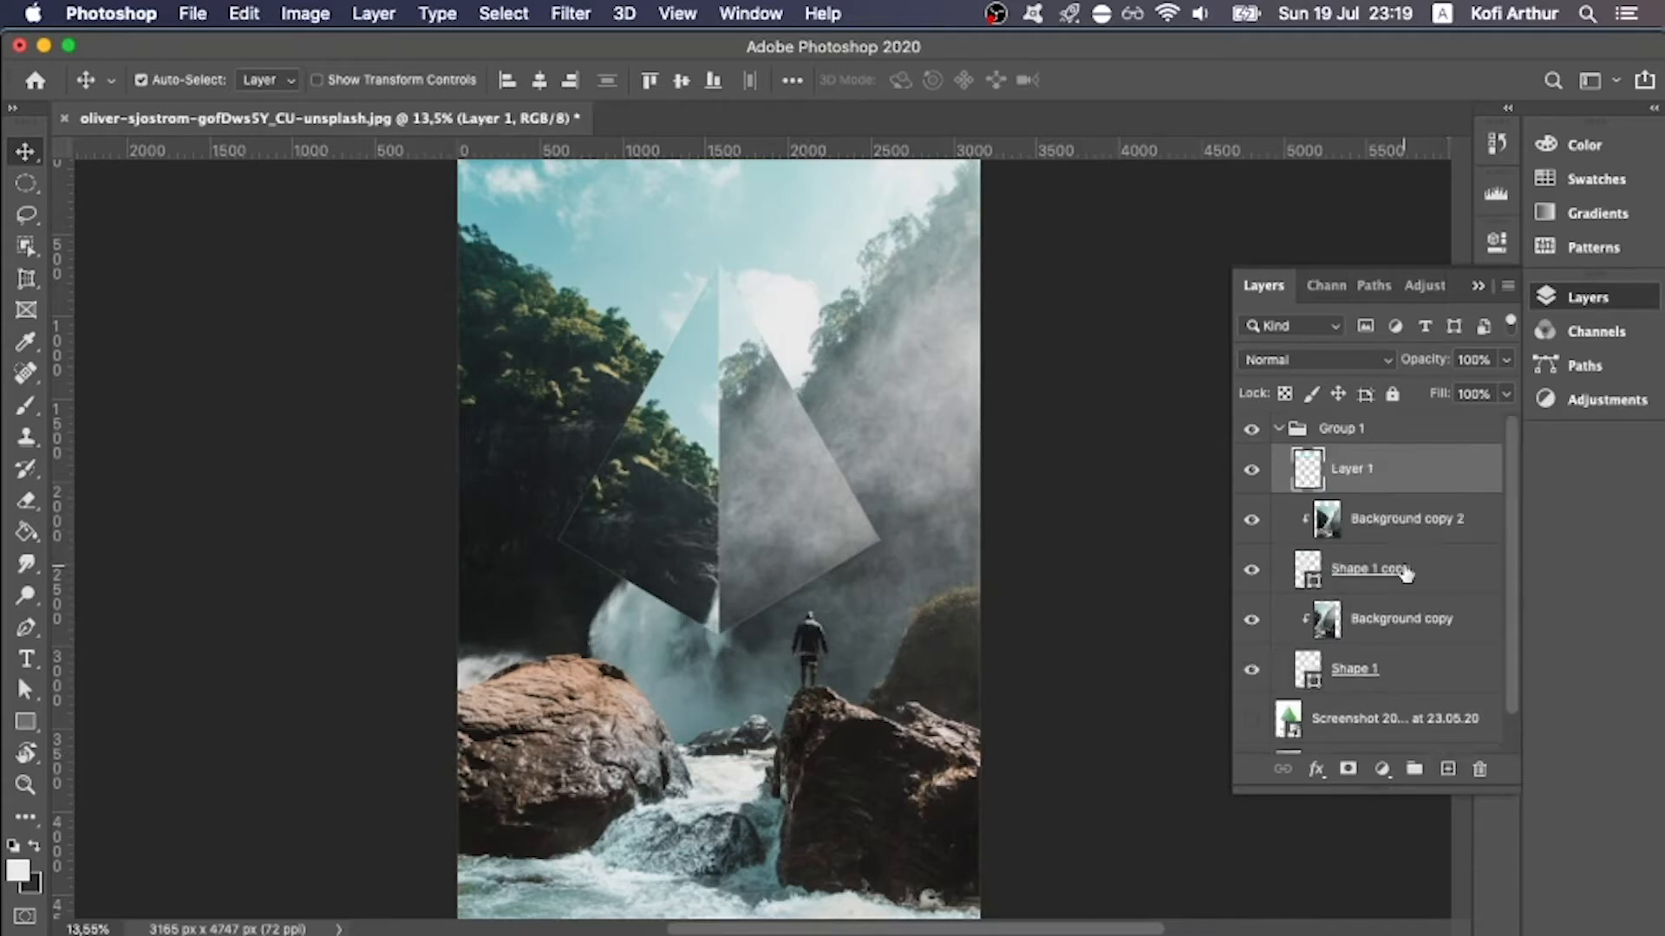
left_click(1389, 486, "alt")
key("b")
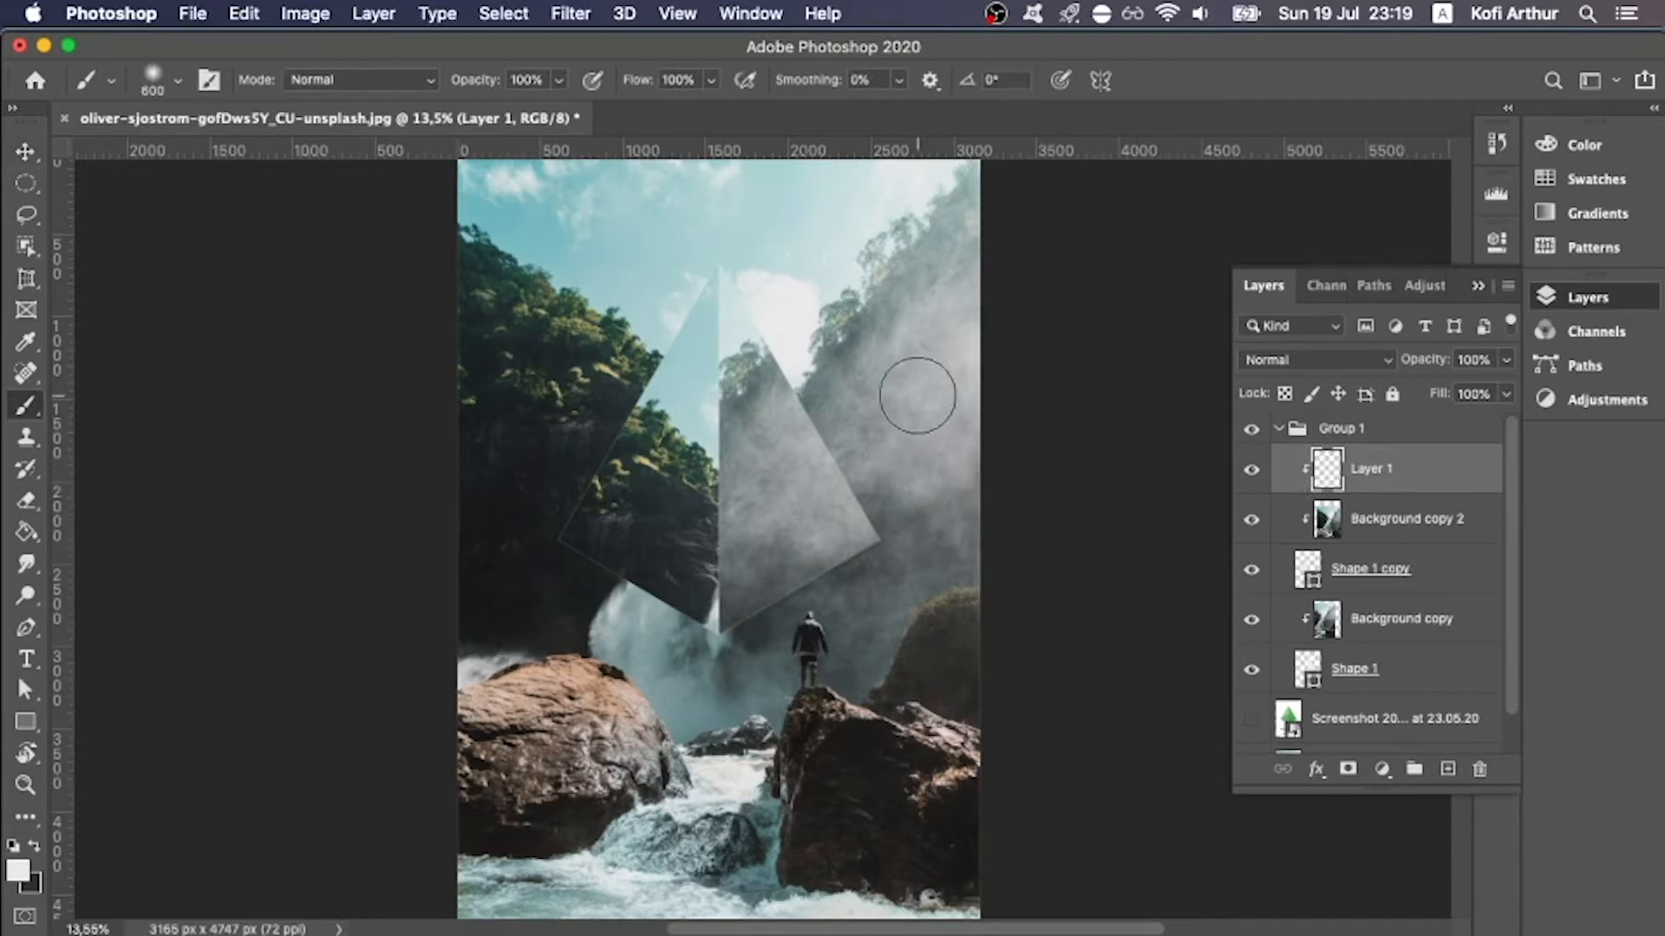
right_click(874, 338)
left_click(984, 588)
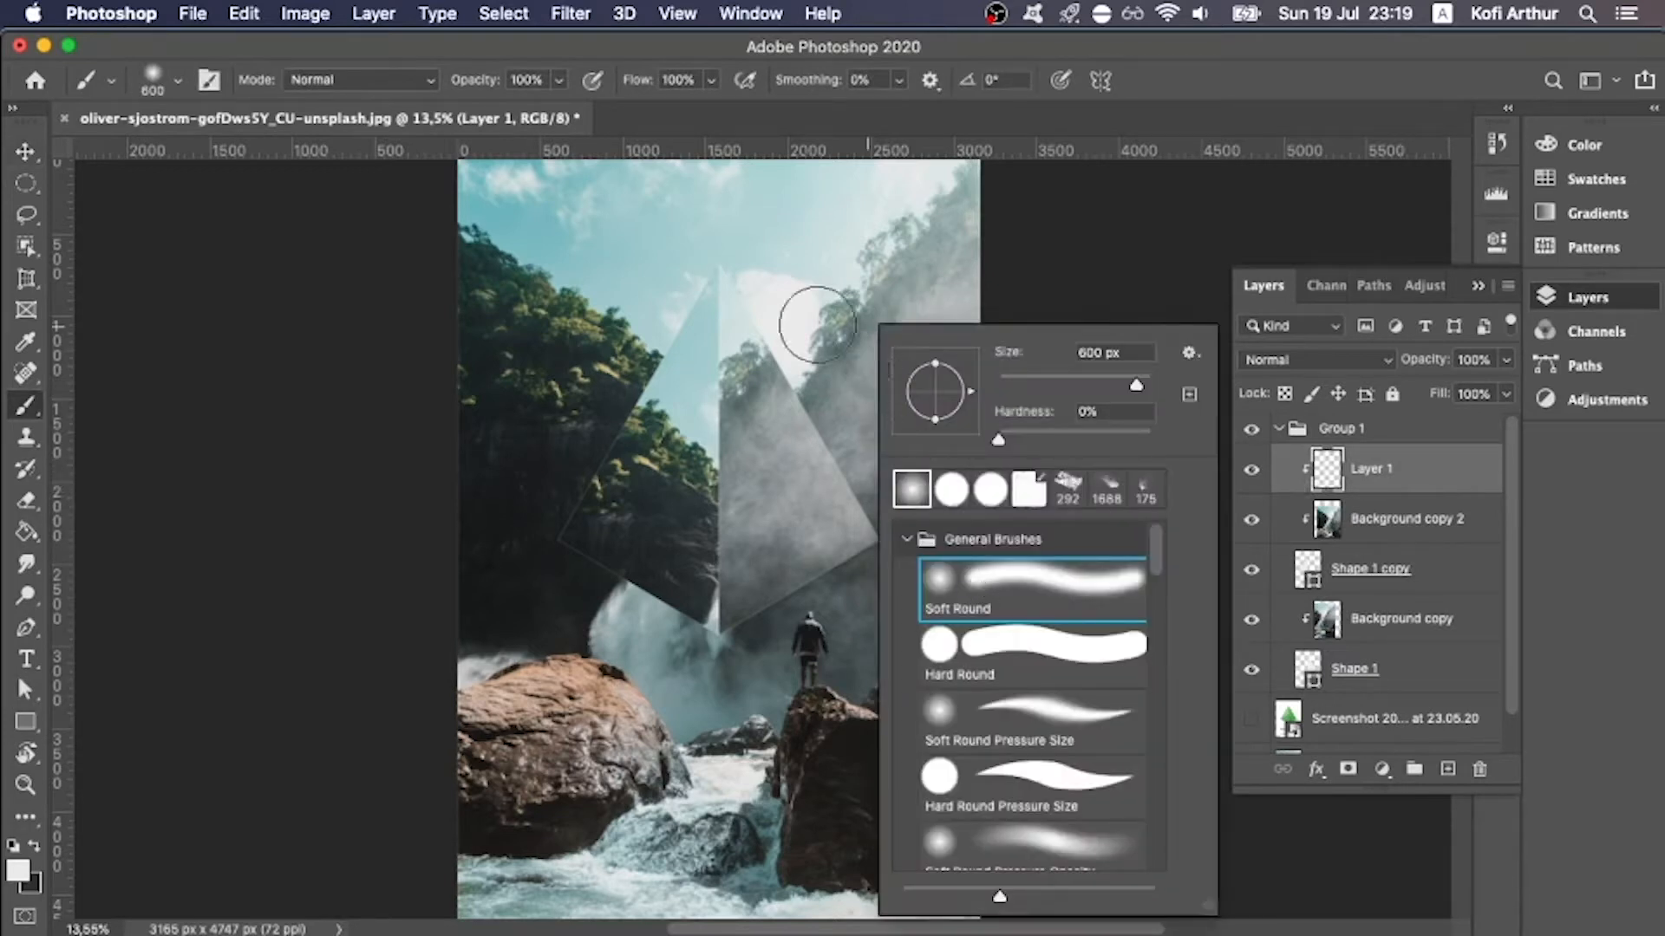
left_click(807, 269)
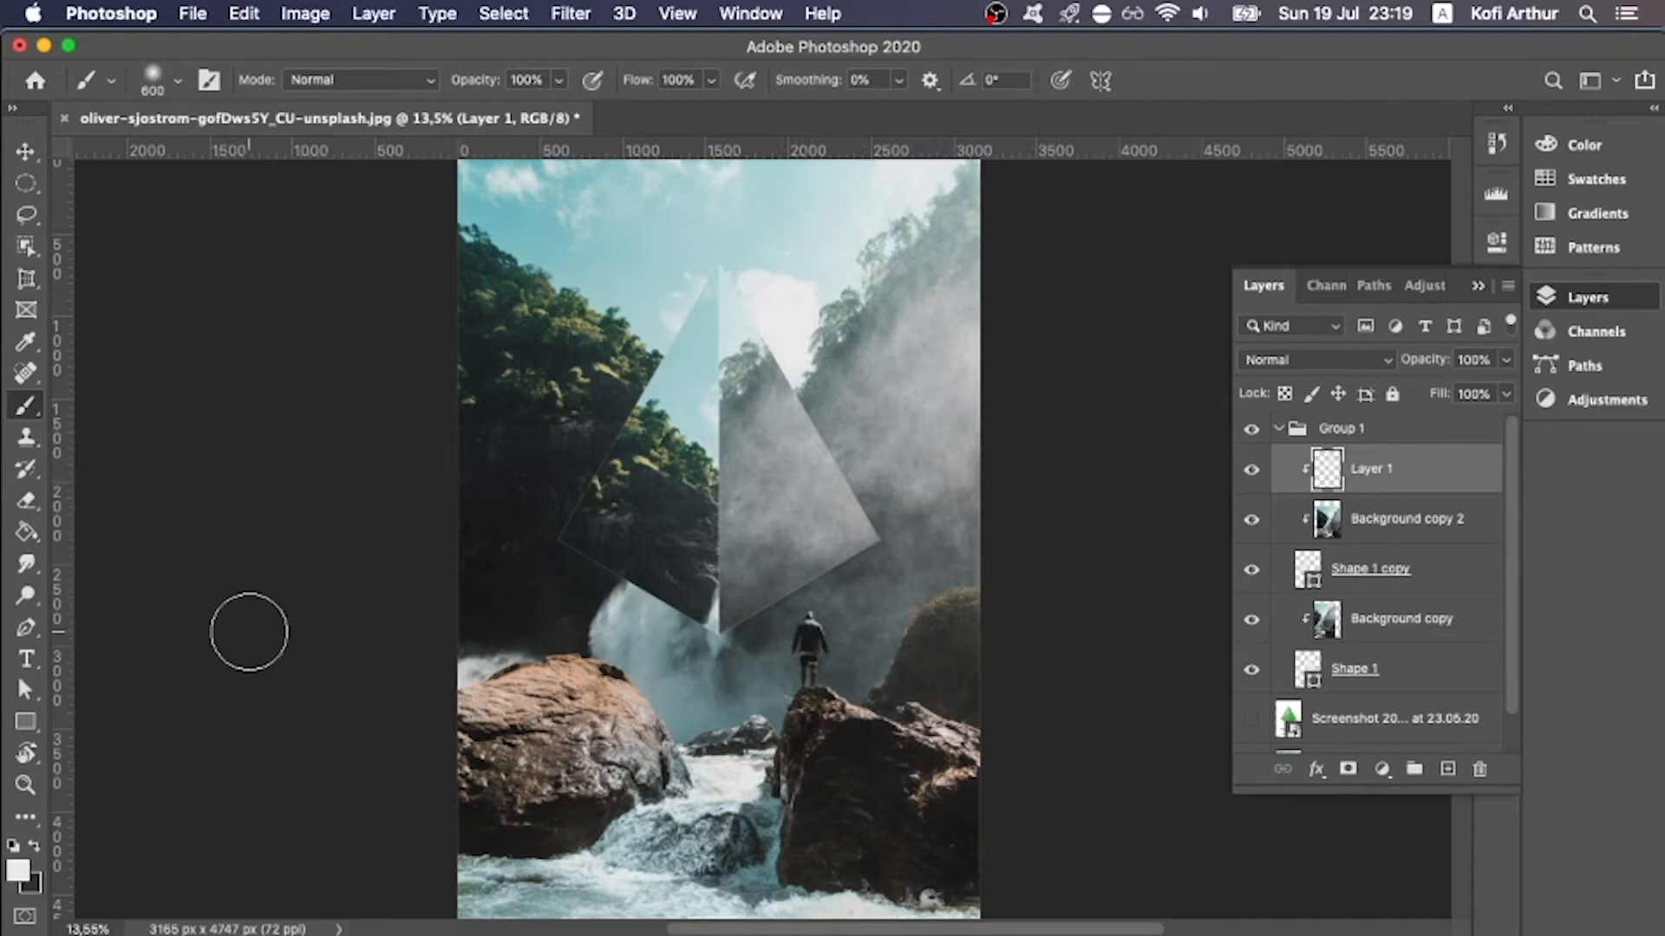
- Set the foreground colour to pure white
left_click(17, 869)
left_click_drag(1034, 650, 900, 489)
left_click(1519, 527)
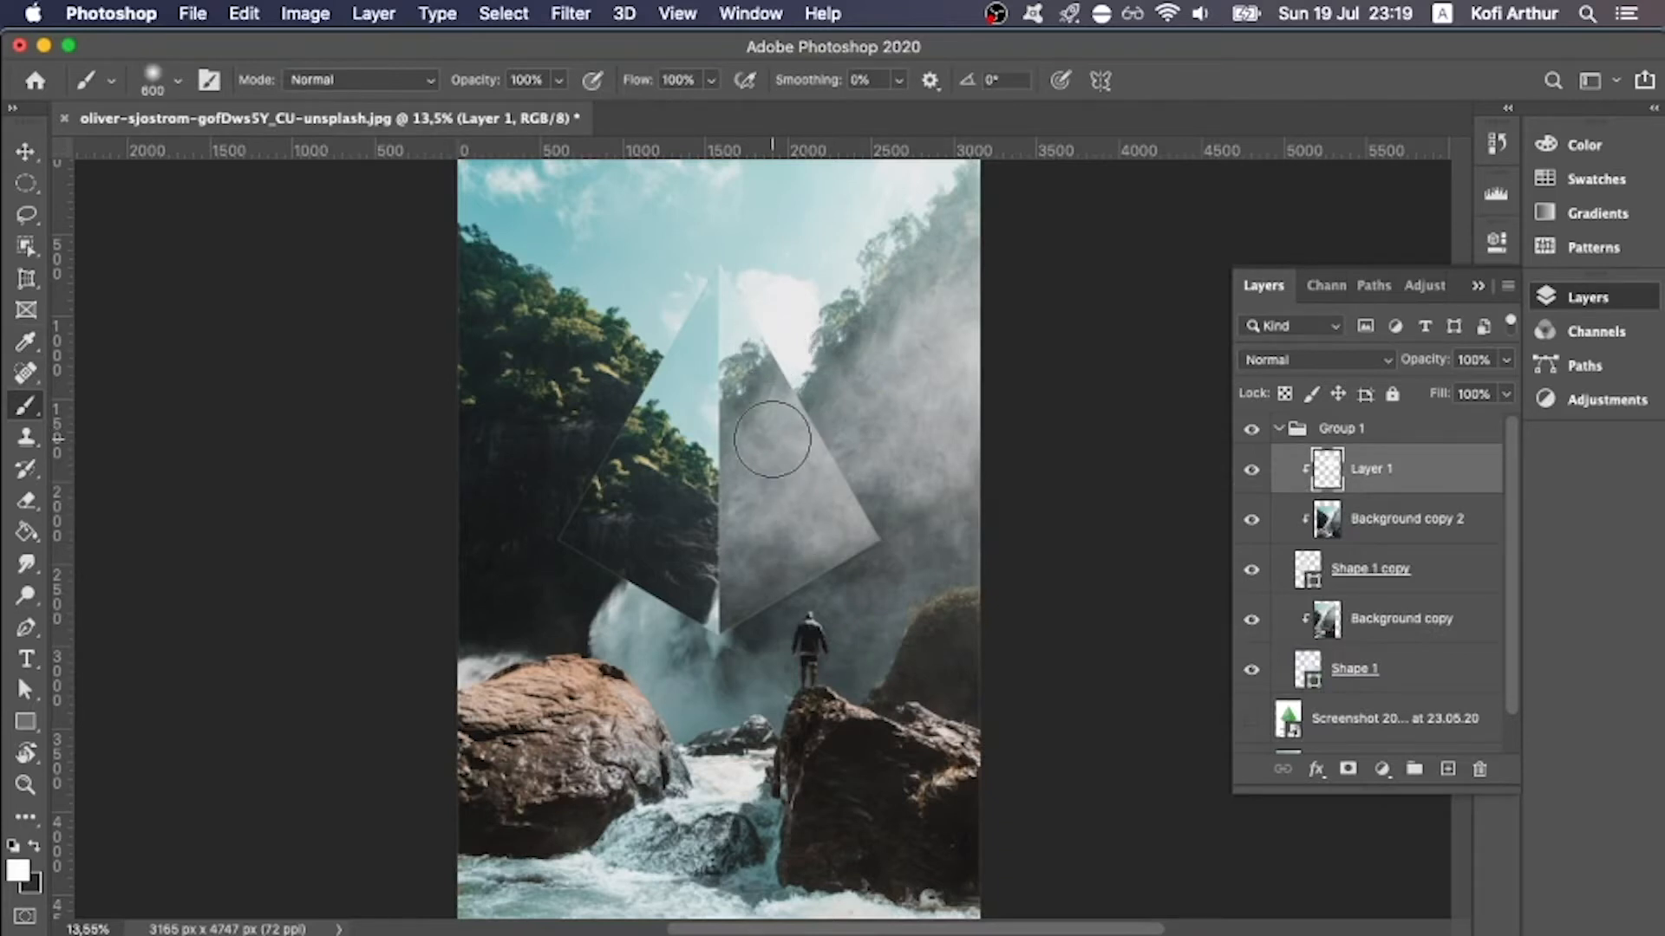
- Paint soft white highlights along the edges of the left pyramid face on Layer 1, undoing strokes that cover too much
mouse_move(733, 325)
left_mouse_down()
mouse_move(732, 527)
mouse_move(792, 570)
left_mouse_up()
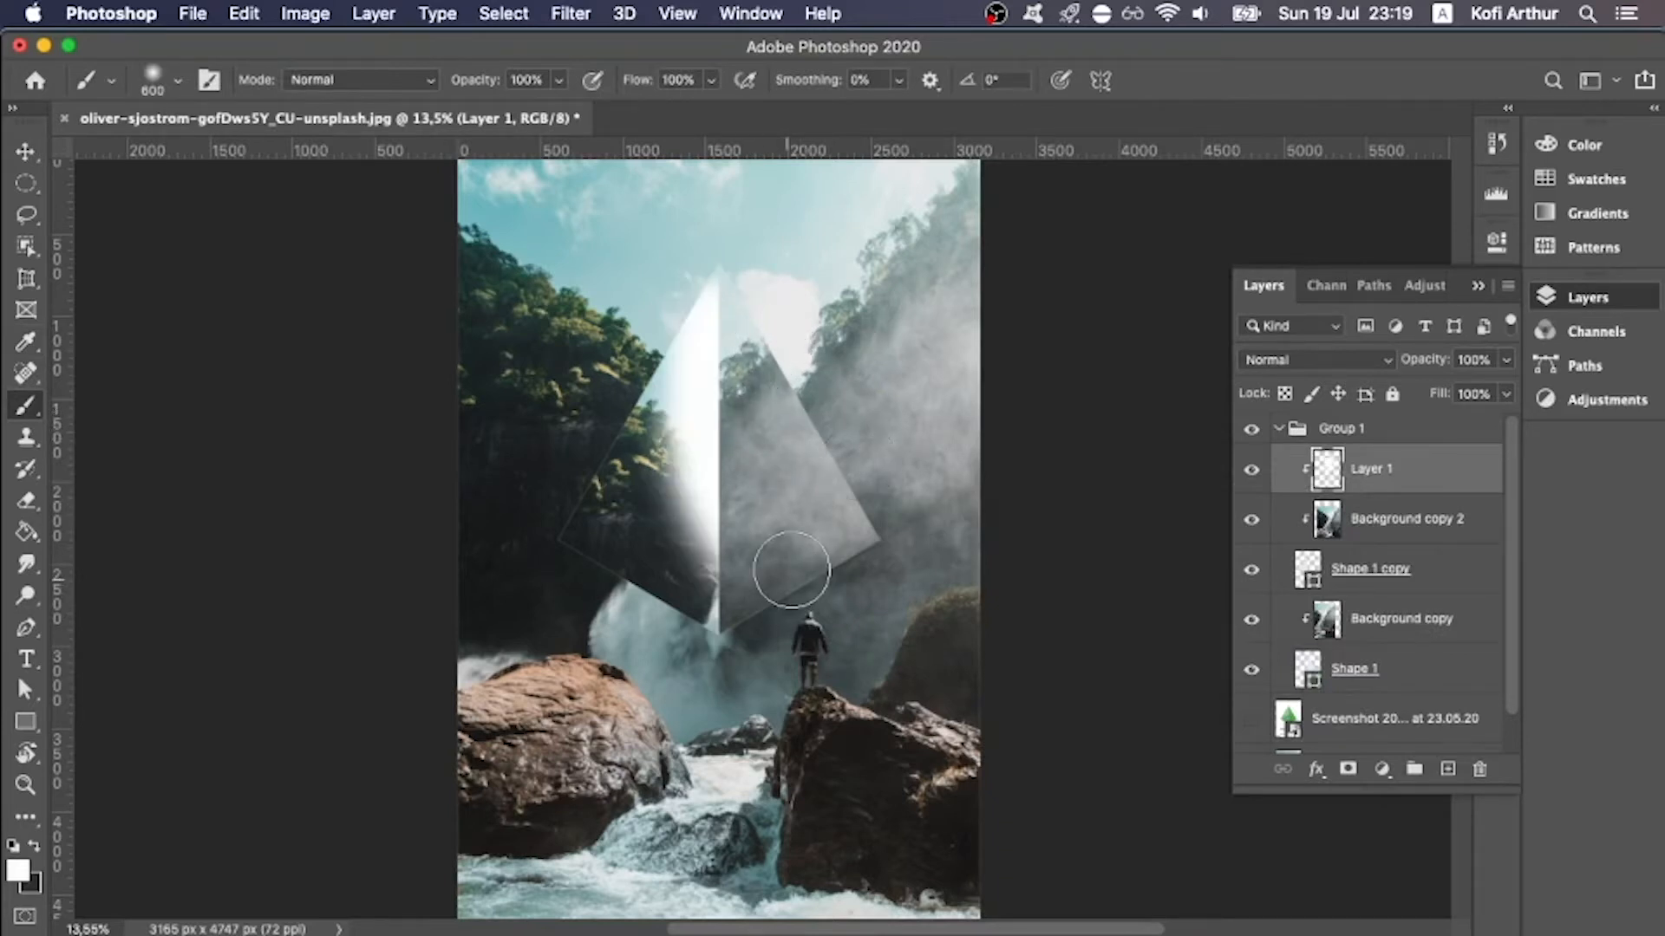
key("super+z")
key("super+z")
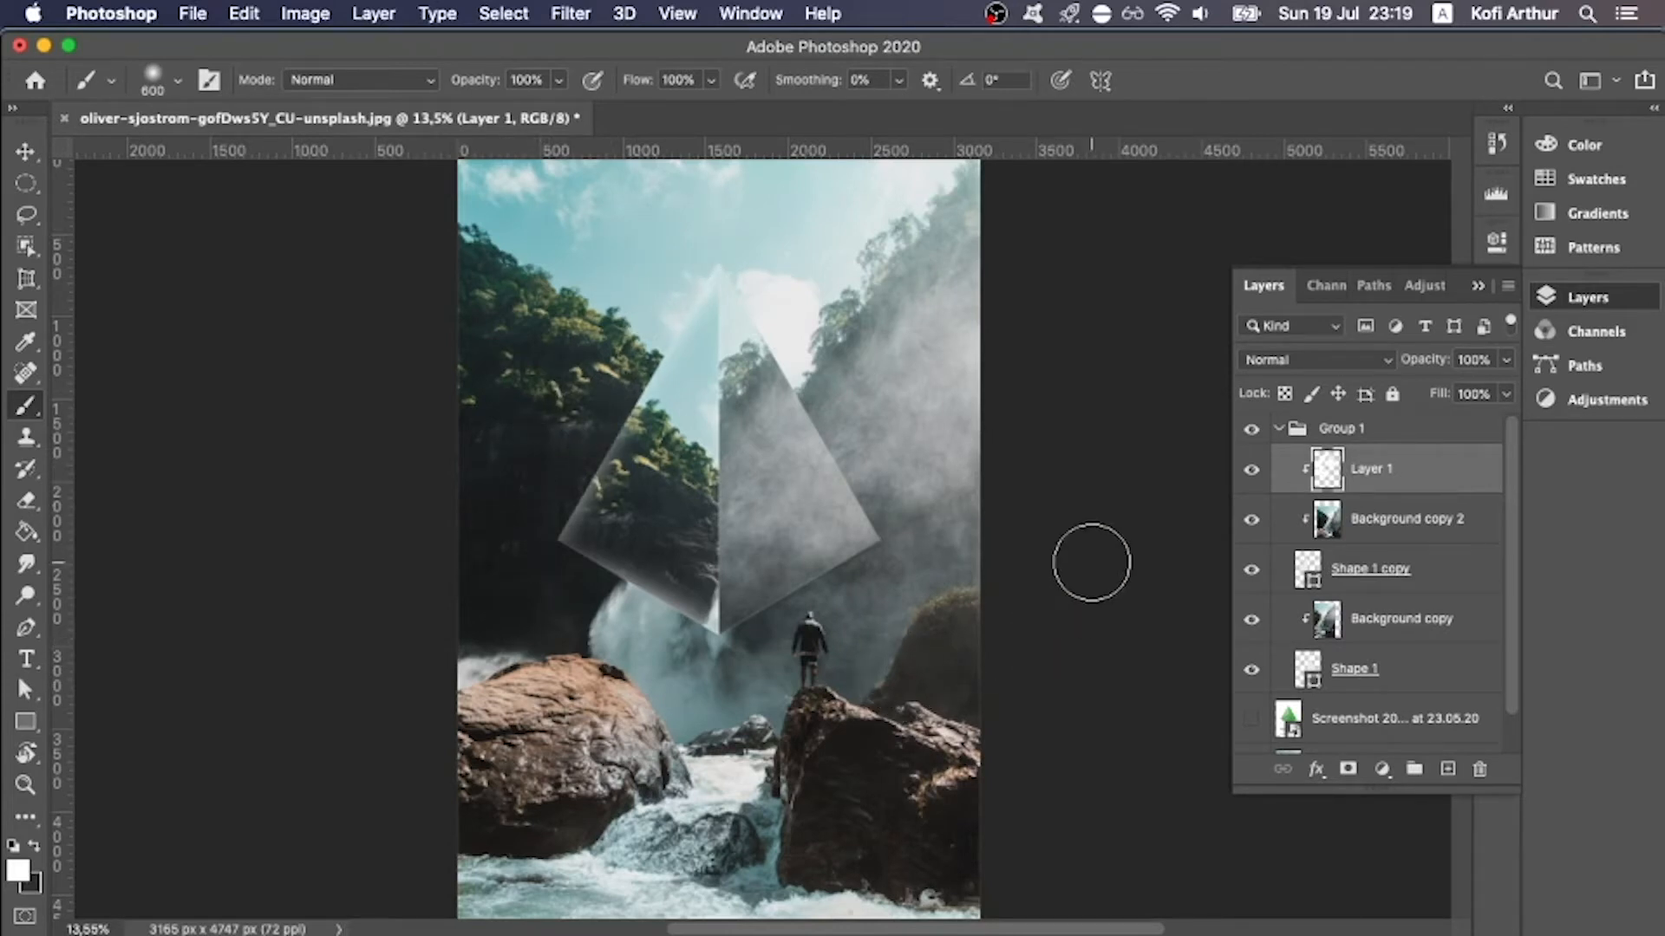
- Paint a soft white highlight along the lower edge of the right pyramid face on the Background copy layer
left_click(1394, 626)
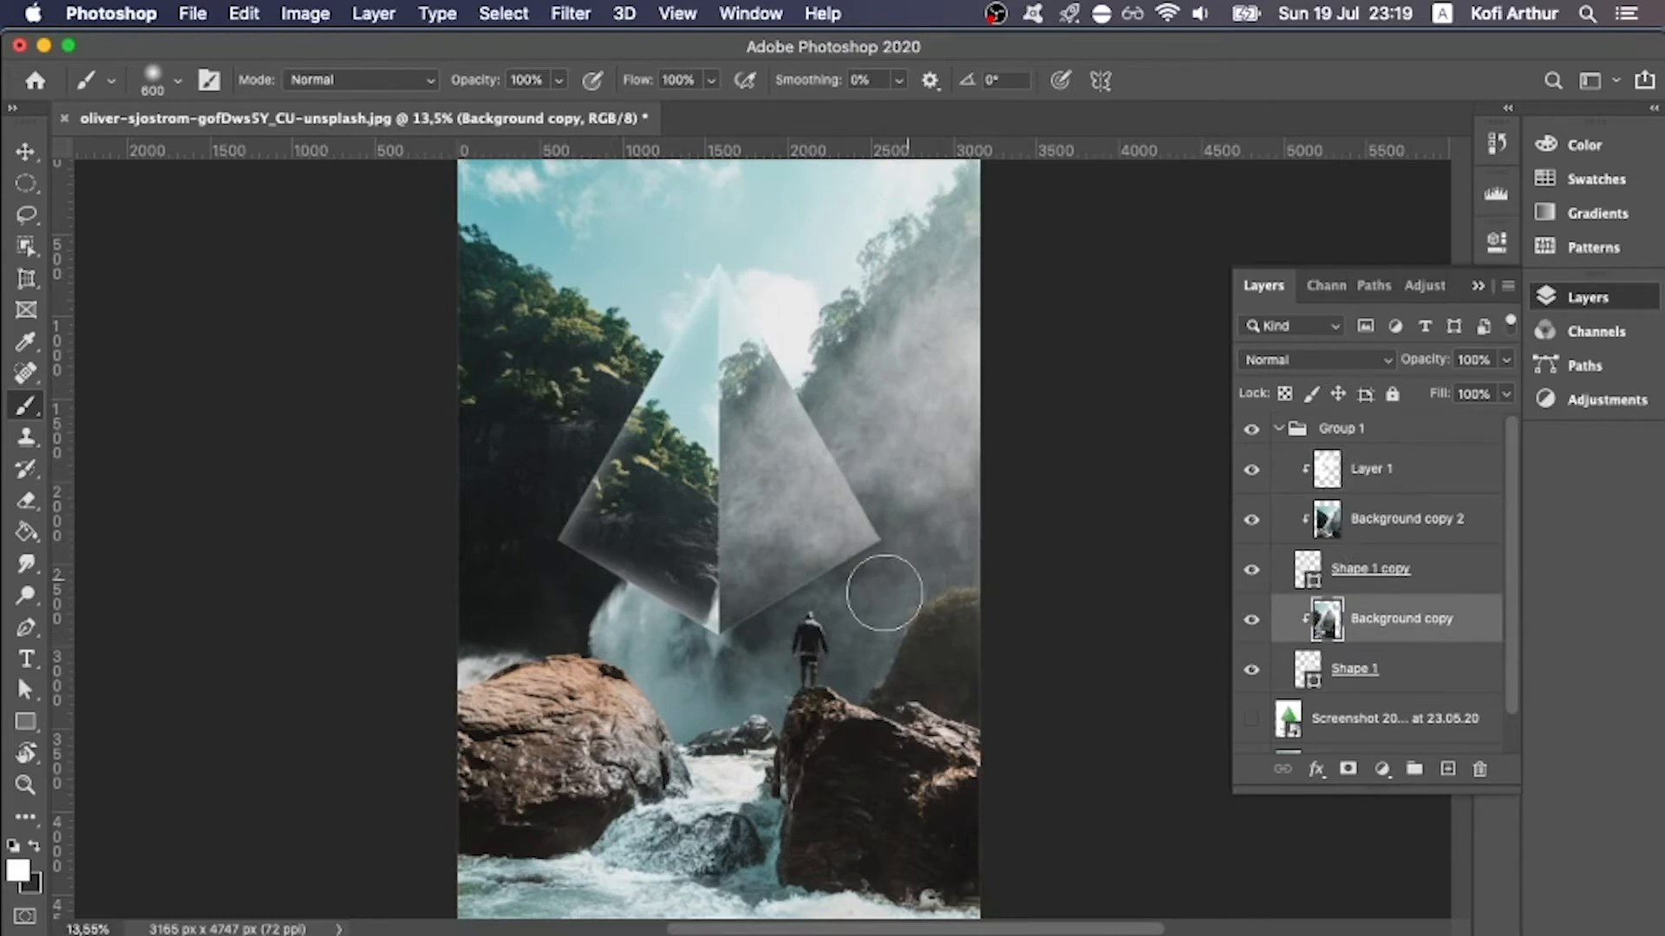
mouse_move(885, 593)
left_mouse_down()
mouse_move(739, 662)
mouse_move(731, 685)
left_mouse_up()
key("super+z")
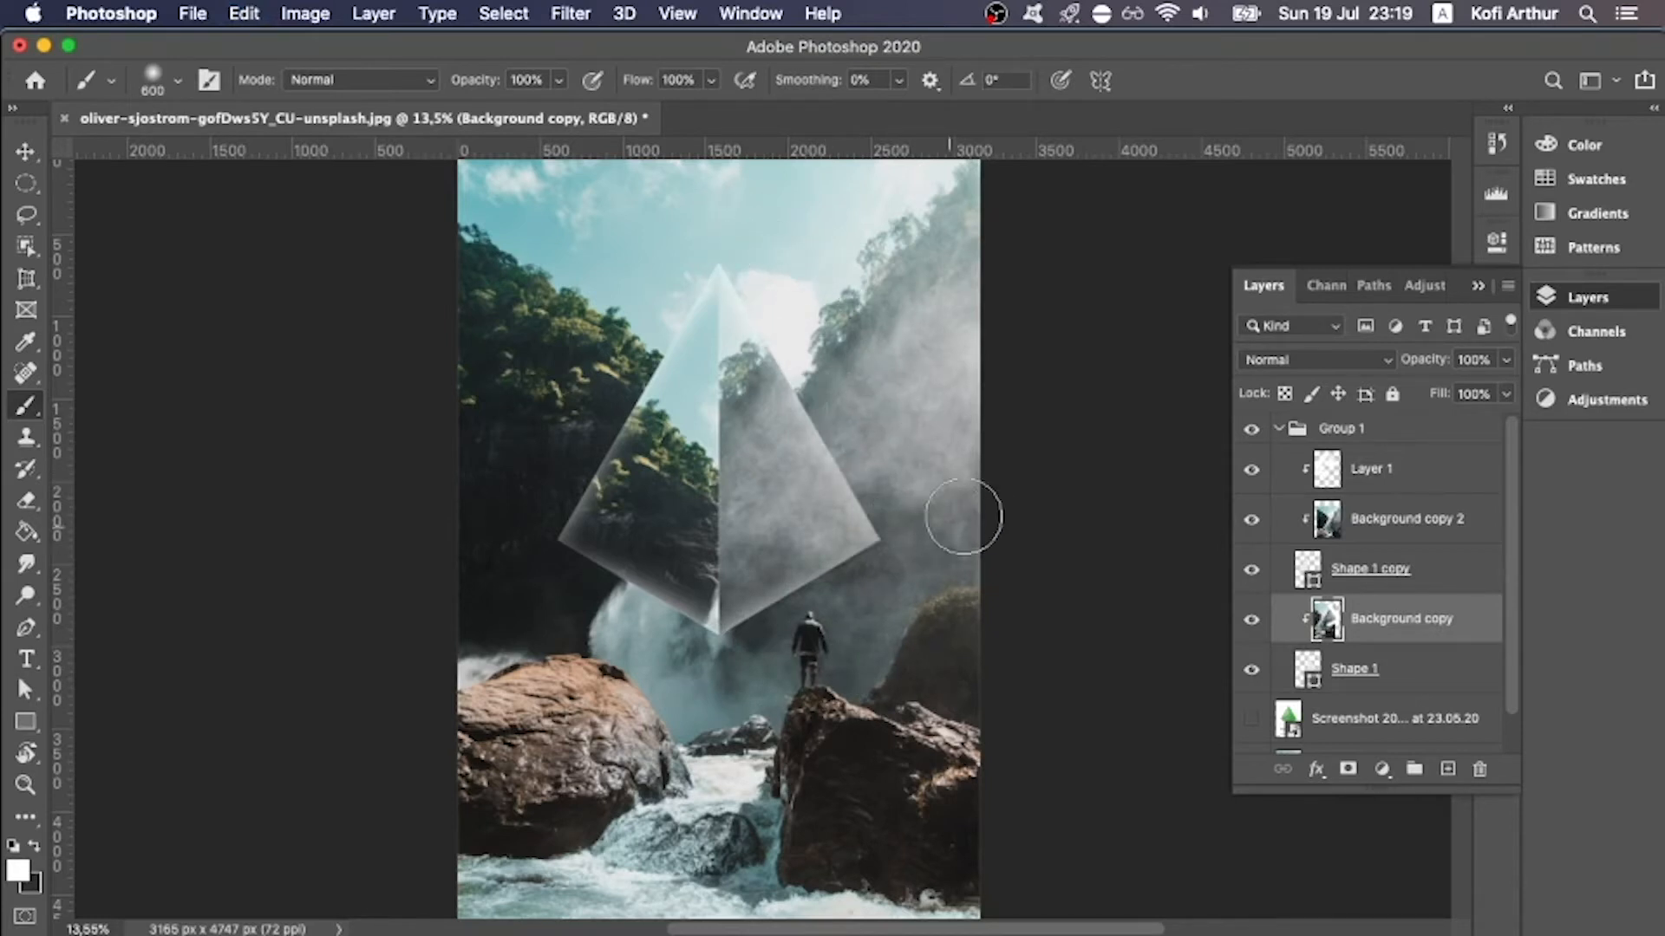
- Add a new clipped layer above Layer 1 and set its blend mode to Multiply
left_click(1391, 520)
left_click(1377, 472)
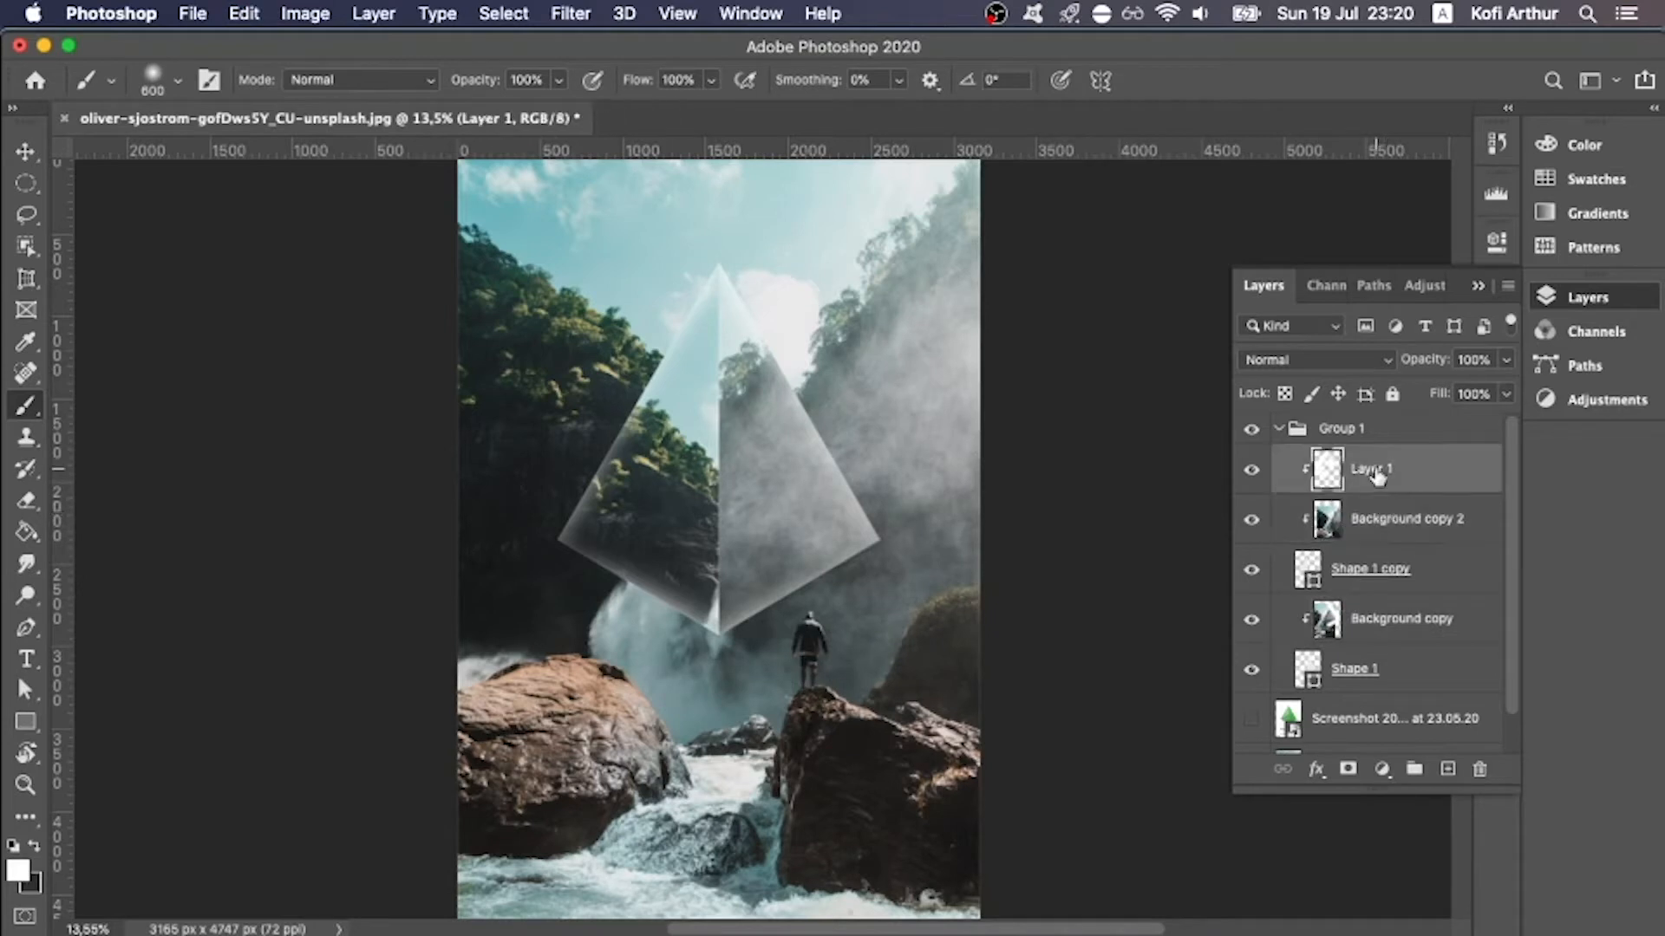
left_click(1446, 771)
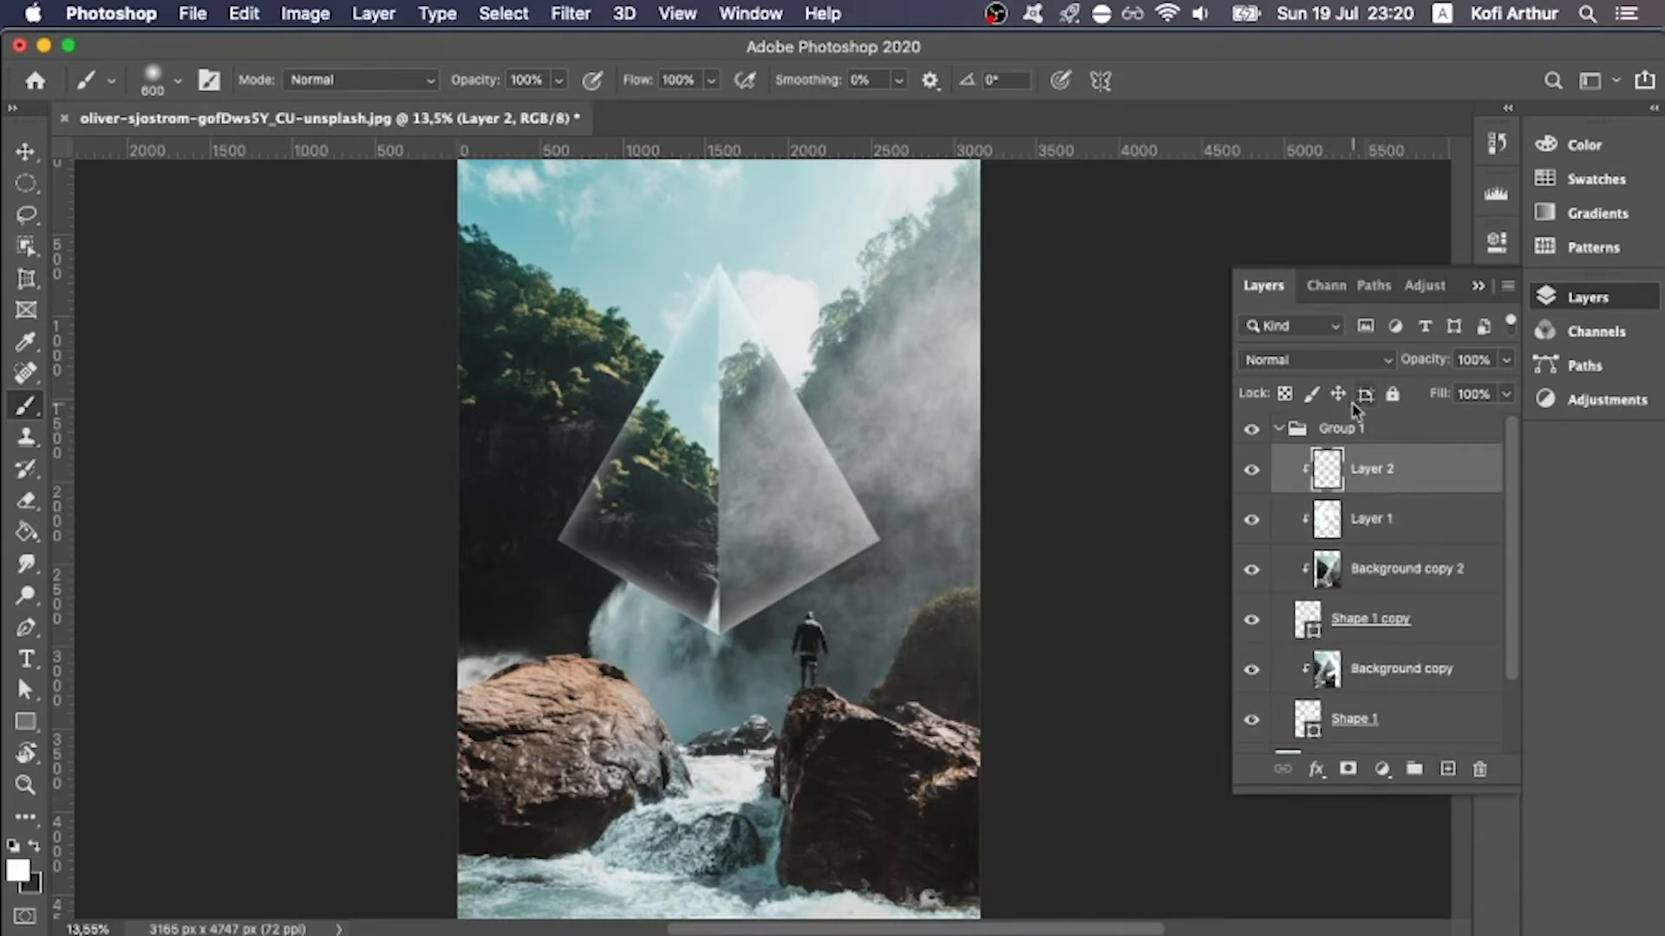
left_click(1364, 359)
left_click(1319, 434)
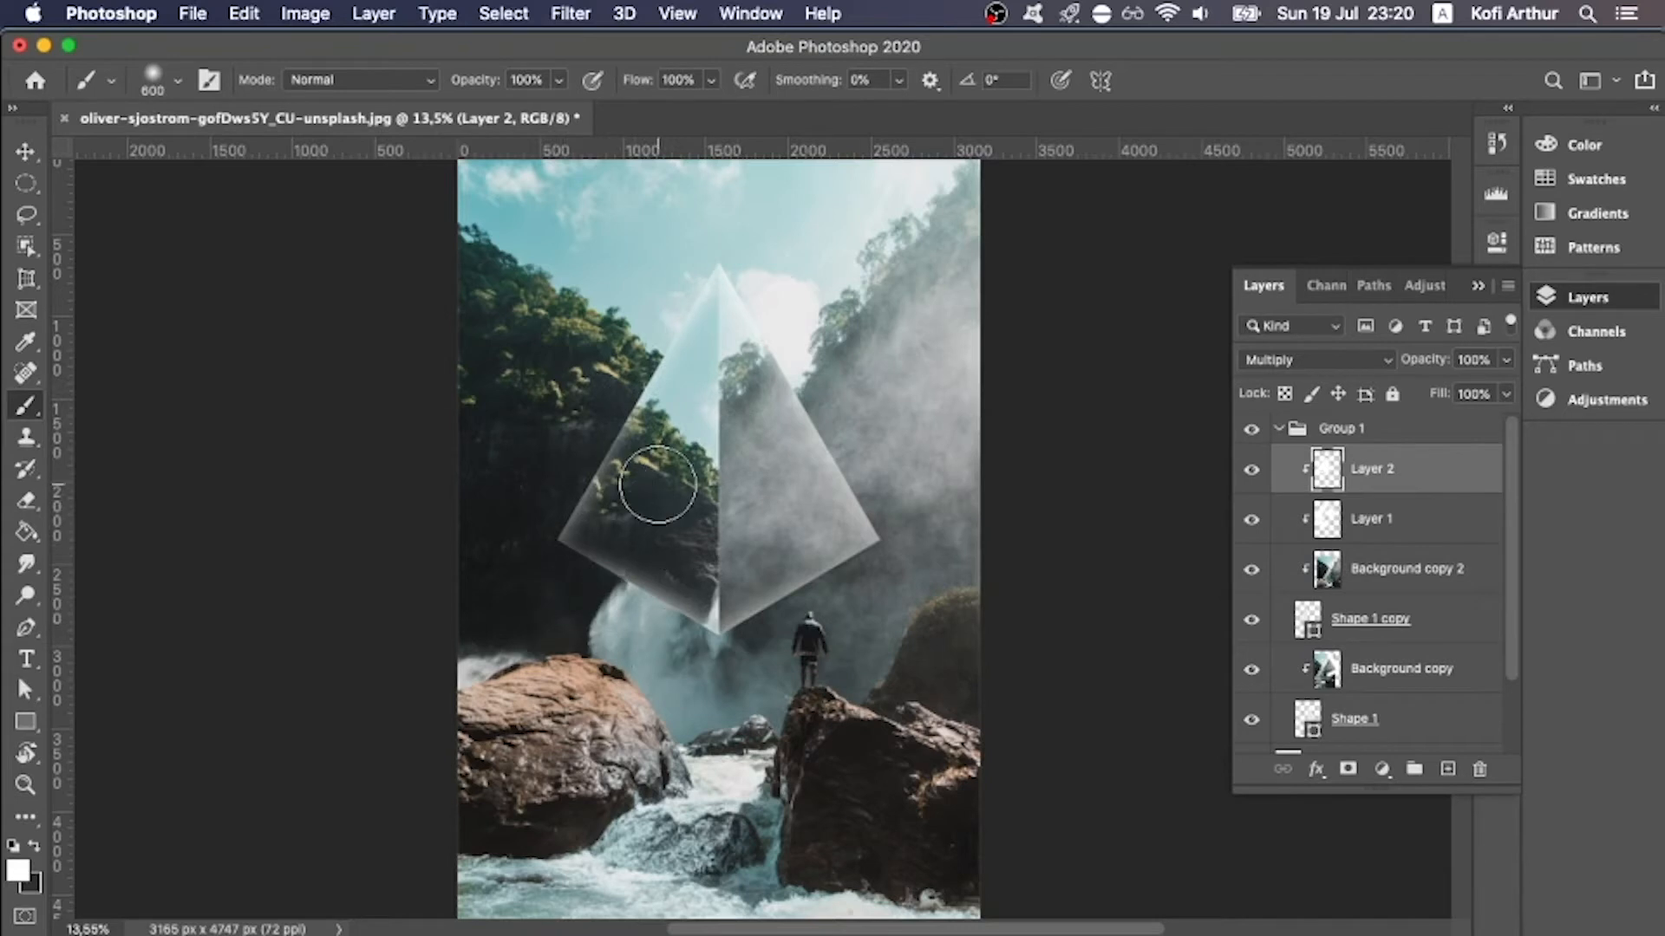
- Try a black brush stroke on Layer 2 over the left pyramid face, undo it and restore white as the foreground colour
left_click(1251, 471)
left_click(1251, 473)
left_click(1251, 473)
left_click(1251, 473)
key("x")
mouse_move(606, 497)
left_mouse_down()
mouse_move(700, 556)
mouse_move(641, 507)
left_mouse_up()
key("ctrl+z")
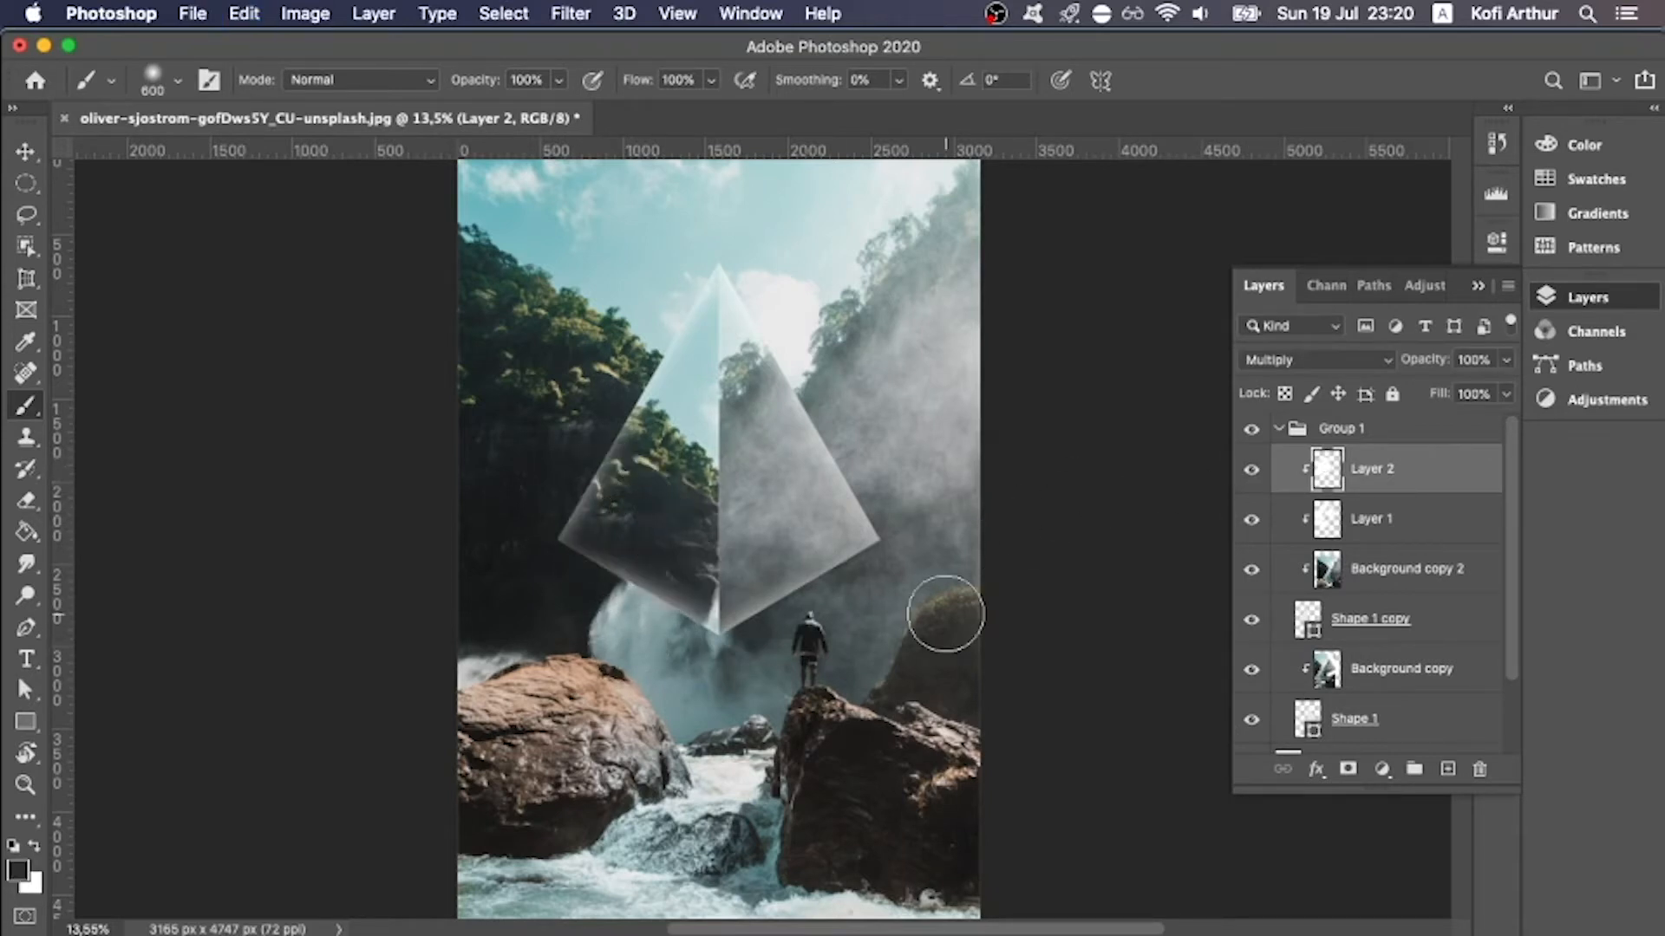
key("x")
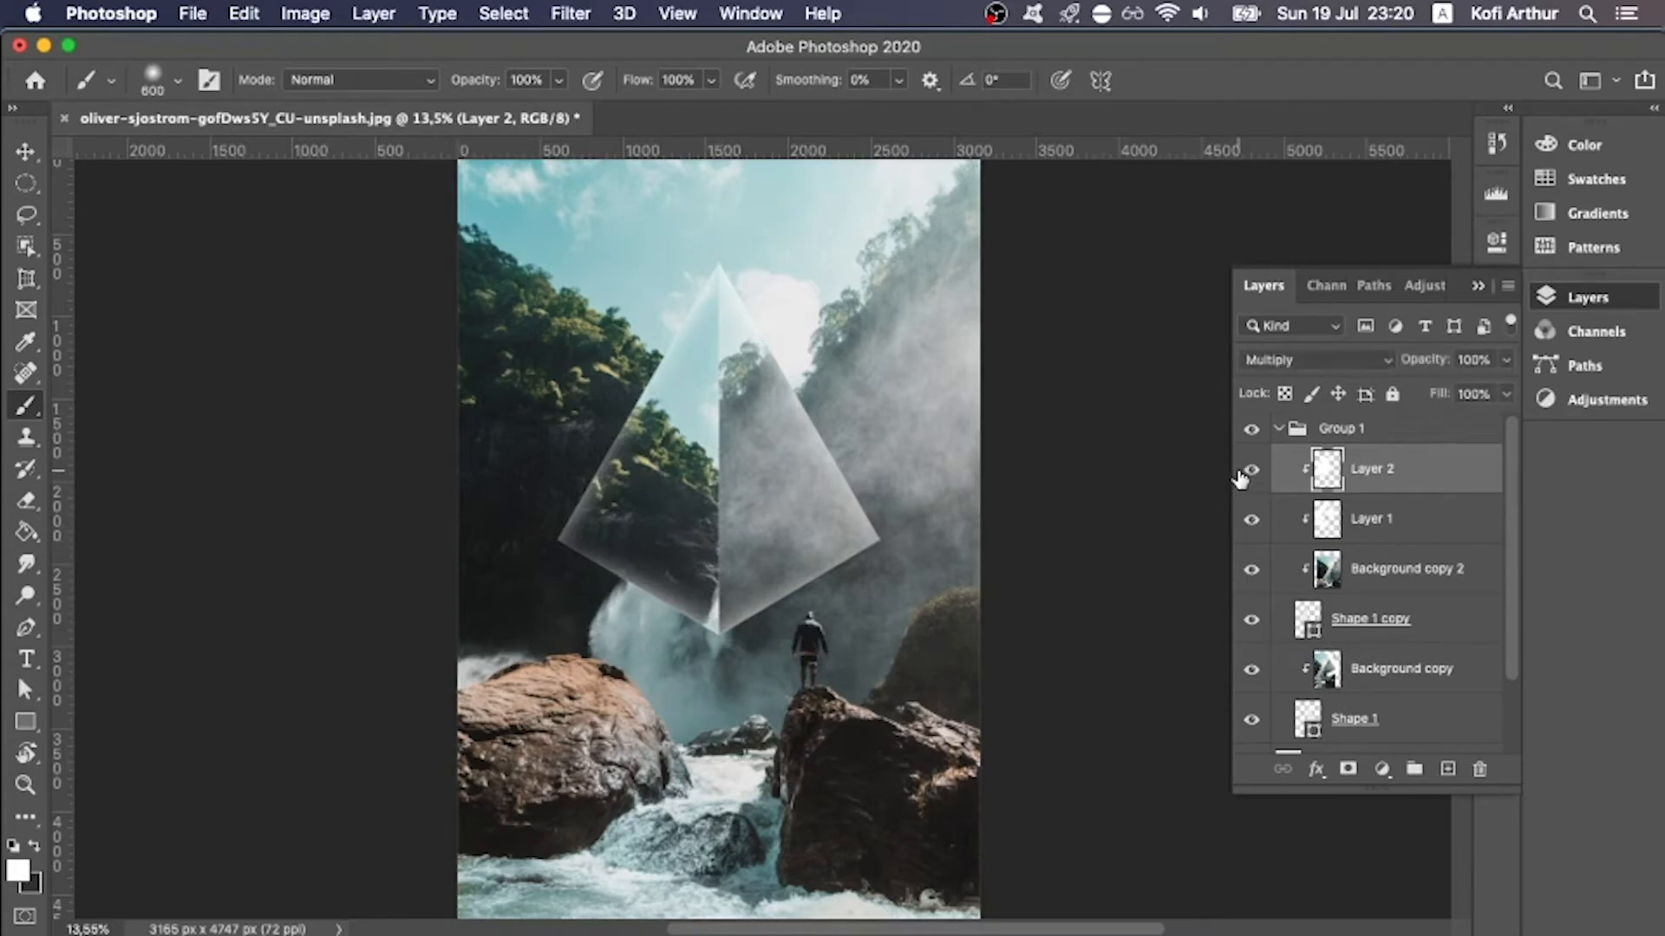
- Preview the blend modes for Layer 2 and compare the pyramid with Layer 2 and Layer 1 hidden and shown
left_click(1324, 371)
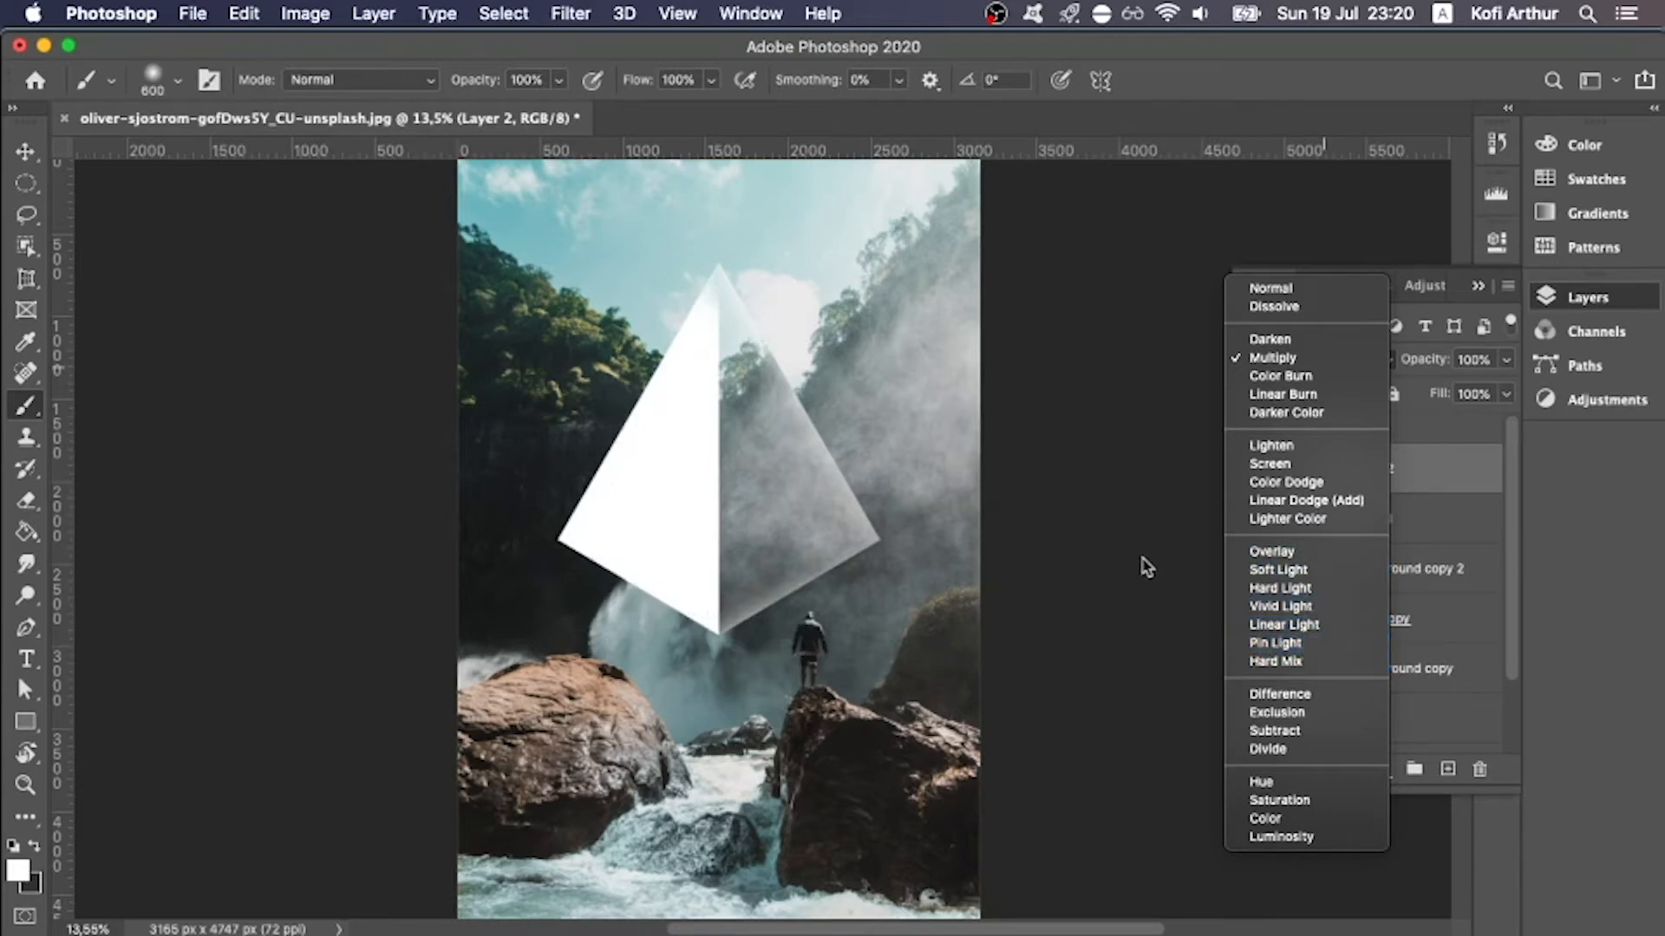
left_click(1141, 557)
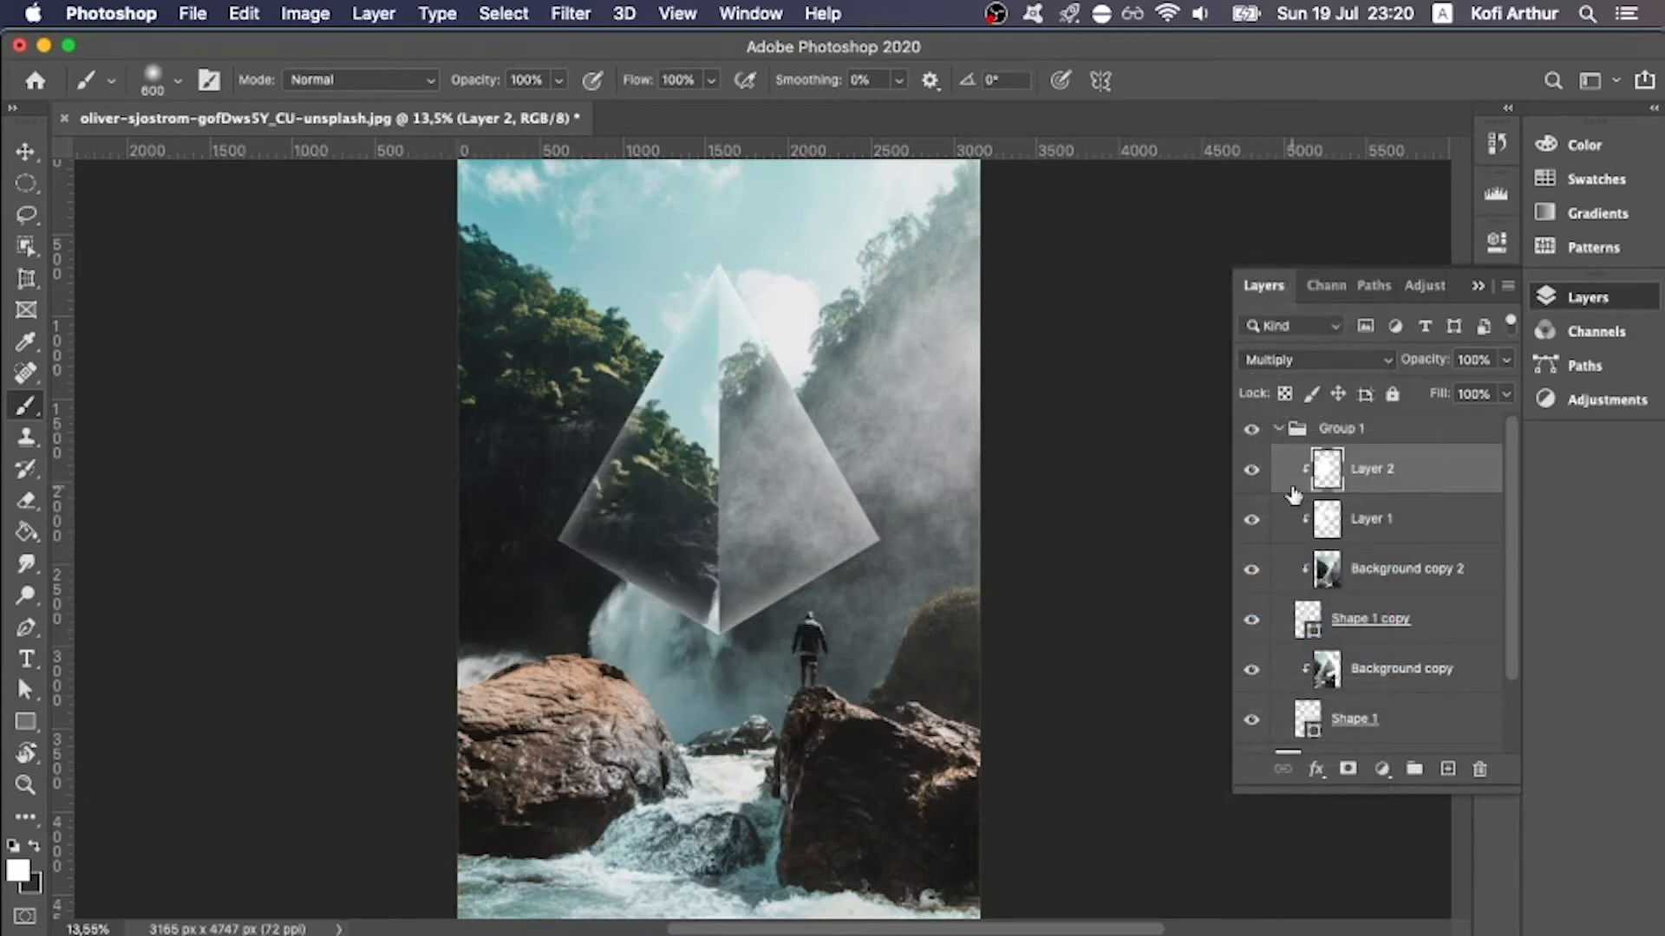
left_click(1249, 469)
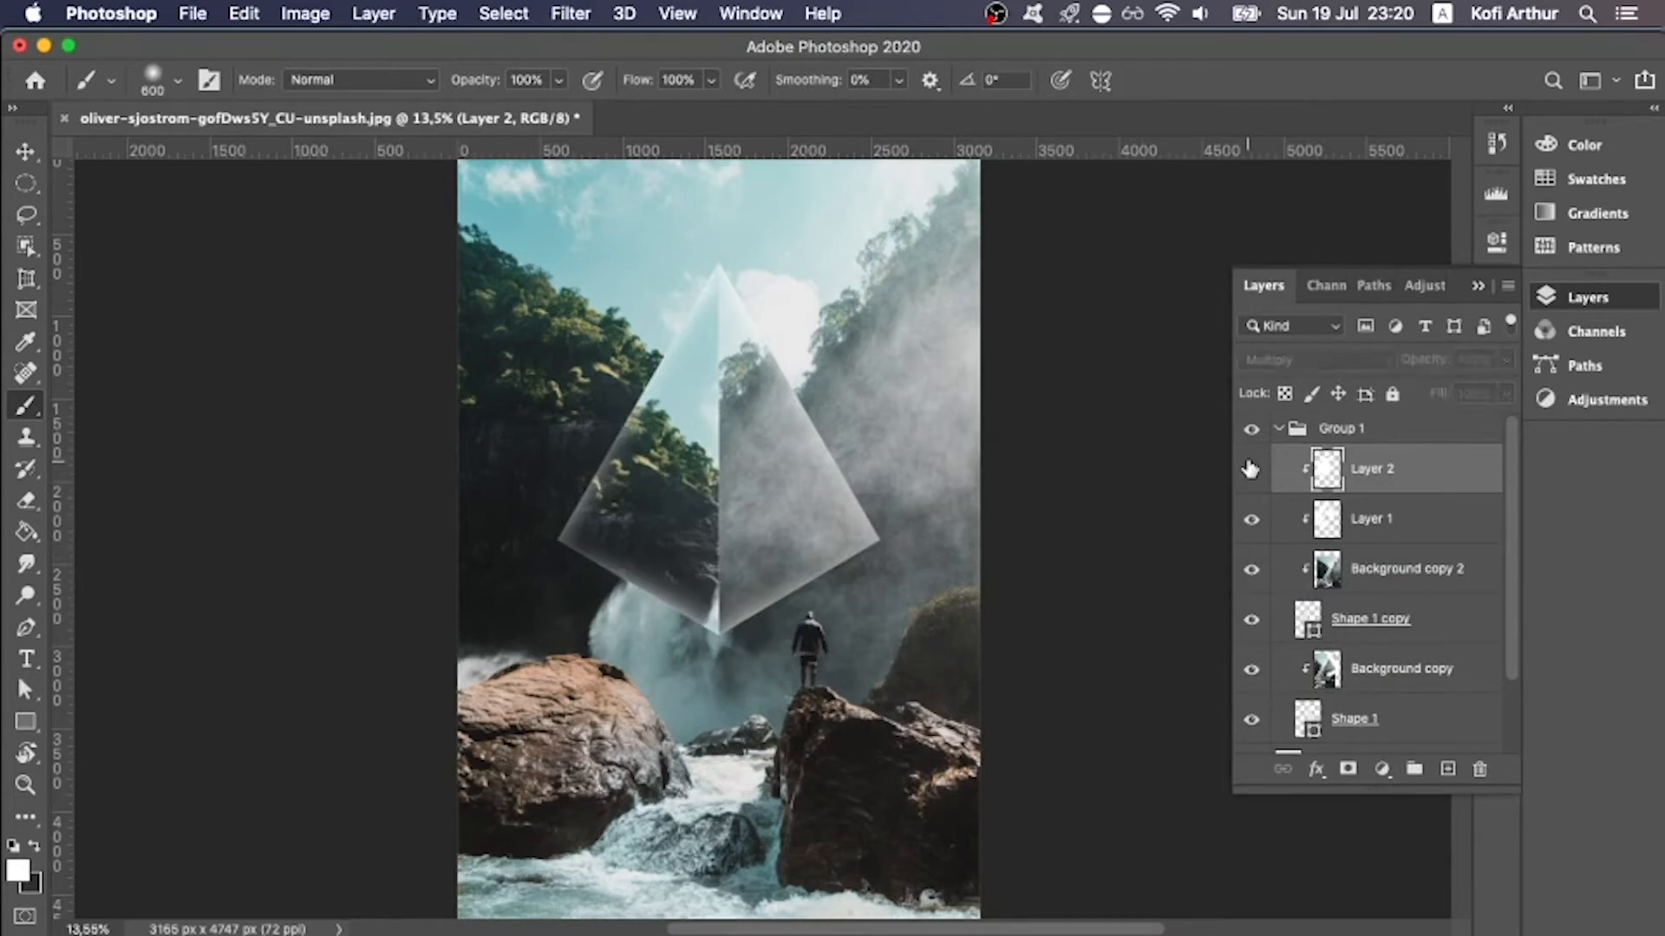
left_click(1250, 469)
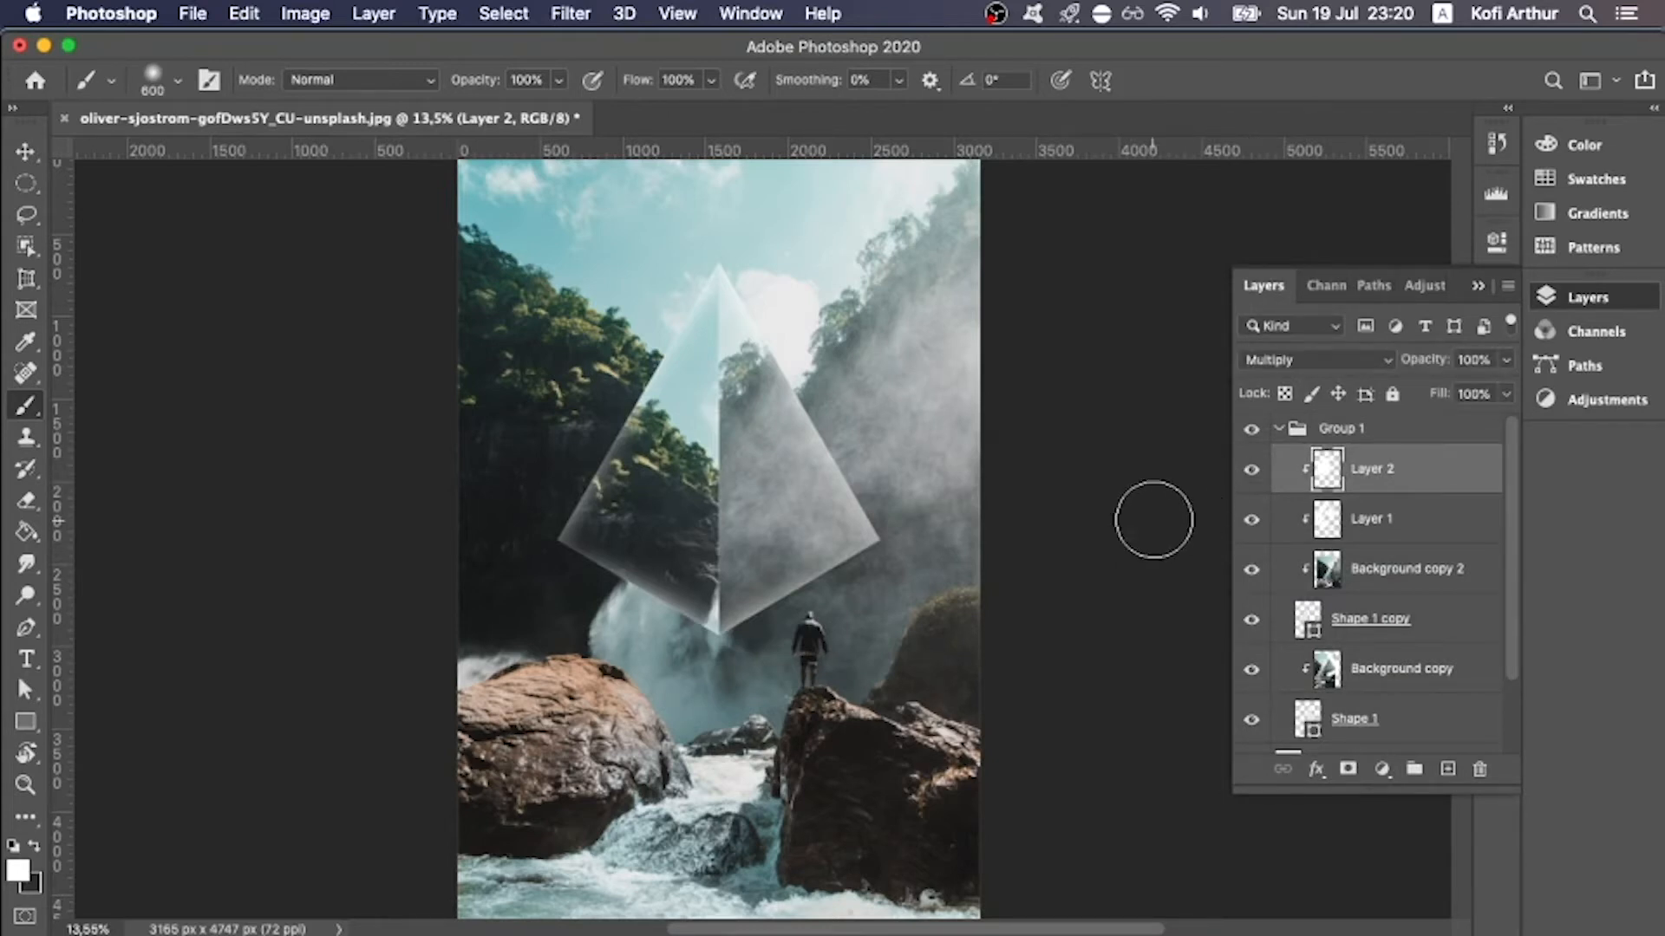
left_click(1250, 520)
left_click(1249, 521)
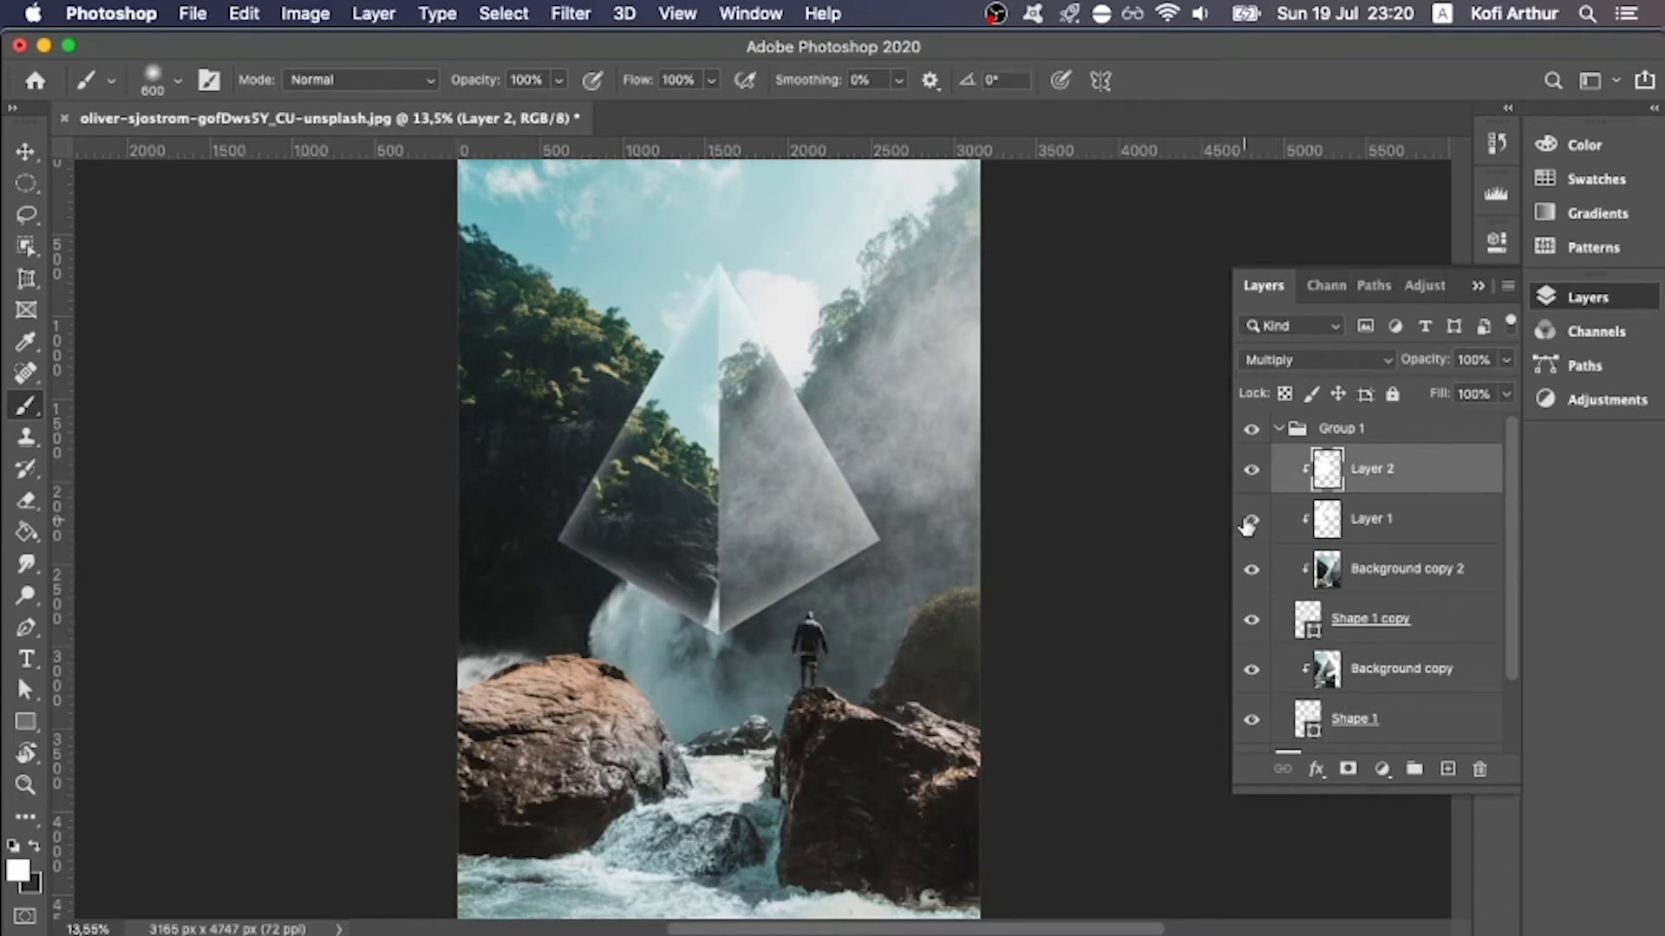
- Compare the pyramid with Shape 1 copy, Shape 1 and Background copy each hidden and shown again
scroll(1257, 617, "down", 1)
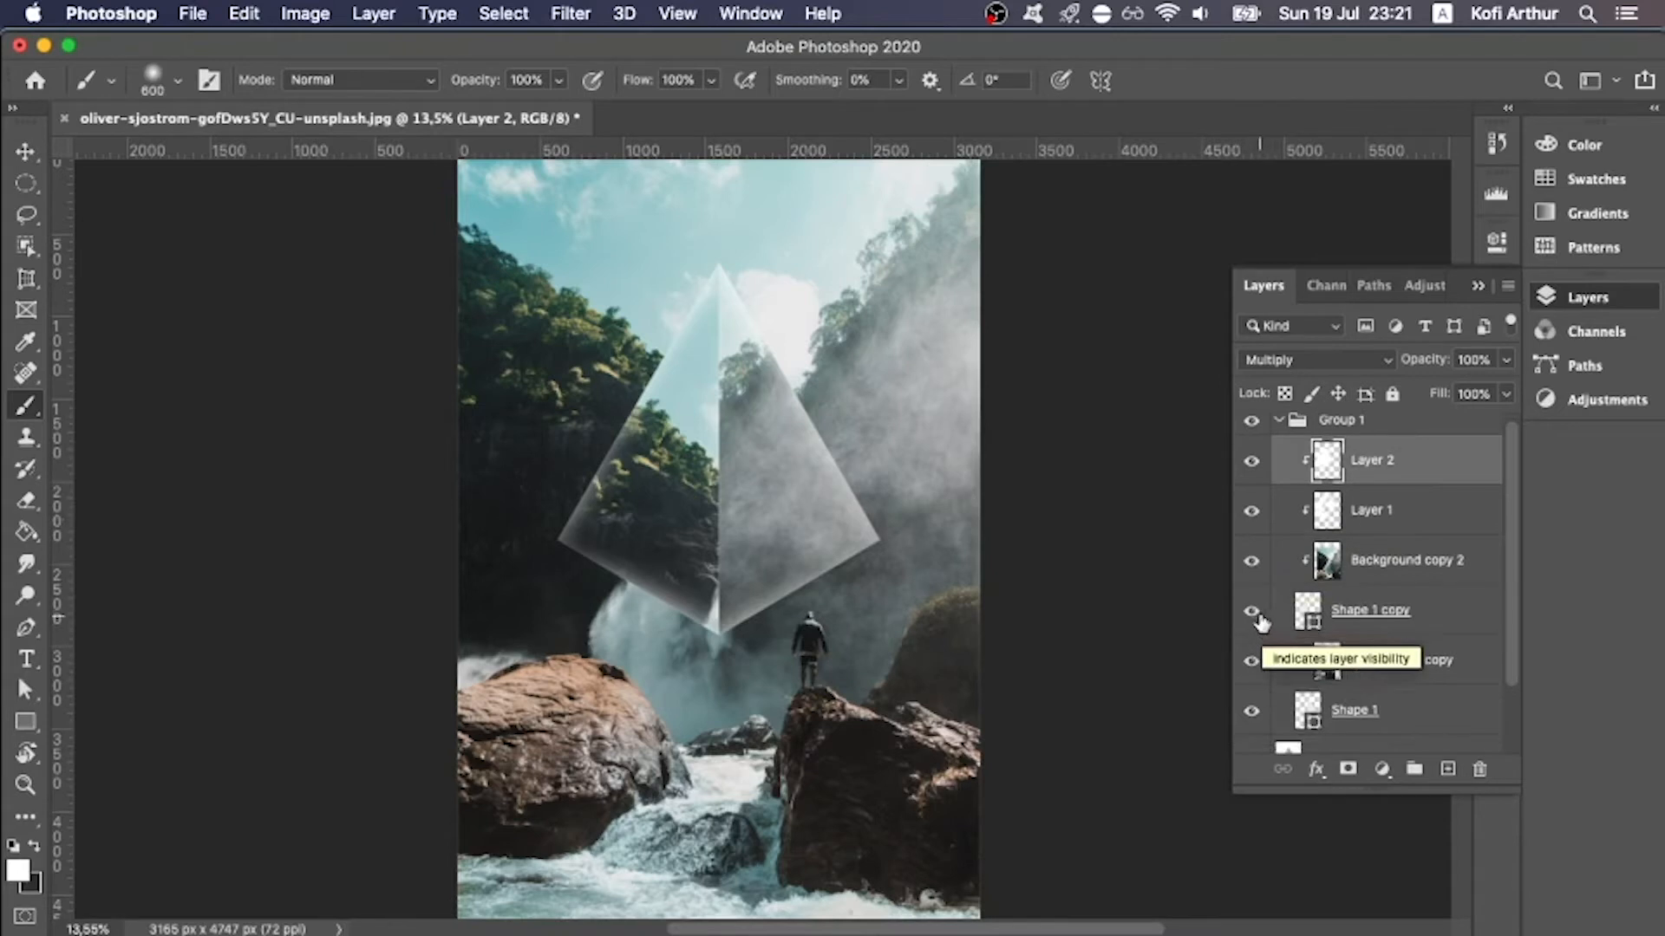
left_click(1251, 612)
left_click(1251, 611)
scroll(1262, 676, "down", 1)
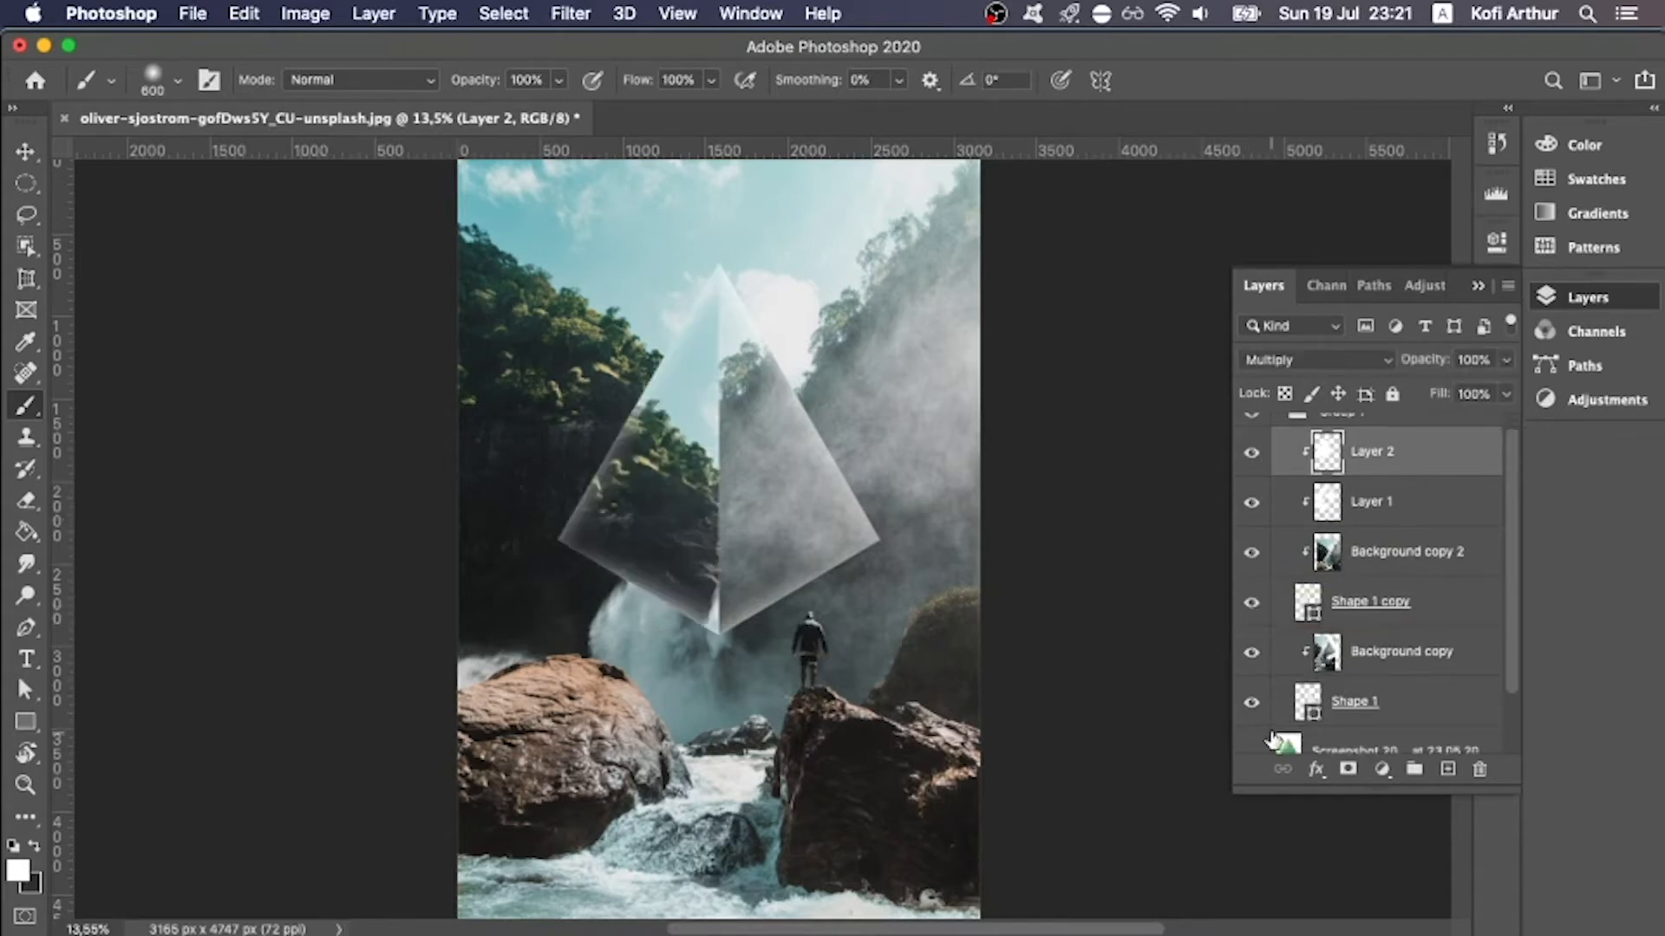
left_click(1252, 701)
left_click(1253, 702)
scroll(1267, 698, "down", 2)
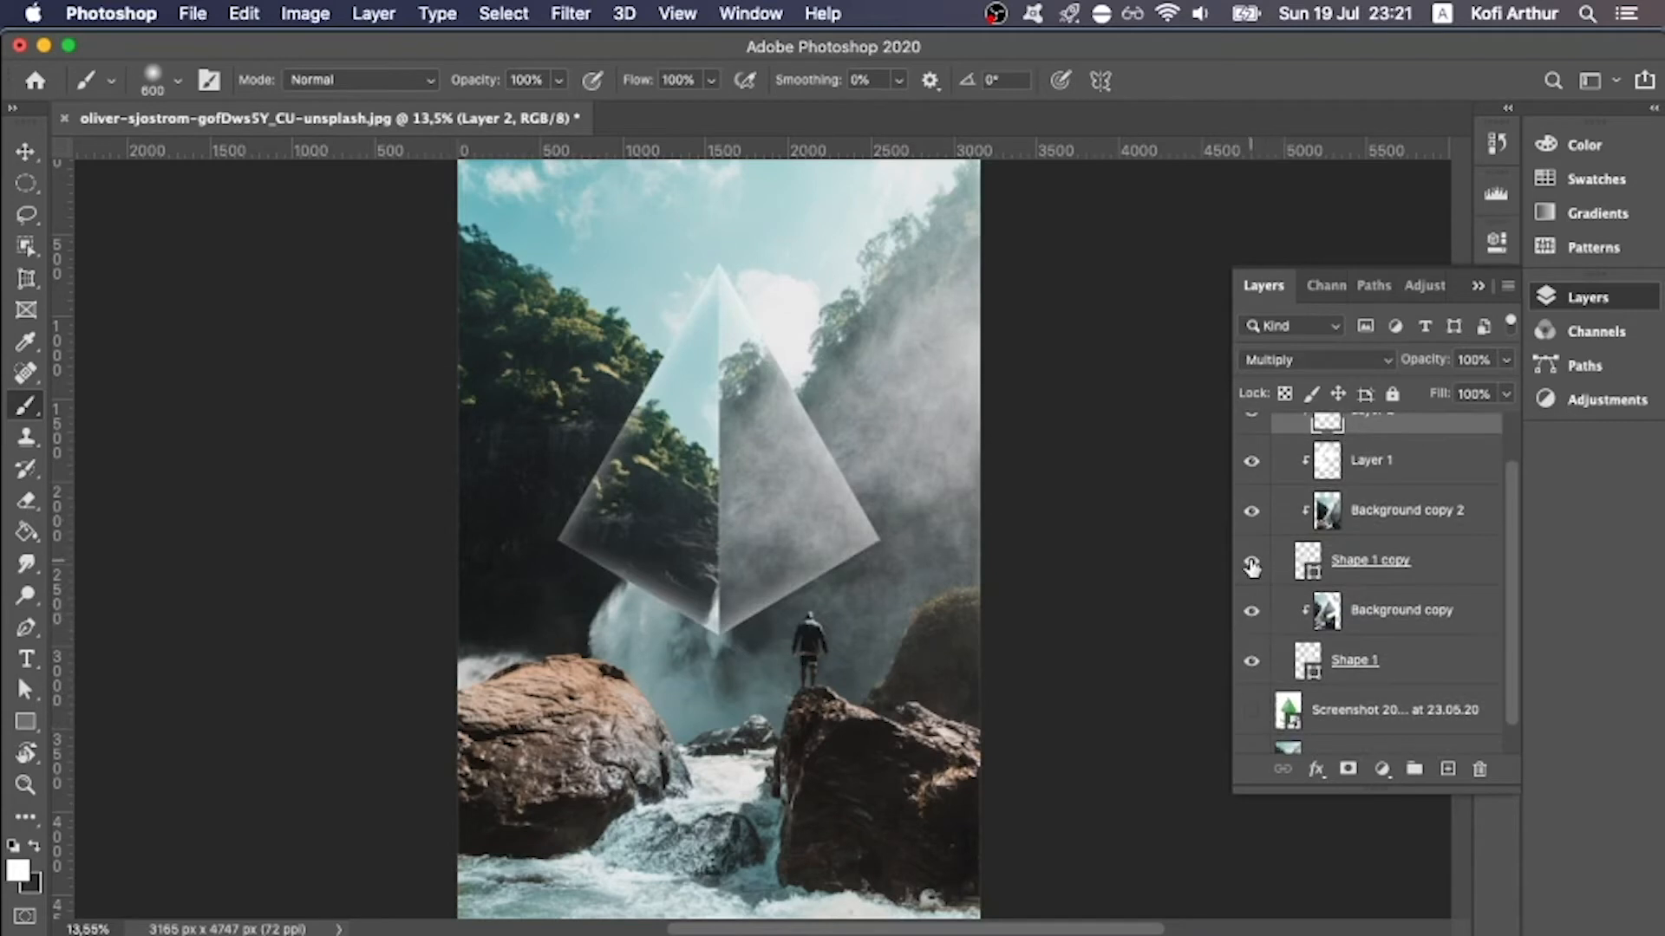
left_click(1251, 663)
left_click(1251, 662)
left_click(1251, 612)
left_click(1251, 612)
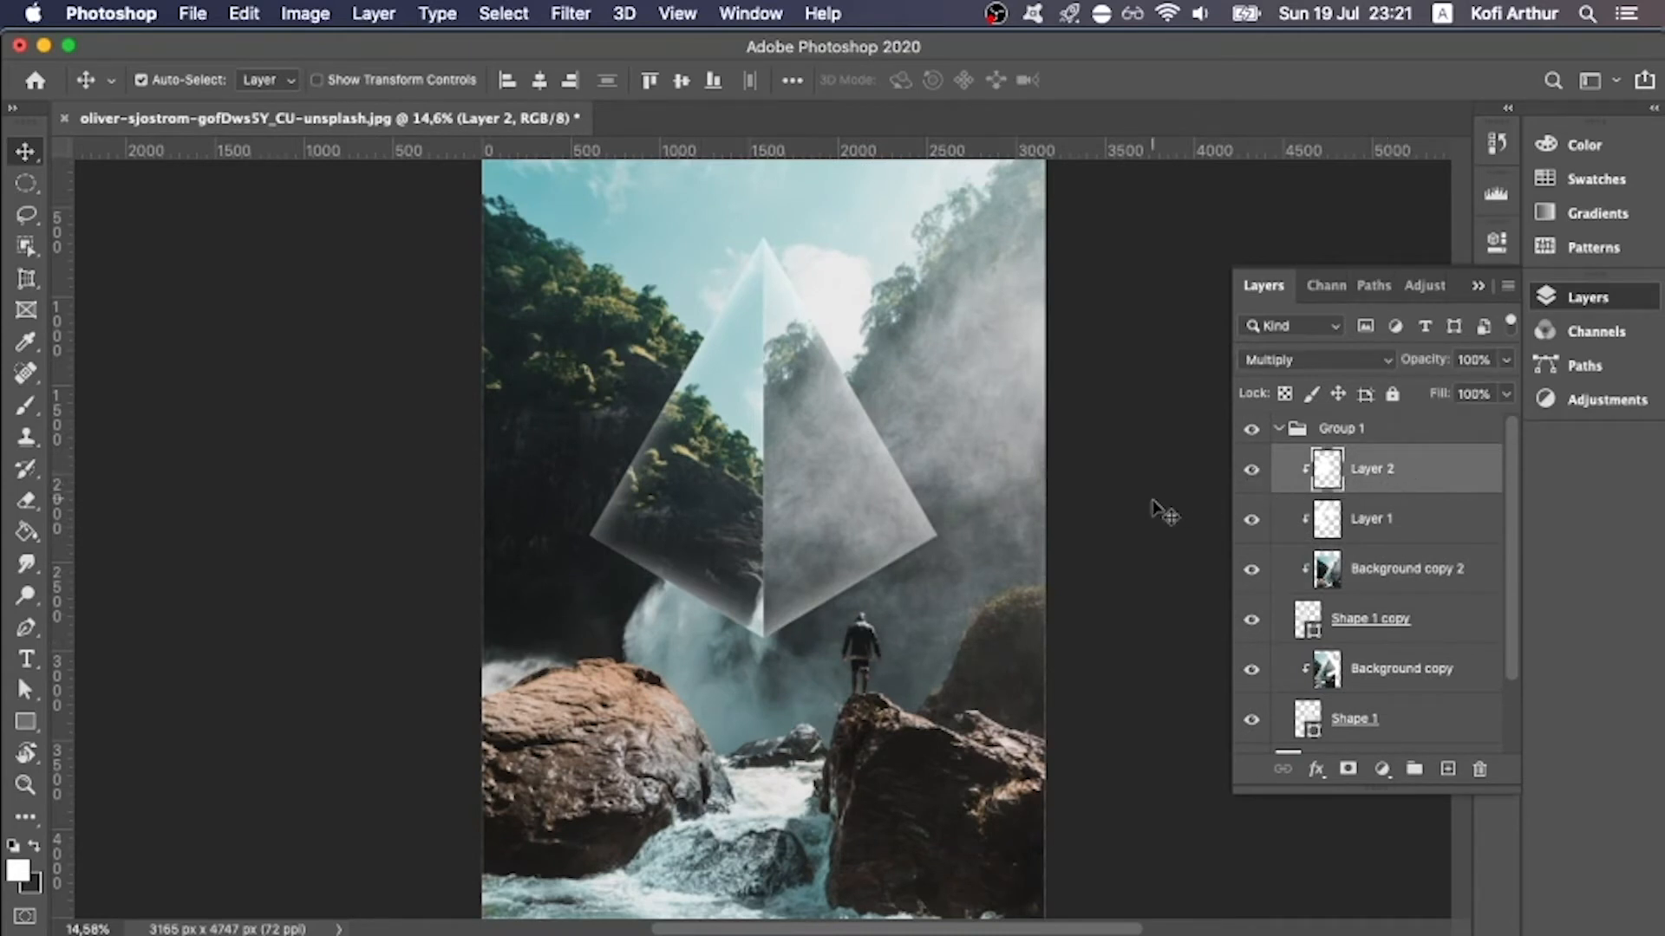
- Paint soft black shading on Layer 2 over the lower part and outer edge of the left pyramid face, redoing unsatisfactory strokes
key("b")
key("x")
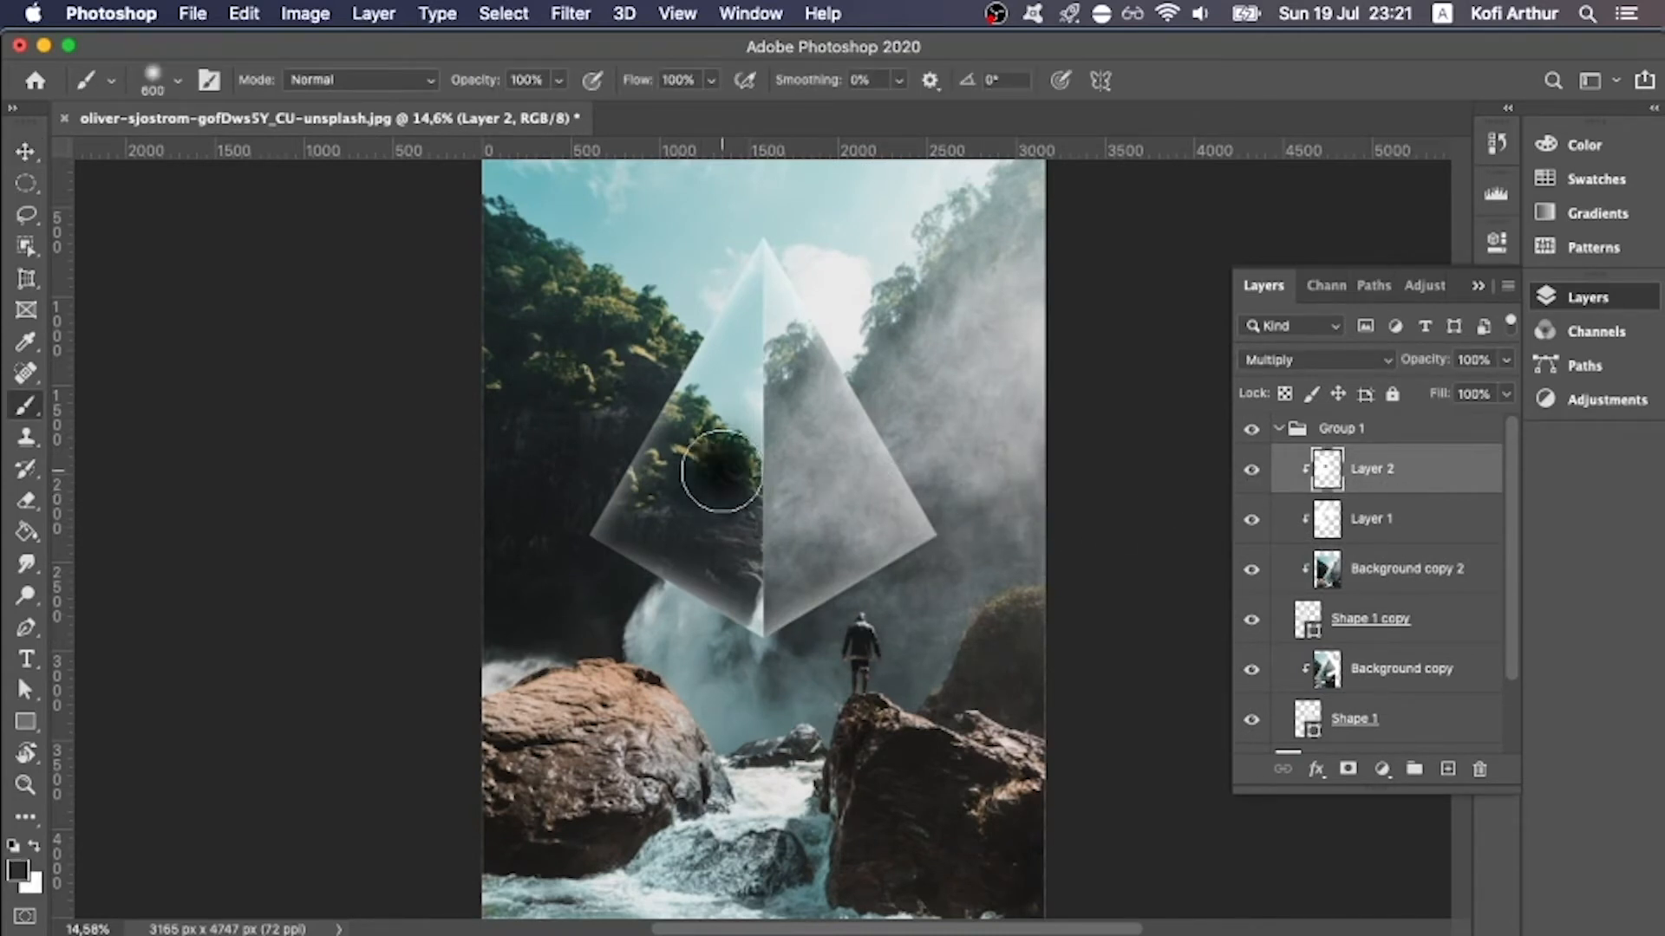
left_click_drag(619, 482, 758, 625)
key("super+z")
left_click_drag(596, 472, 795, 637)
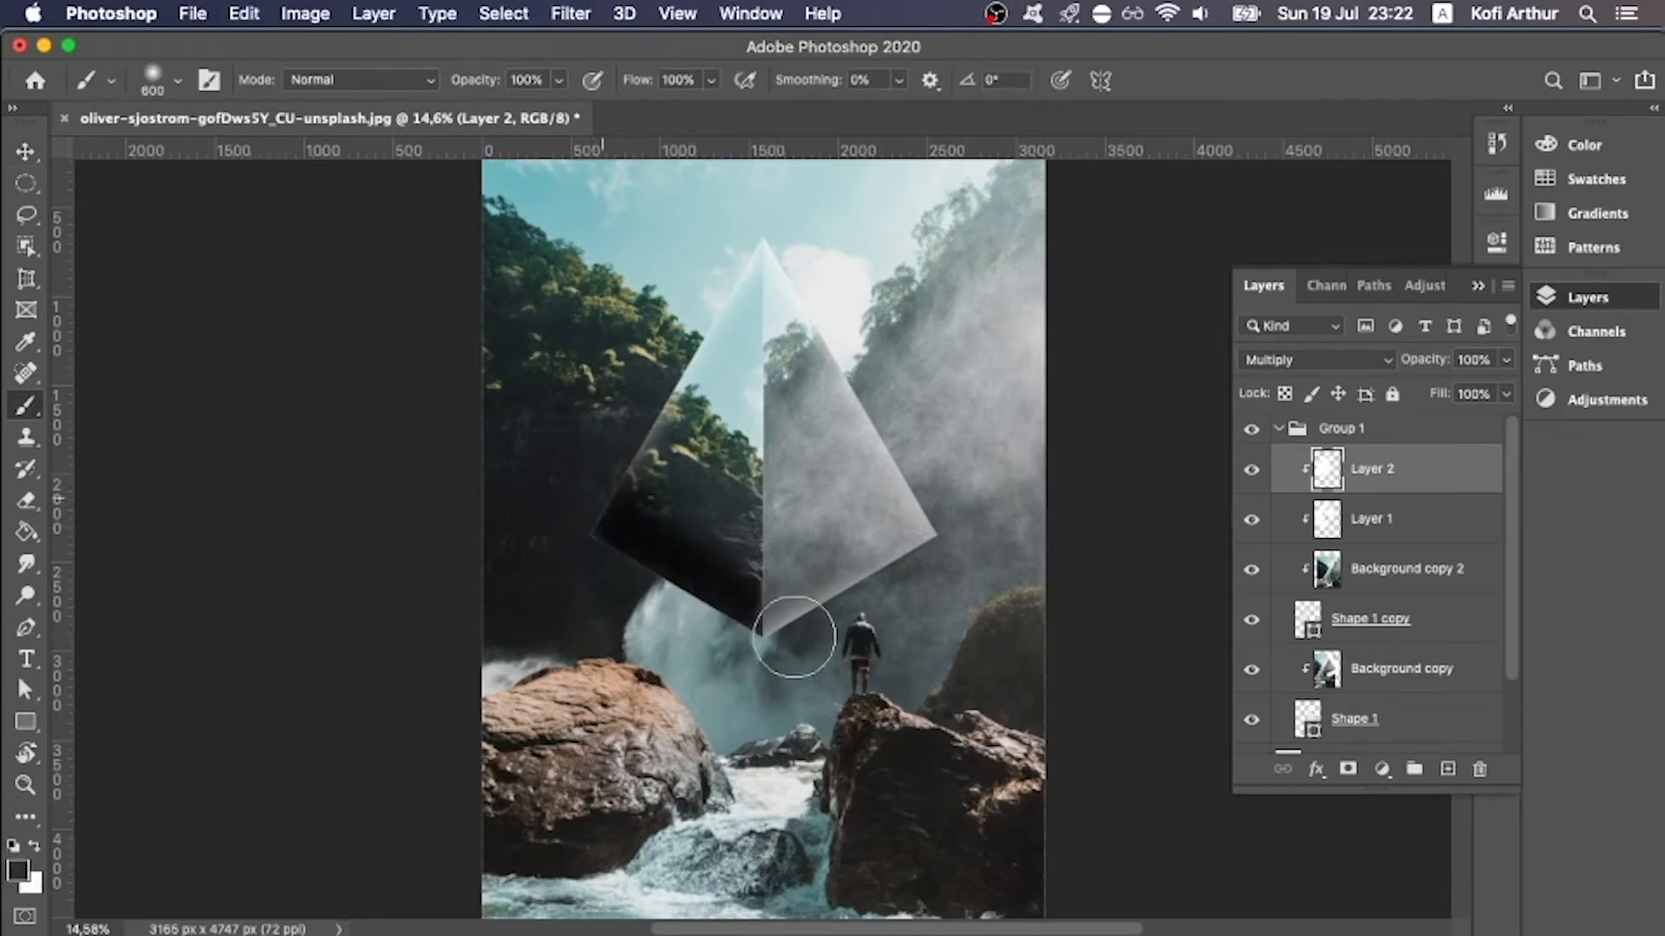
key("super+z")
left_click_drag(618, 436, 777, 645)
key("super+z")
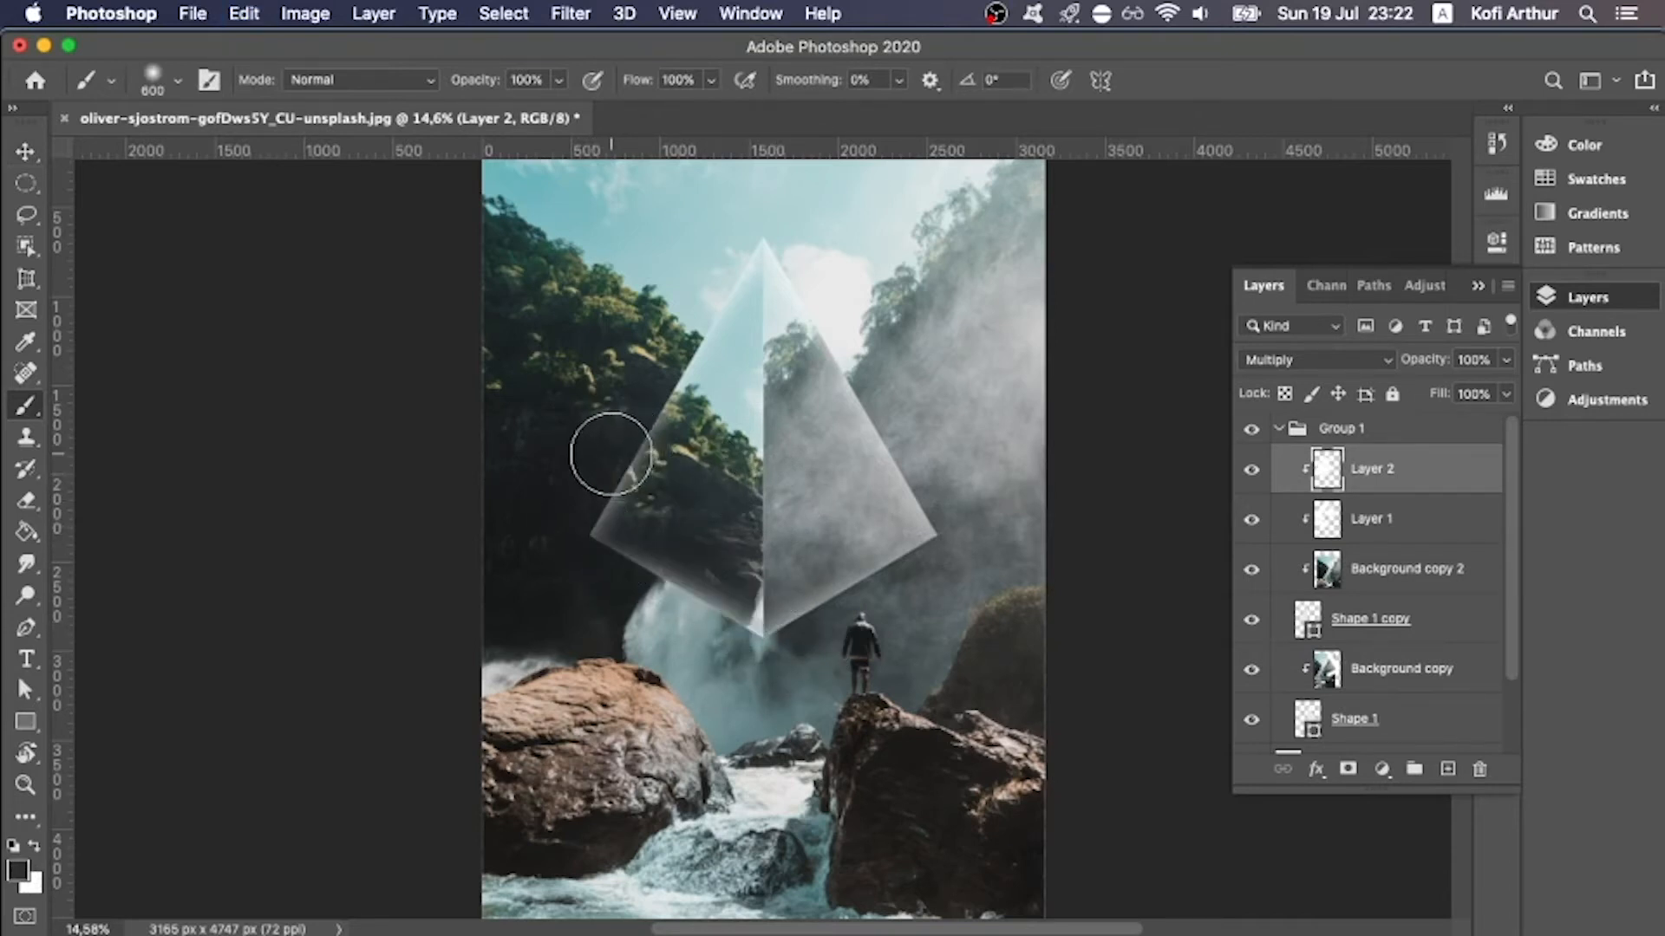
mouse_move(613, 454)
left_mouse_down()
mouse_move(823, 637)
mouse_move(676, 443)
mouse_move(664, 389)
mouse_move(868, 638)
left_mouse_up()
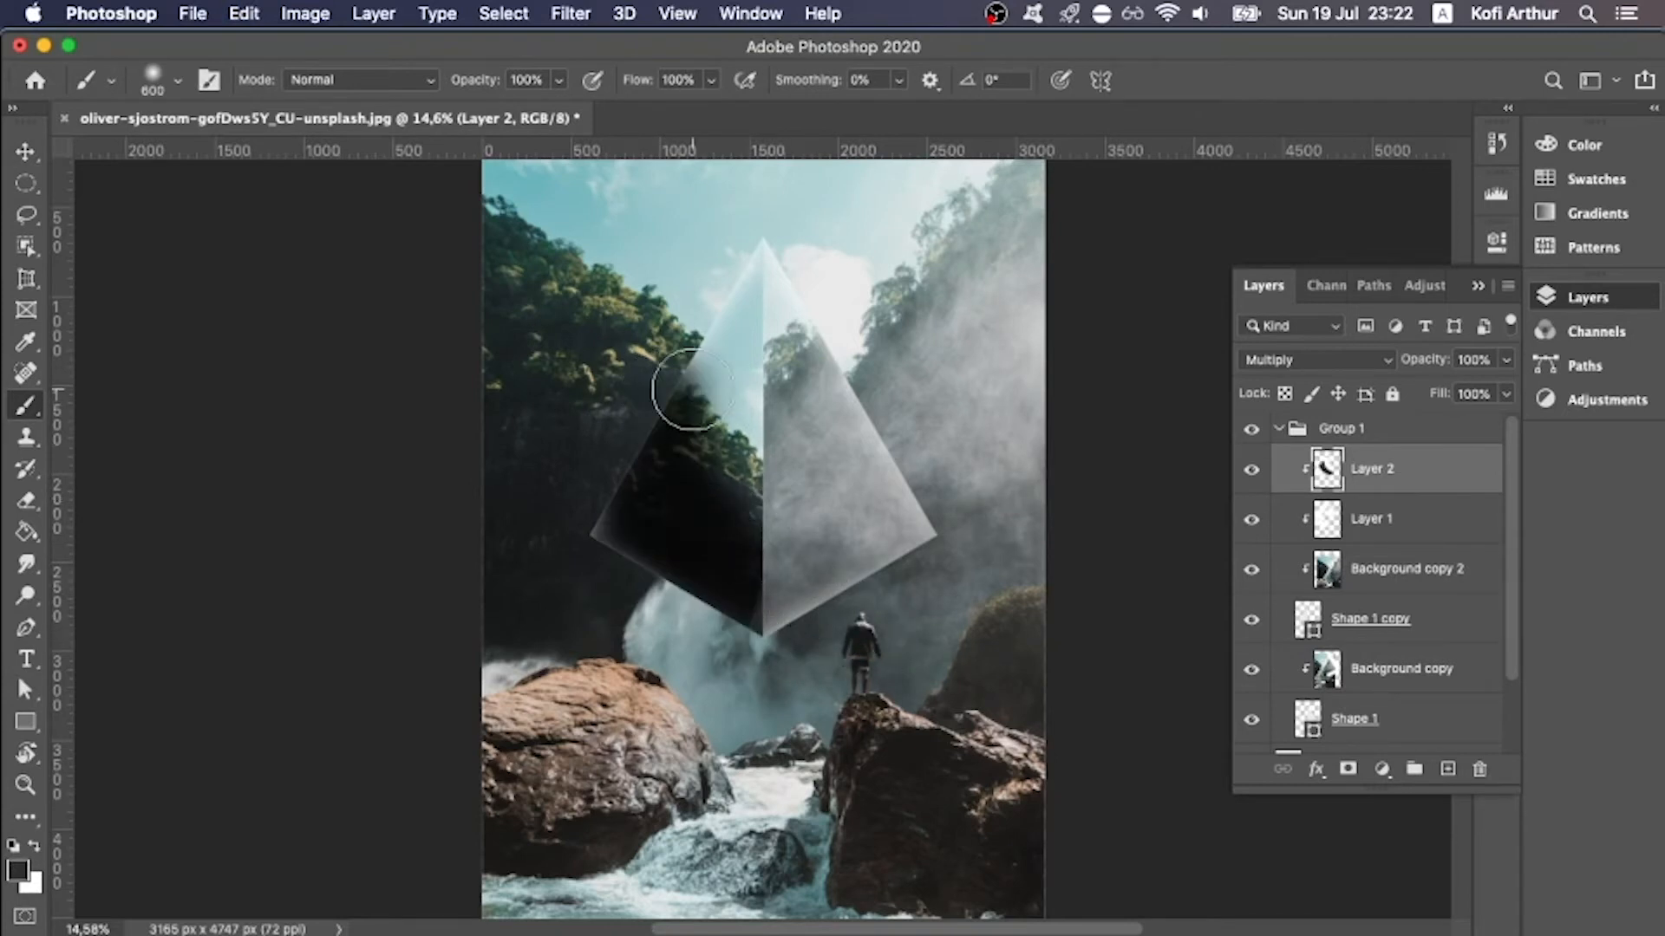
left_click_drag(656, 337, 884, 654)
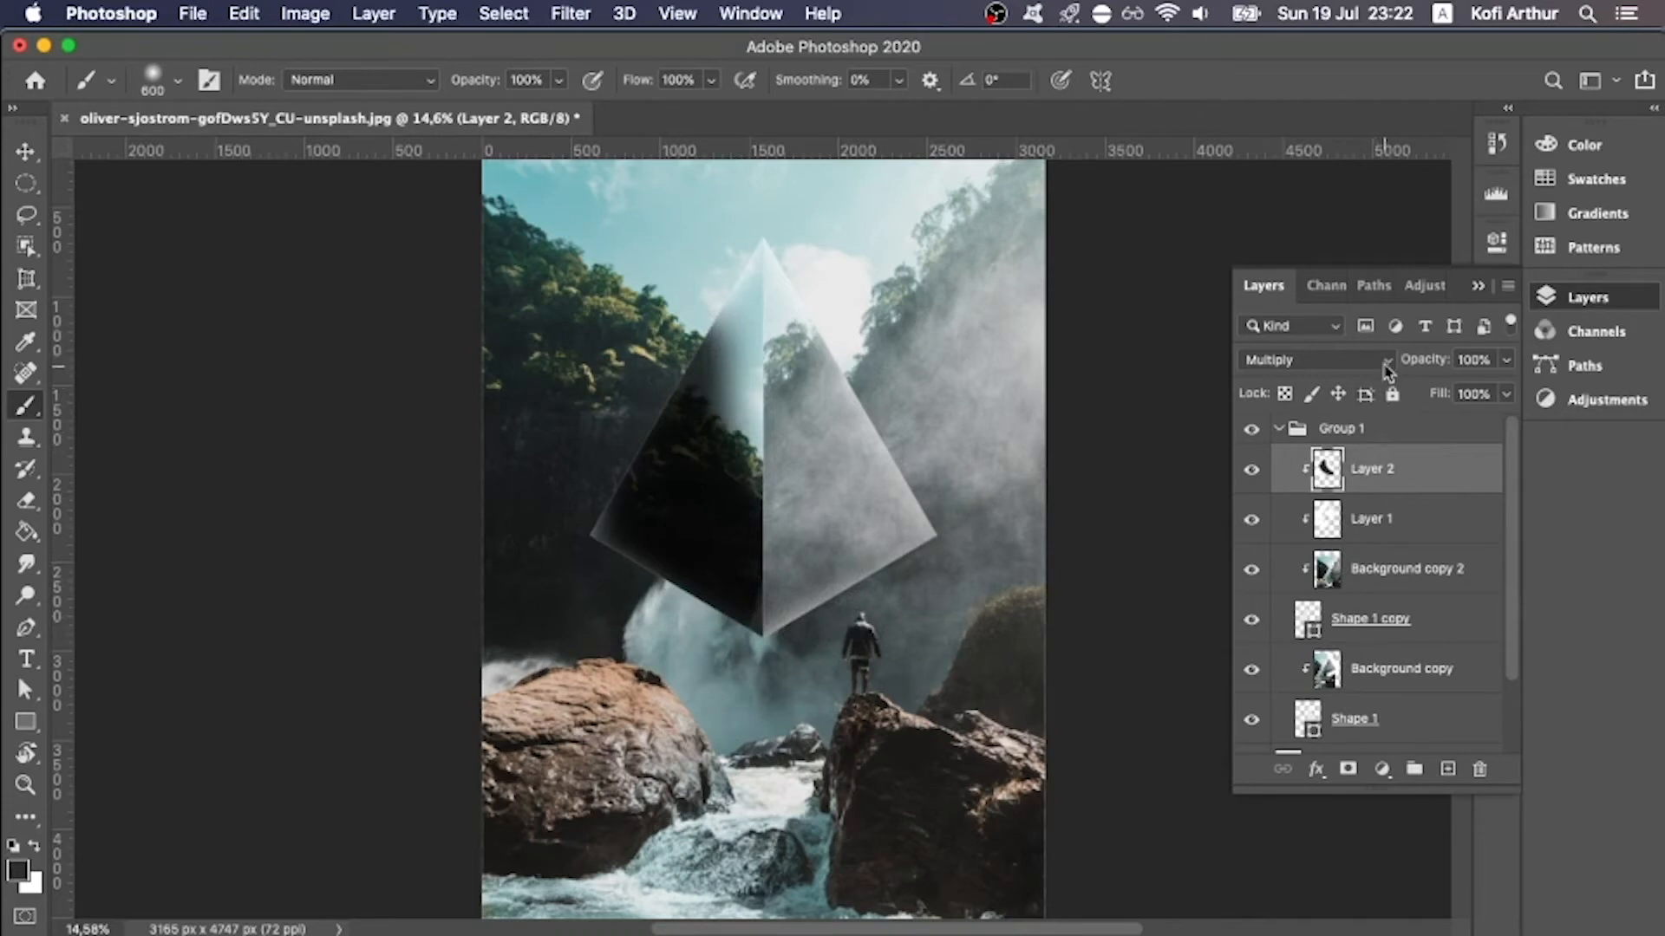
- Lower the opacity of Layer 2 to 12%
left_click(1507, 363)
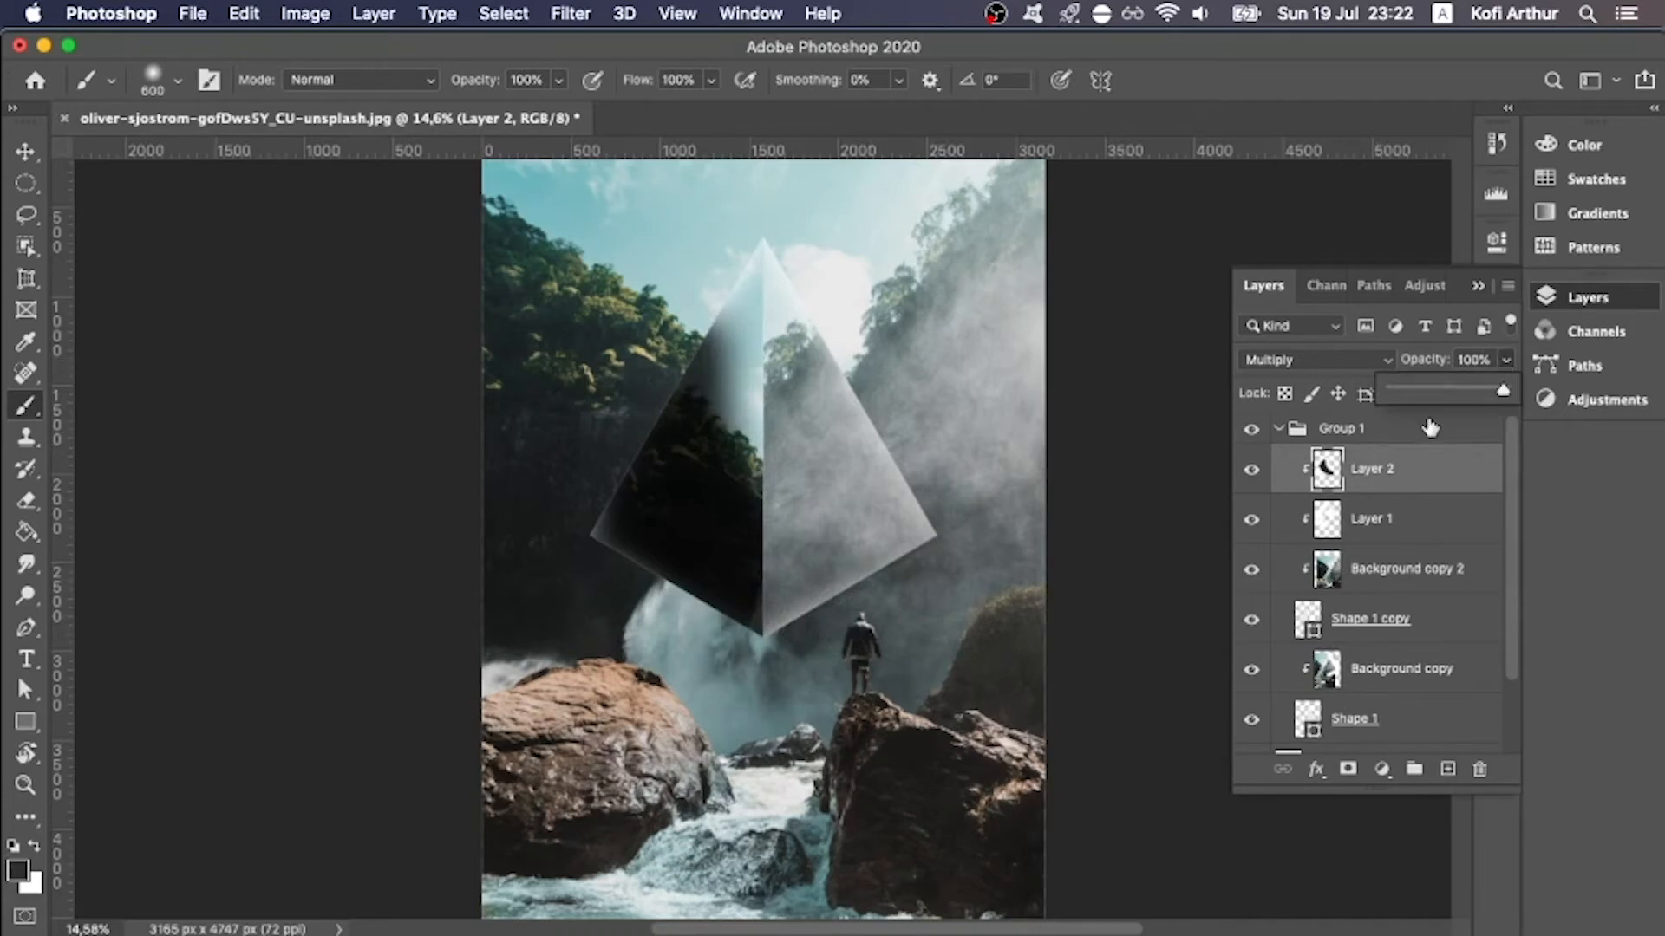
left_click(1446, 396)
left_click_drag(1446, 395, 1413, 397)
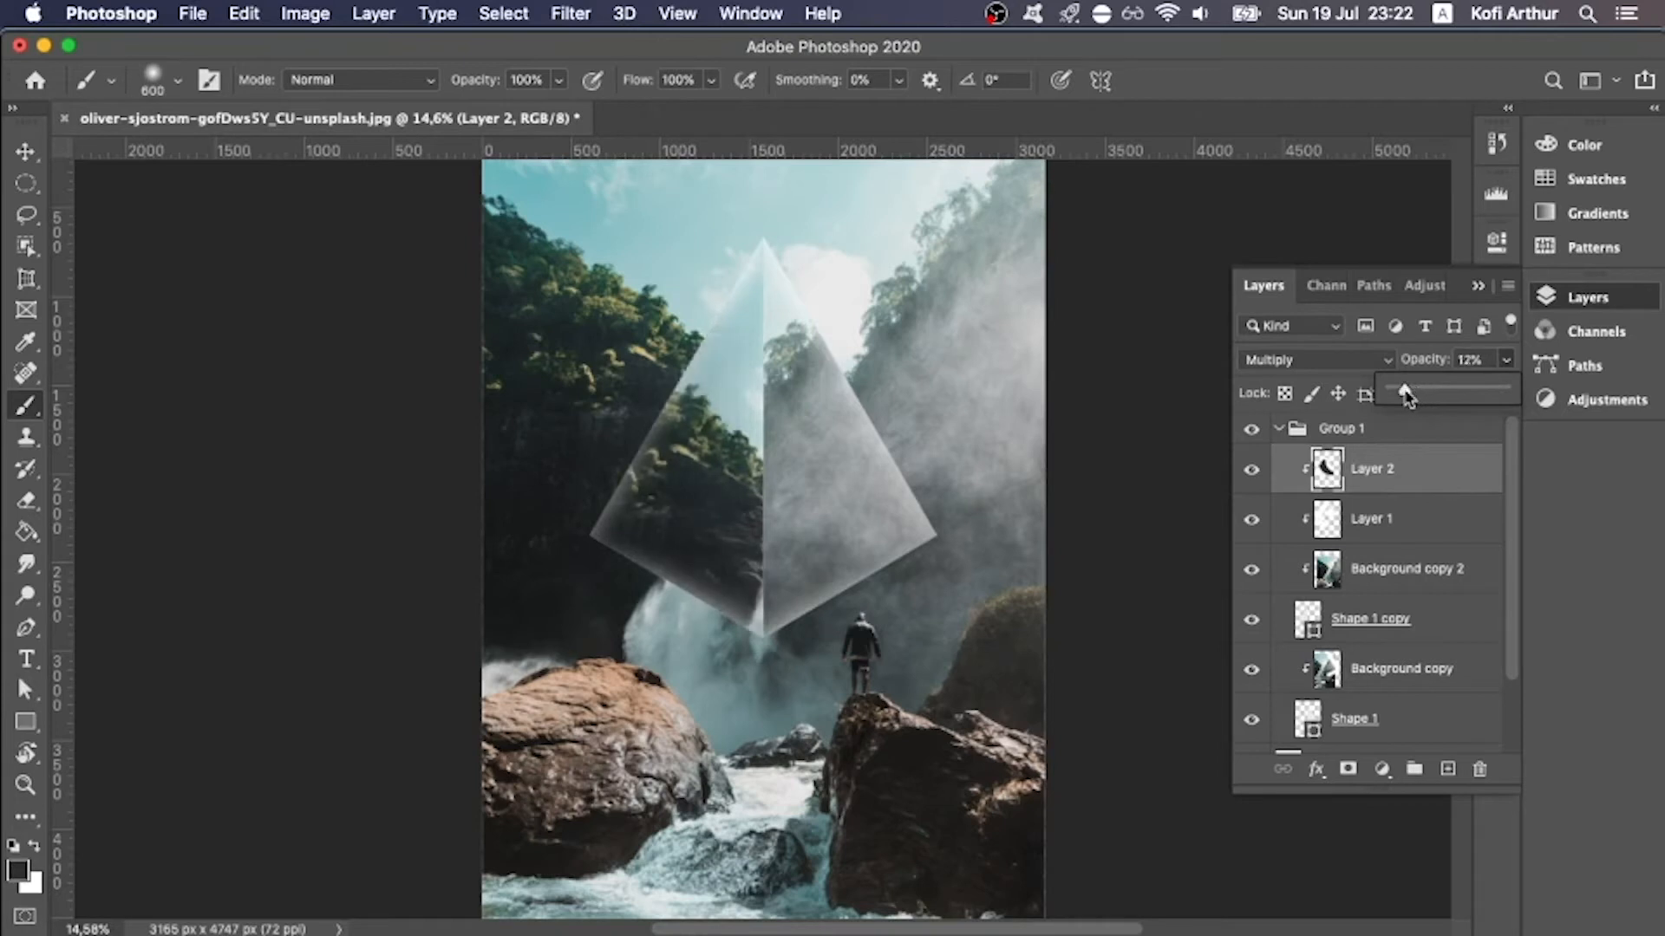
- Compare the pyramid with the Layer 2 shading hidden and shown, and view the whole composition
left_click(1340, 264)
left_click(1257, 475)
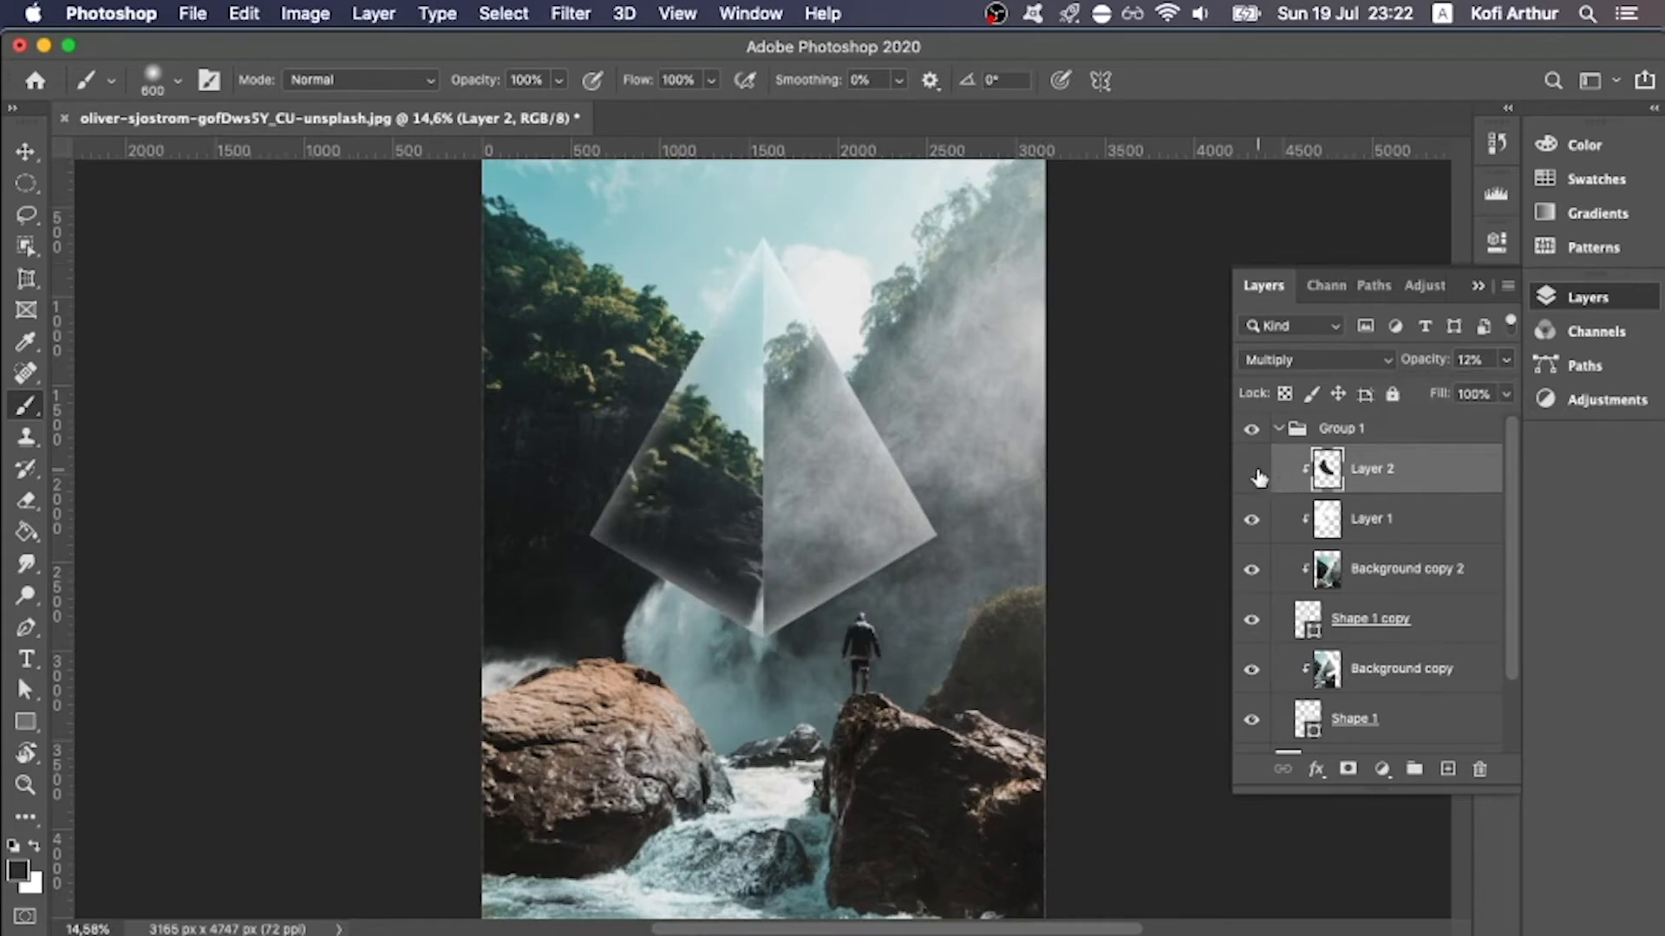
left_click(1257, 476)
left_click(1258, 476)
left_click(1257, 476)
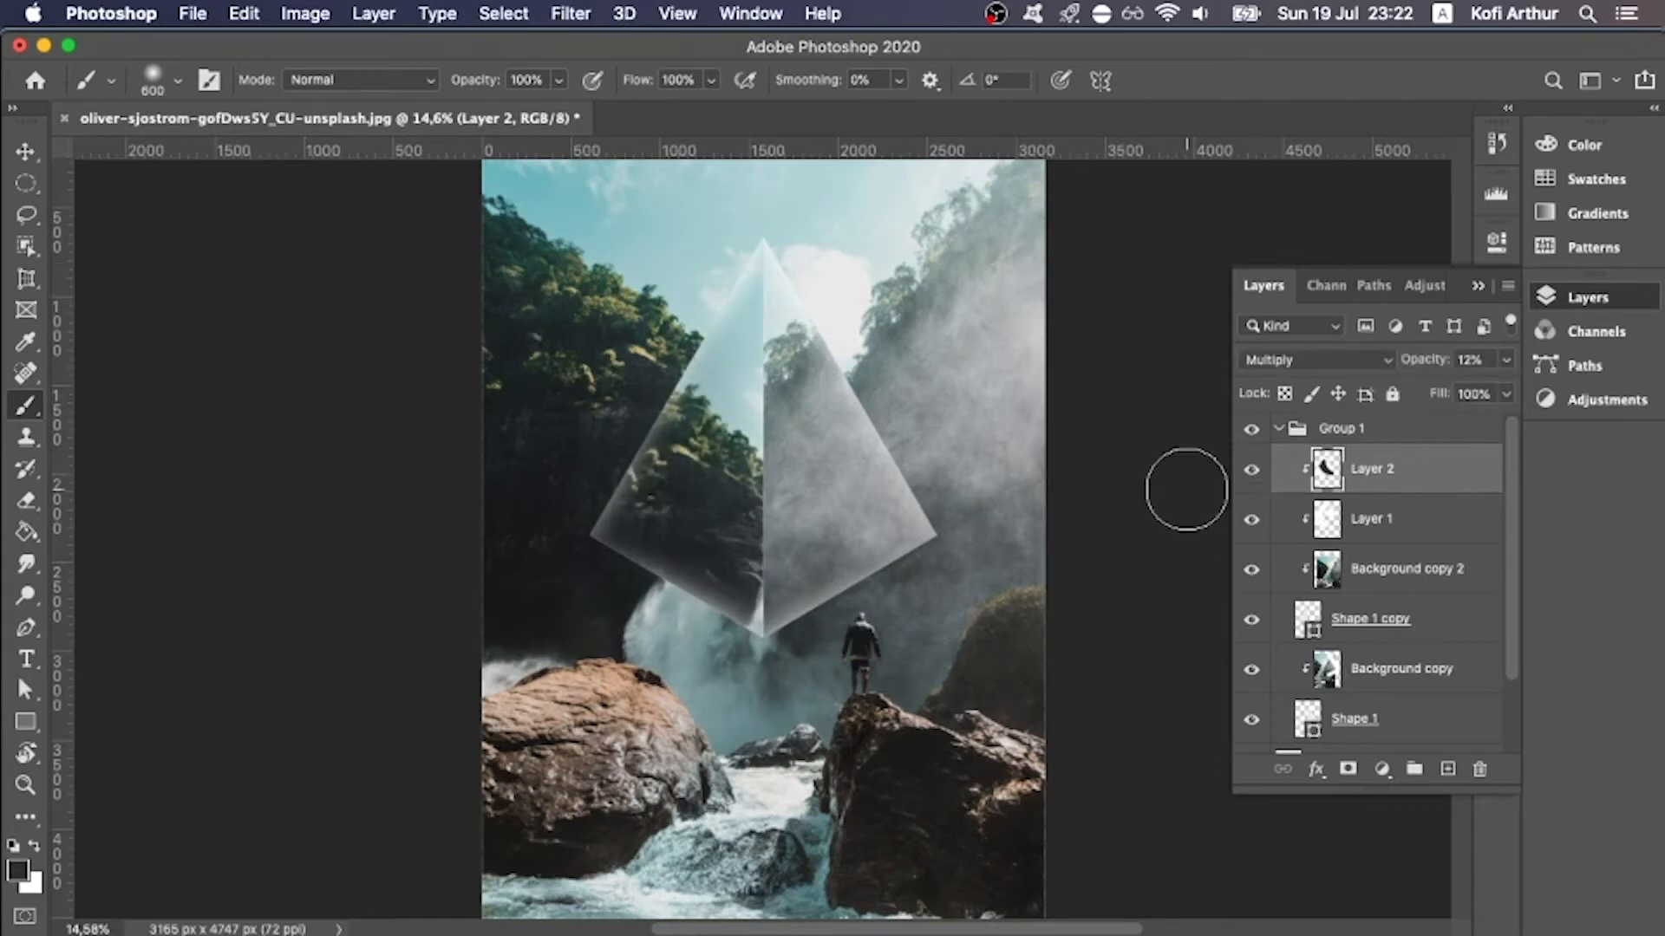
scroll(1121, 507, "down", 1)
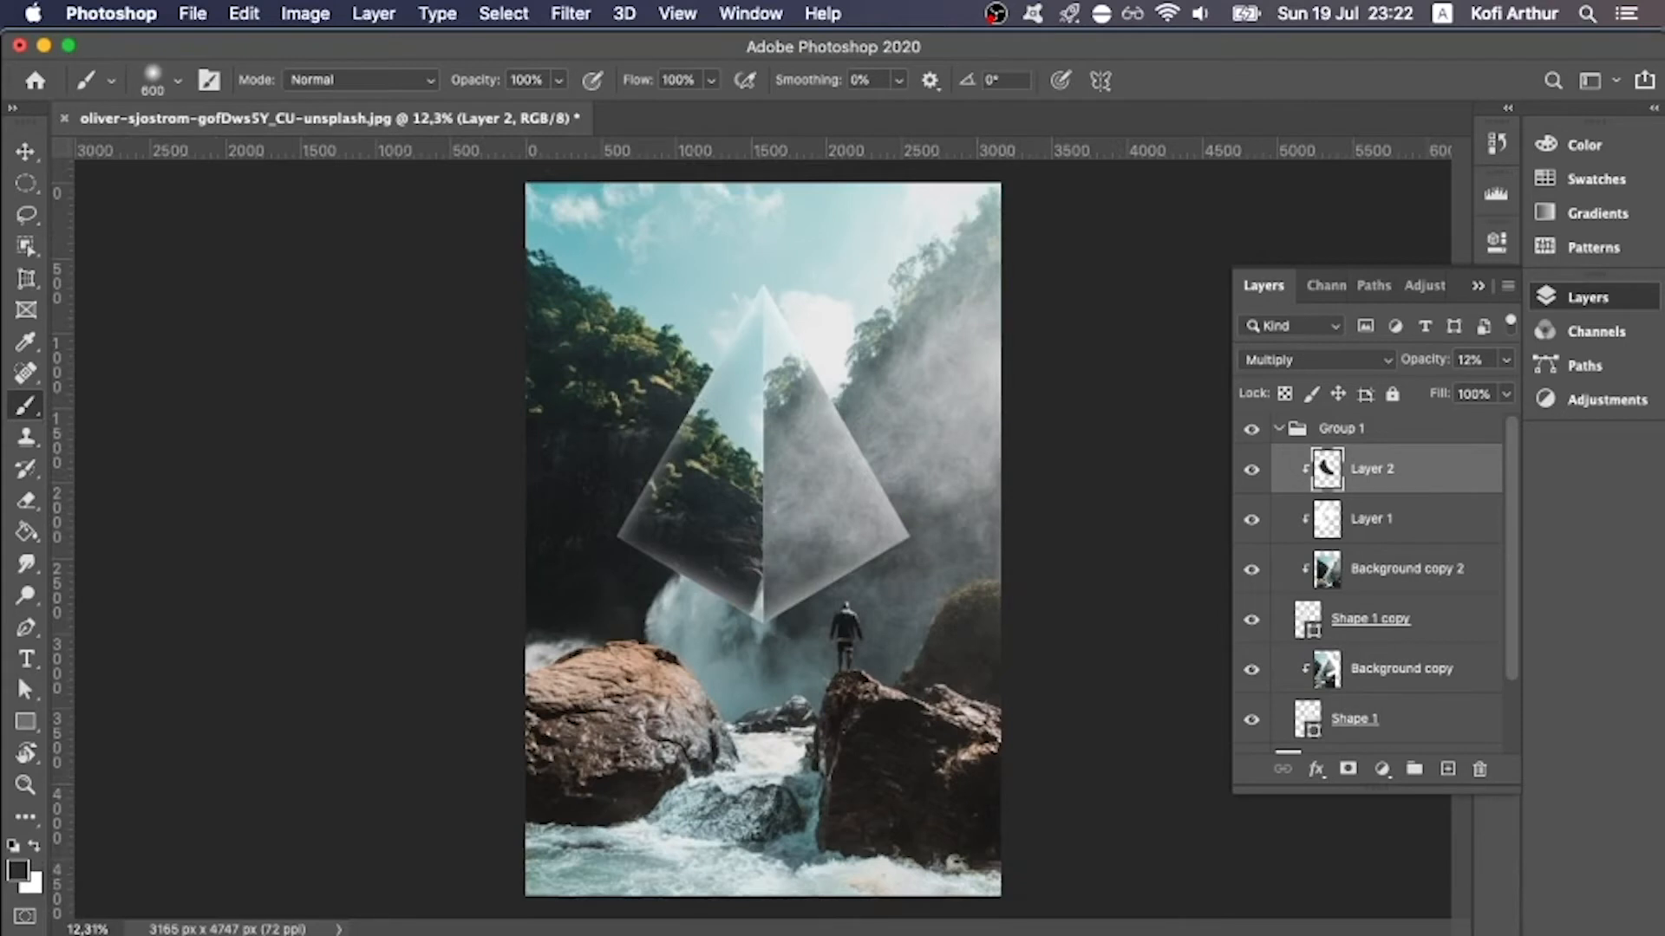
key("super+Tab")
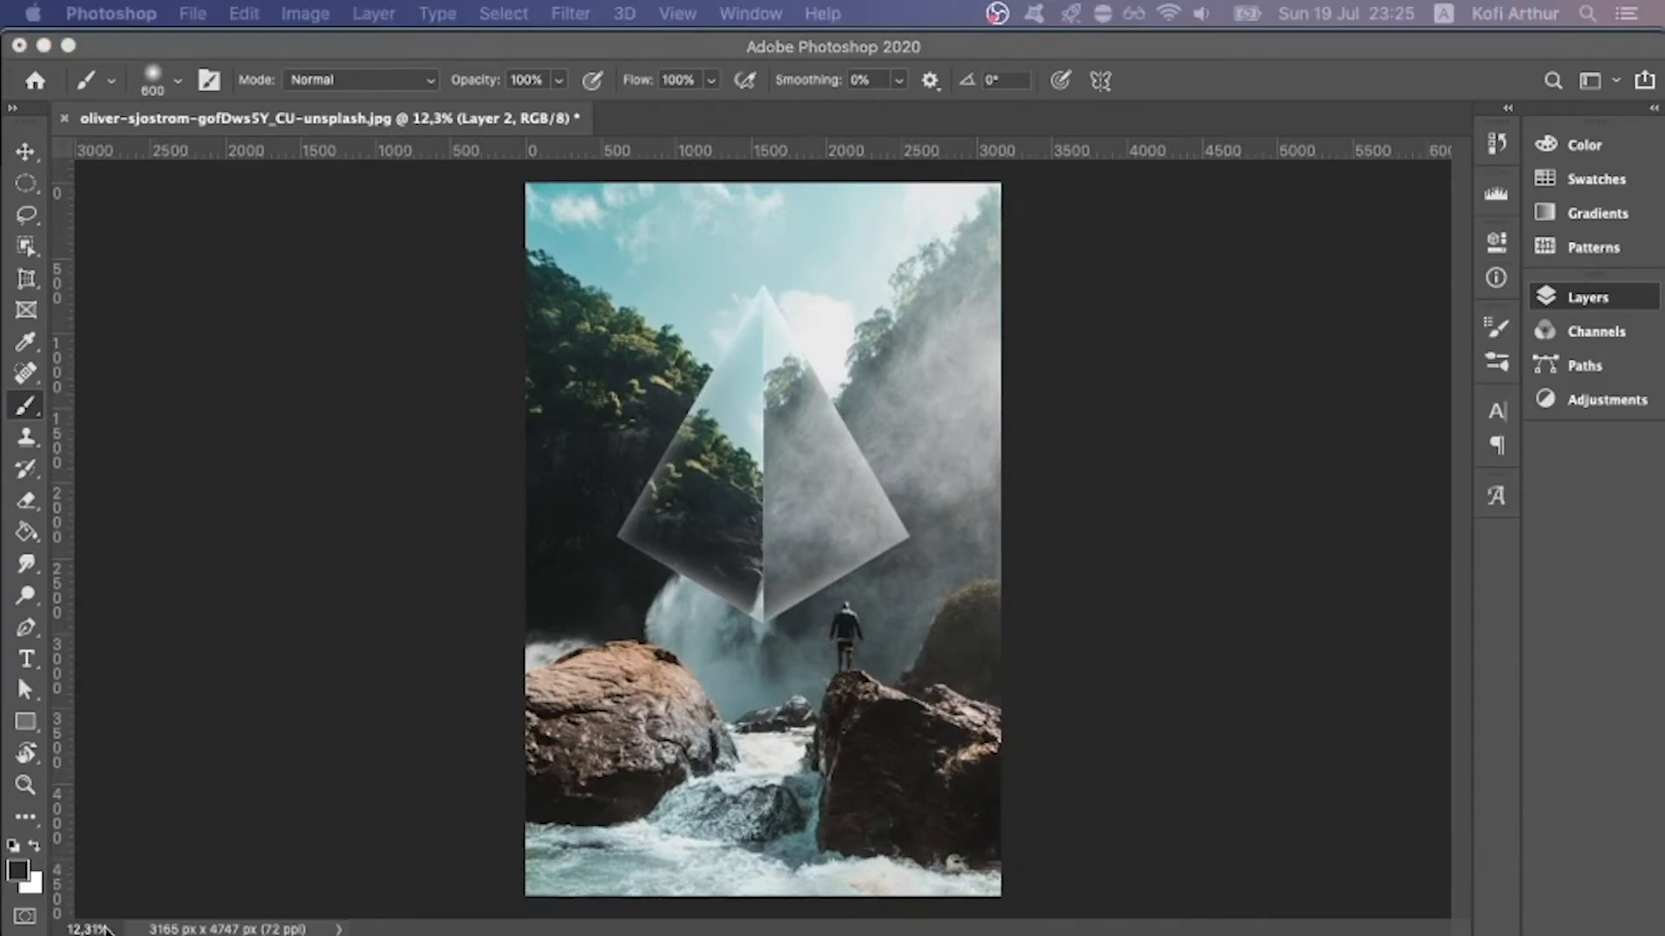
key("super+Tab")
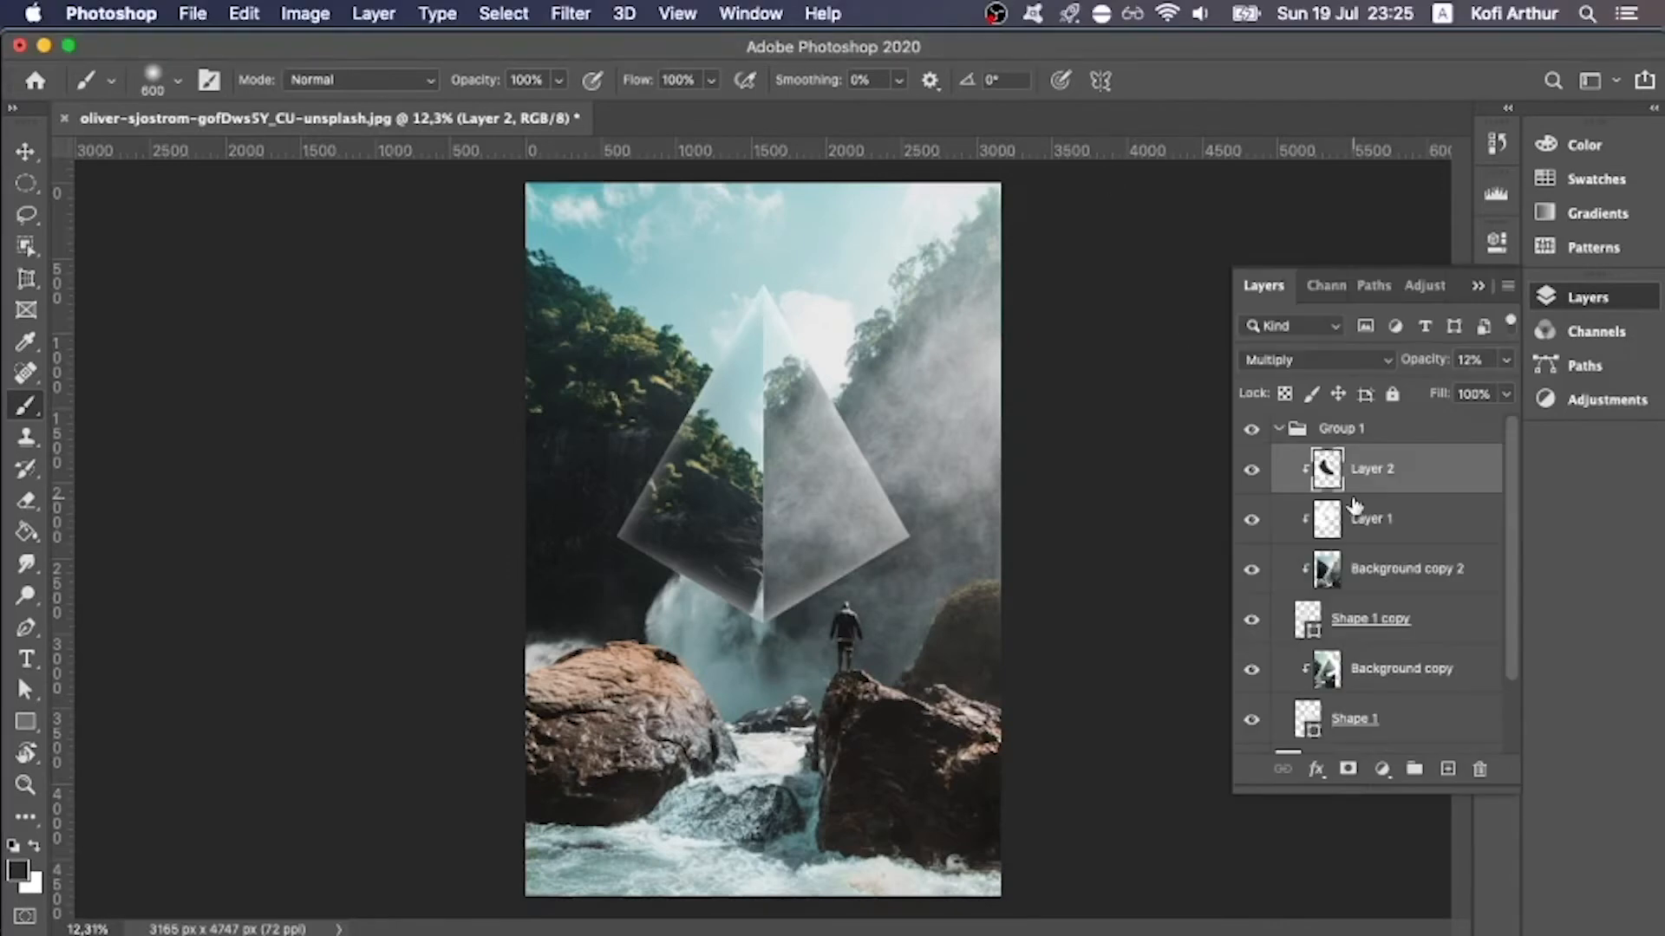
- Unlock the Background layer and move it into Group 1 beneath Shape 1, leaving the group collapsed
left_click(1279, 429)
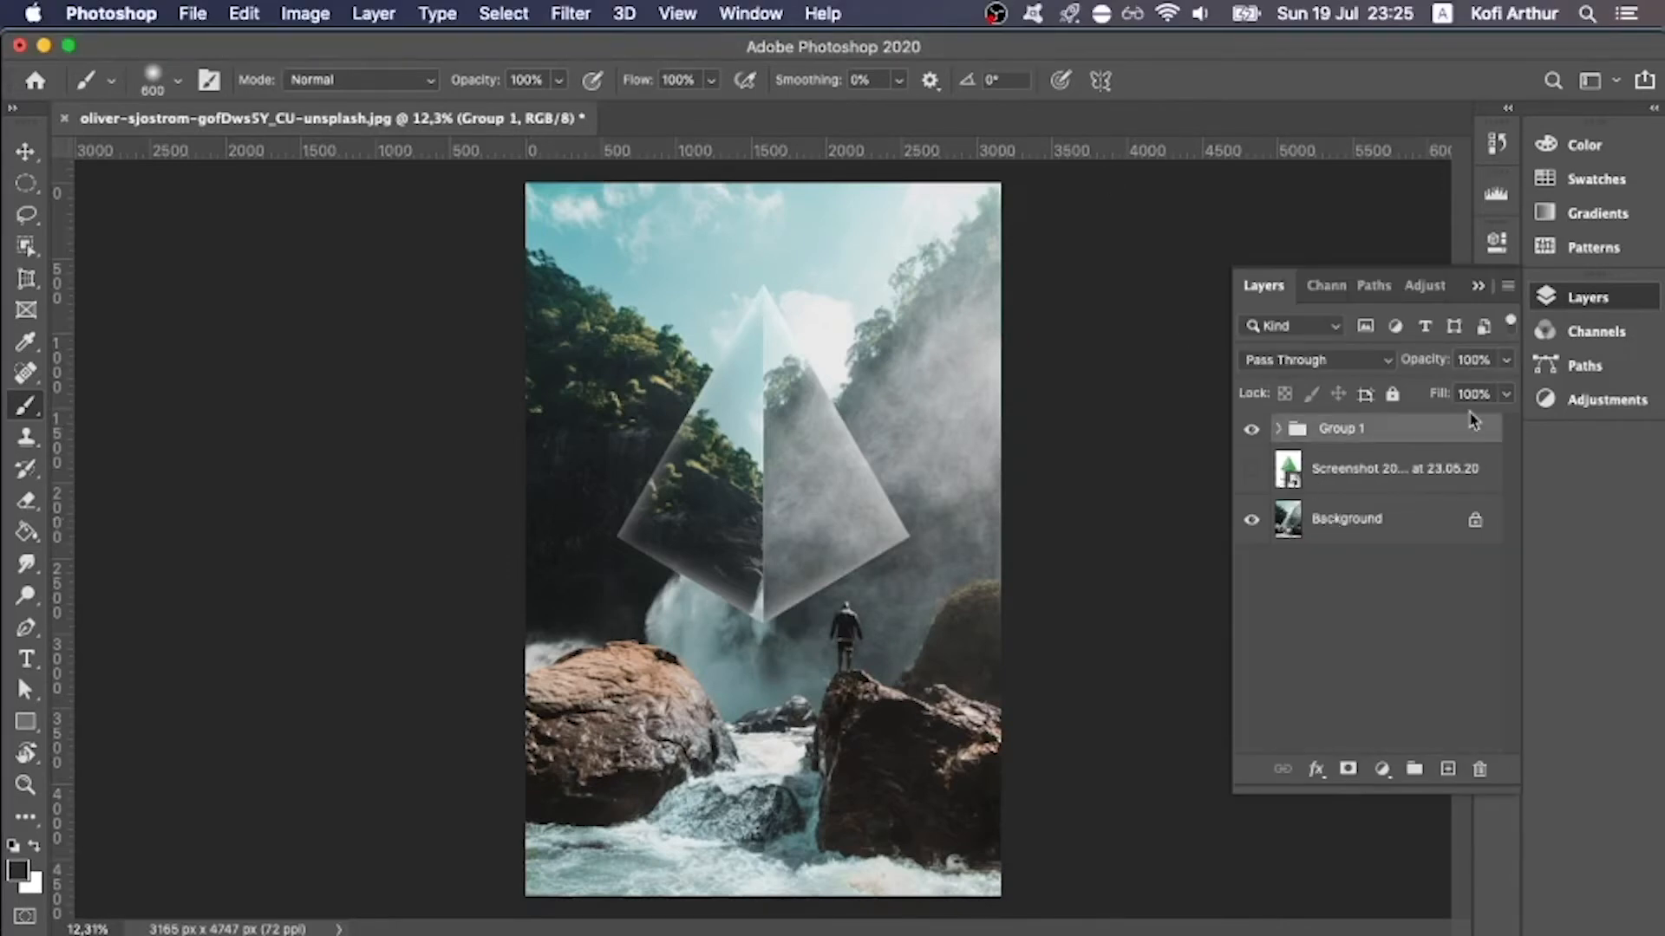
left_click(1470, 522)
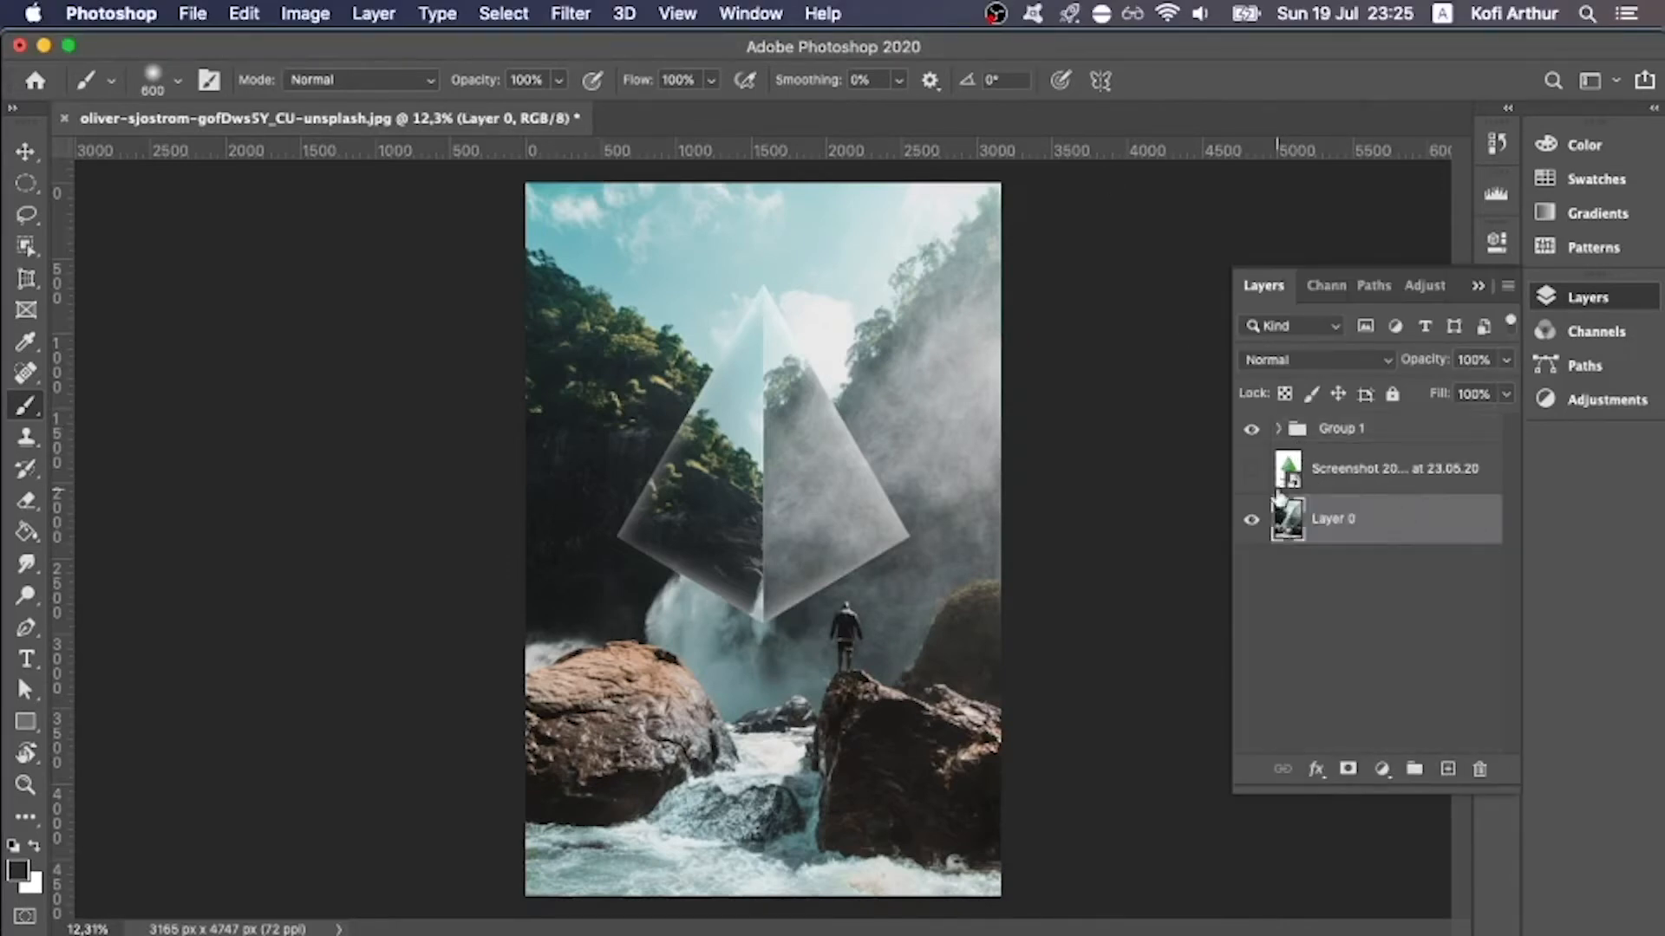
left_click(1251, 522)
left_click(1249, 521)
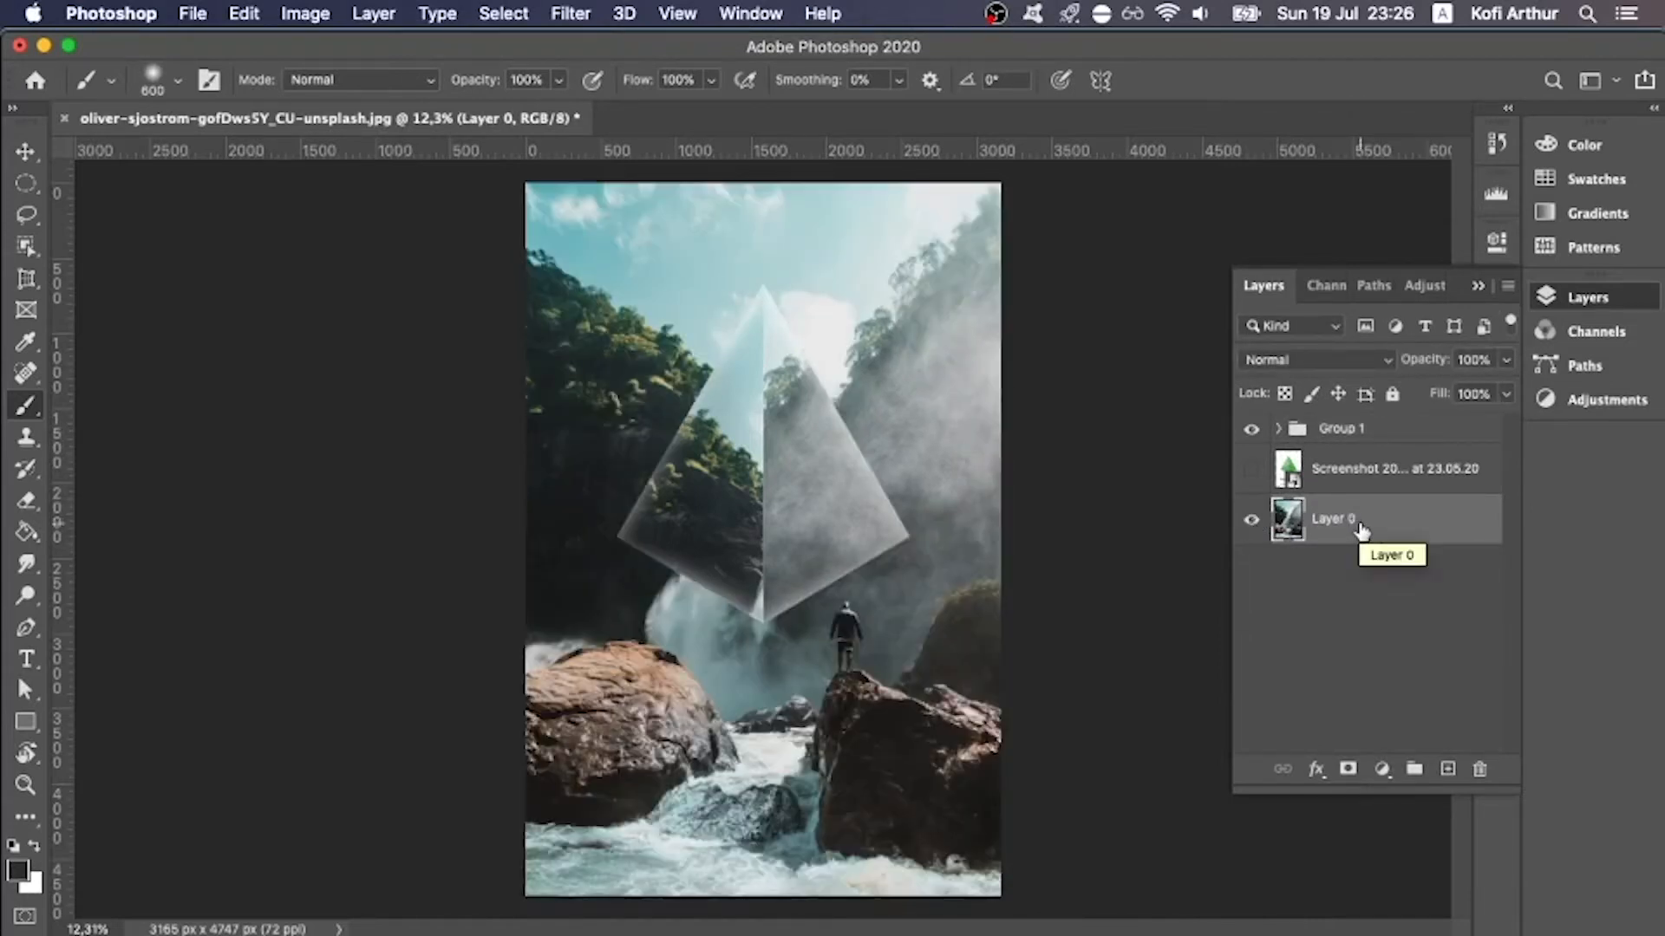
left_click_drag(1362, 529, 1404, 705)
left_click(1287, 431)
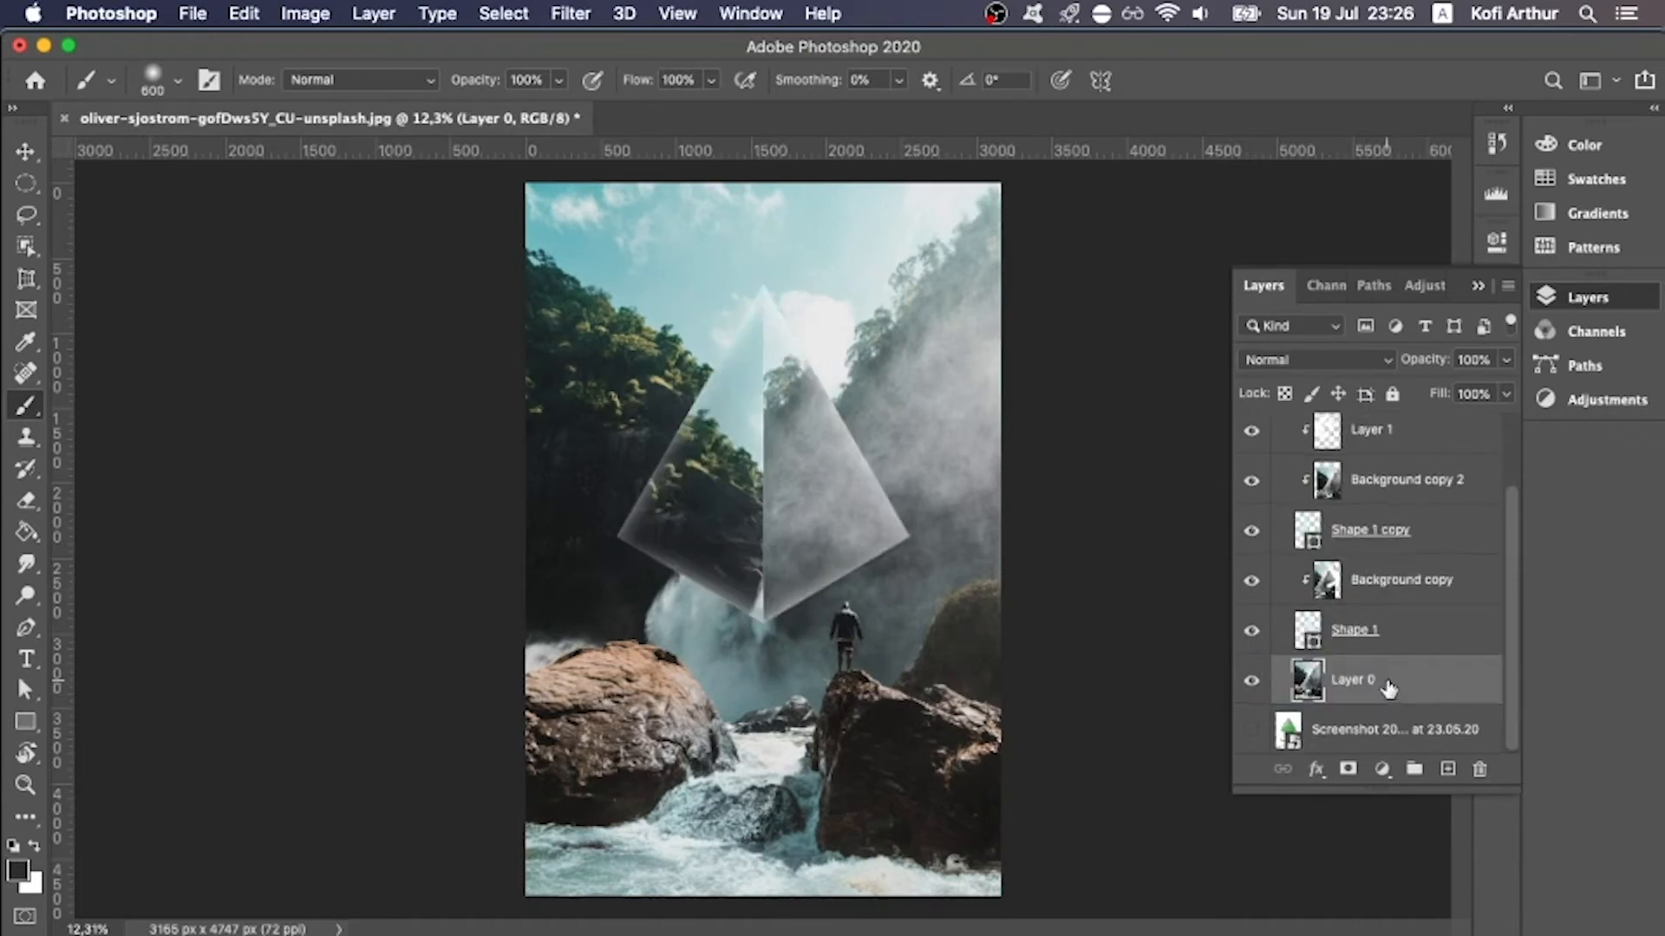
key("super+g")
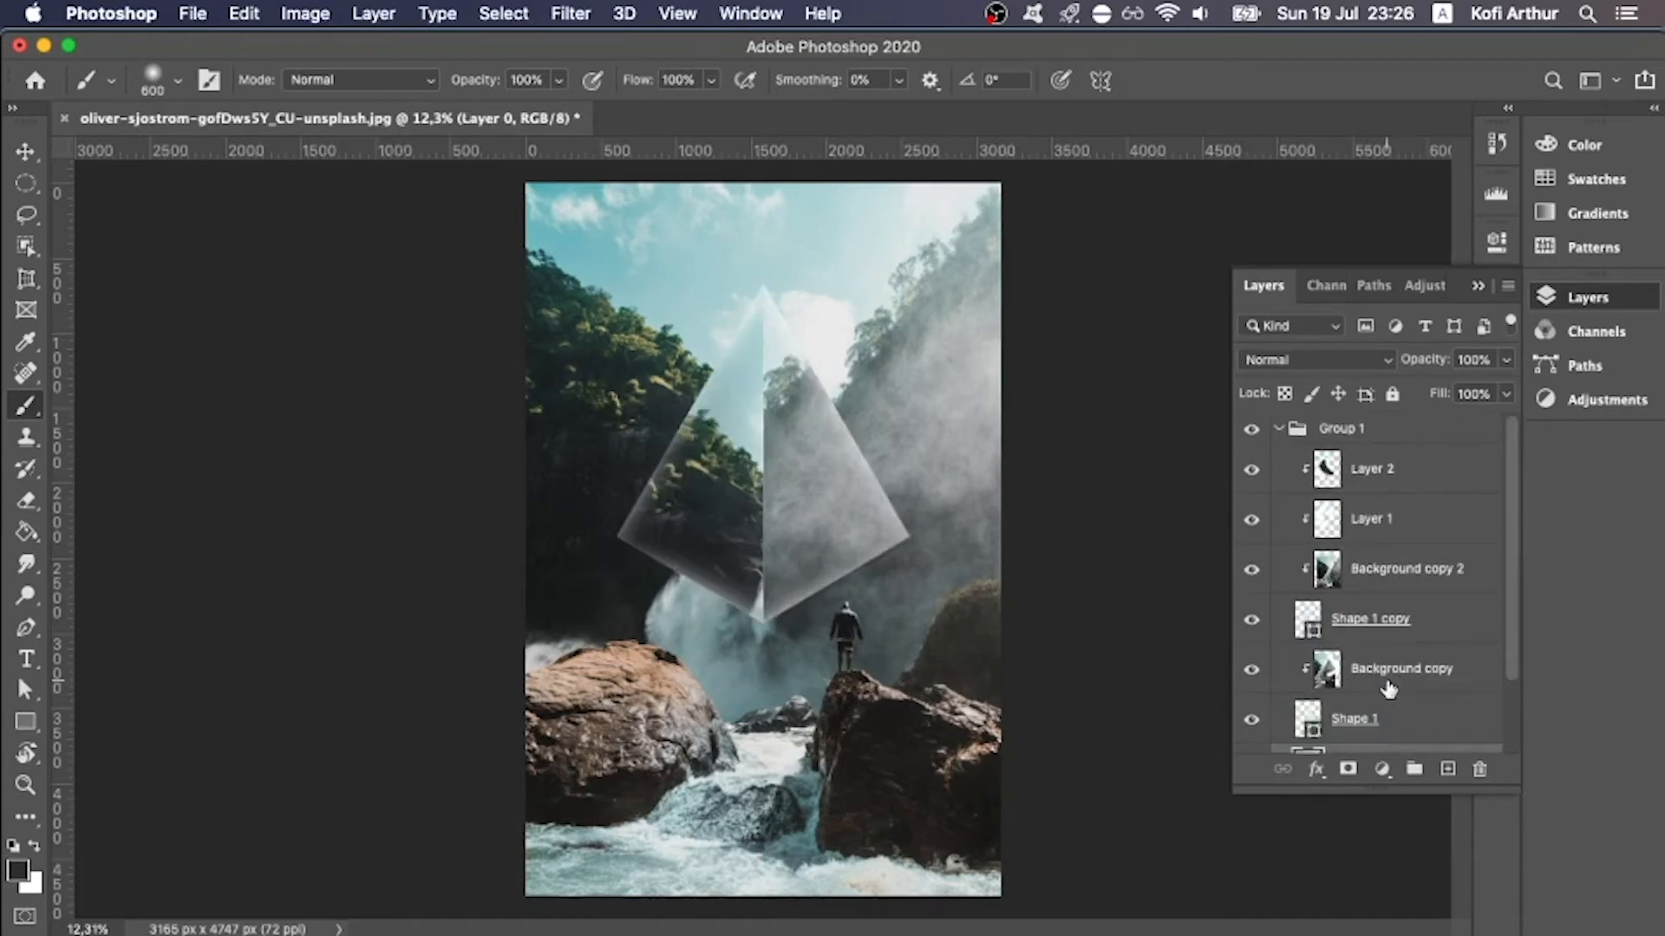
left_click(1277, 429)
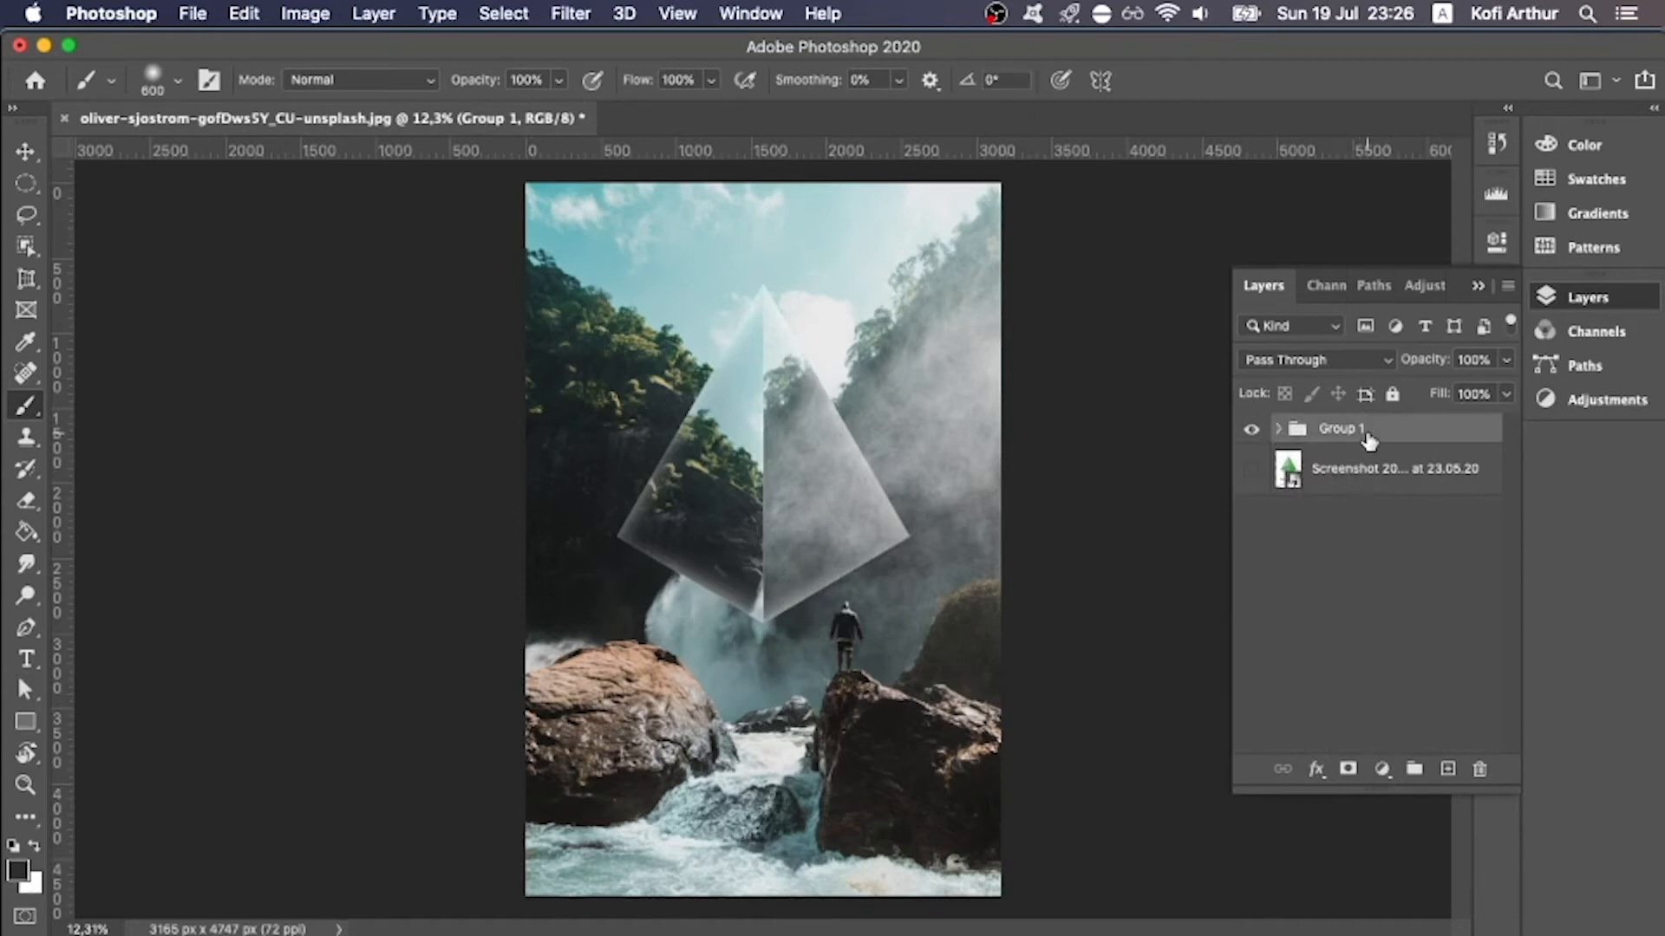
- Duplicate Group 1 and merge the copy into a single layer
key("super+j")
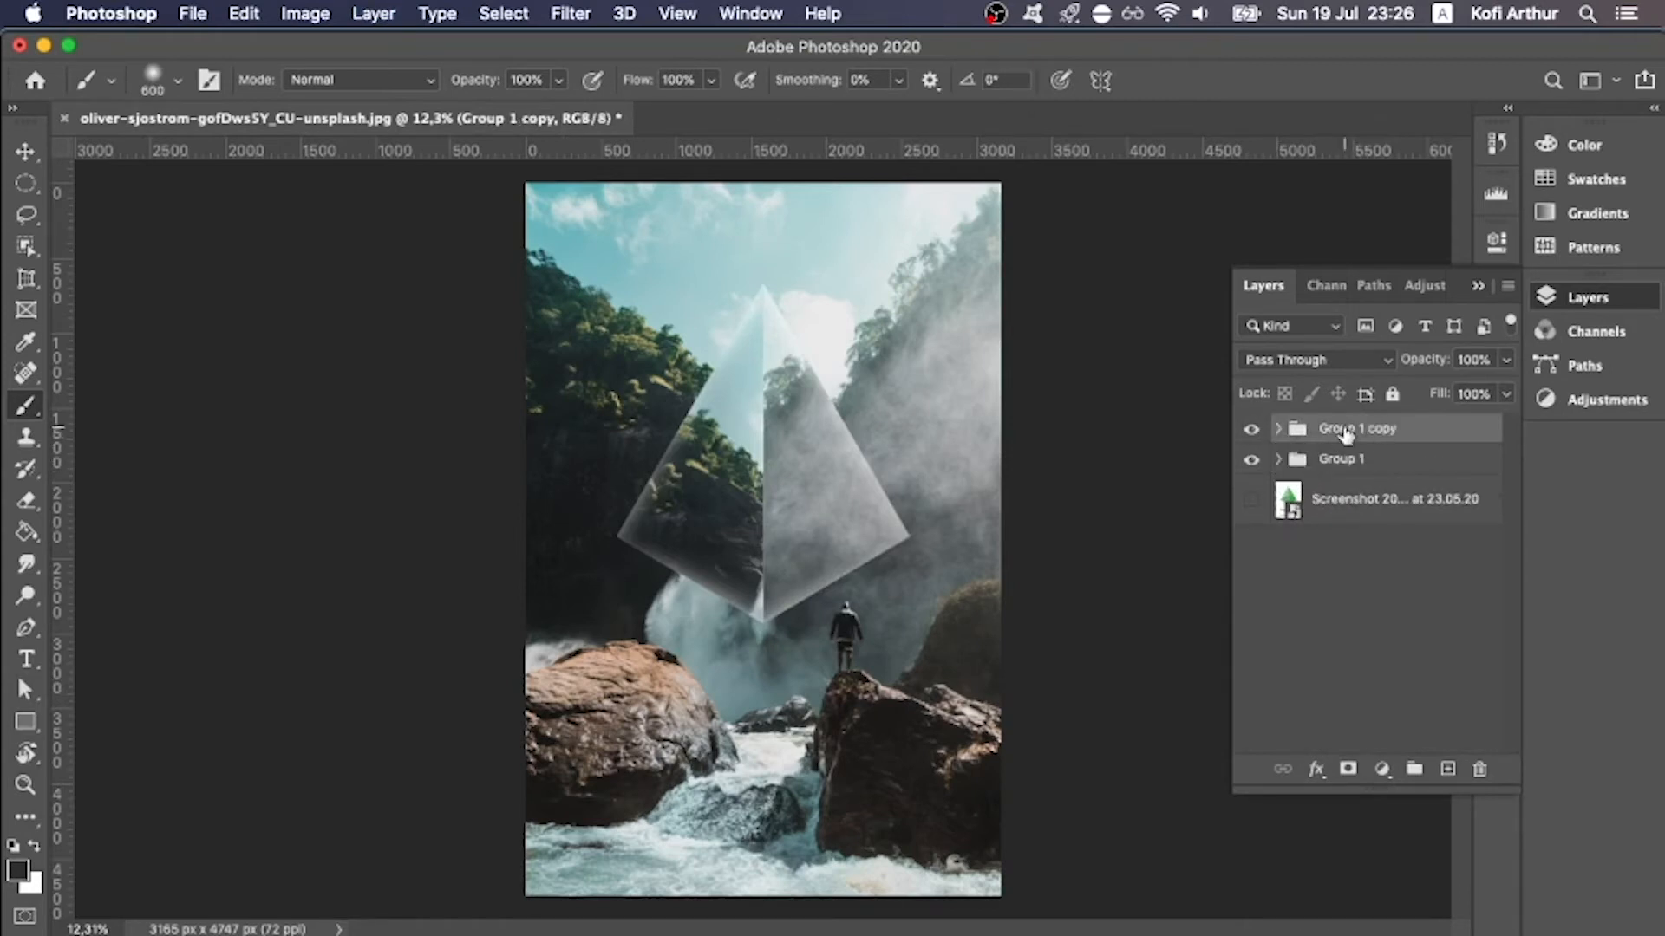
right_click(1348, 430)
scroll(1405, 555, "down", 6)
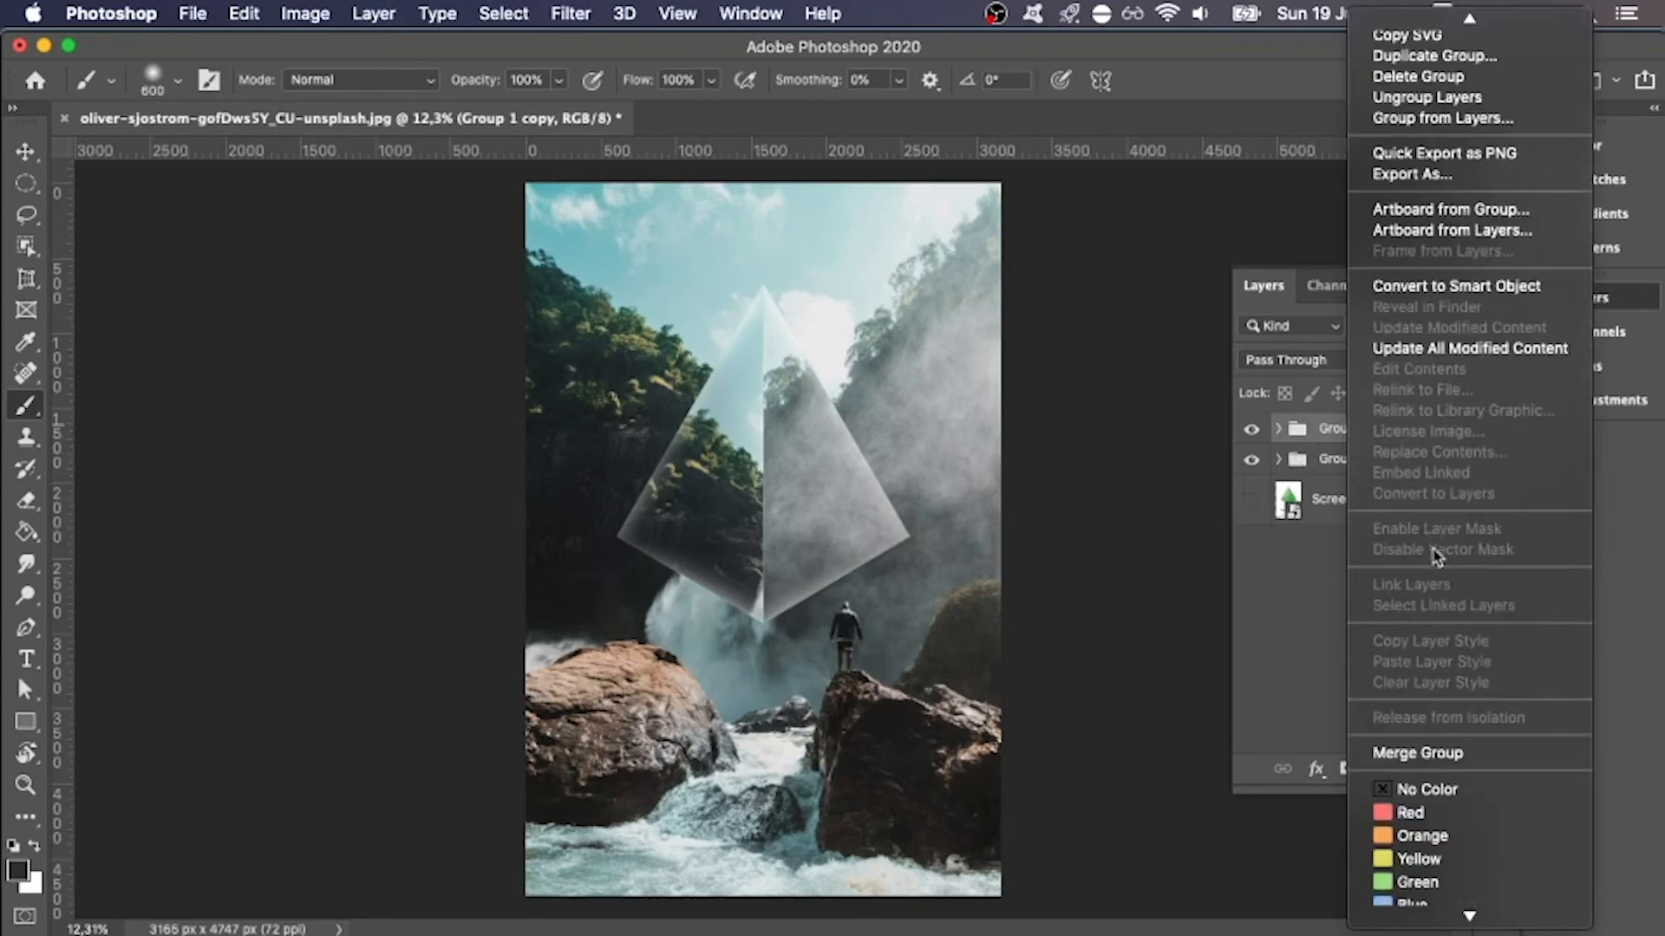
left_click(1460, 714)
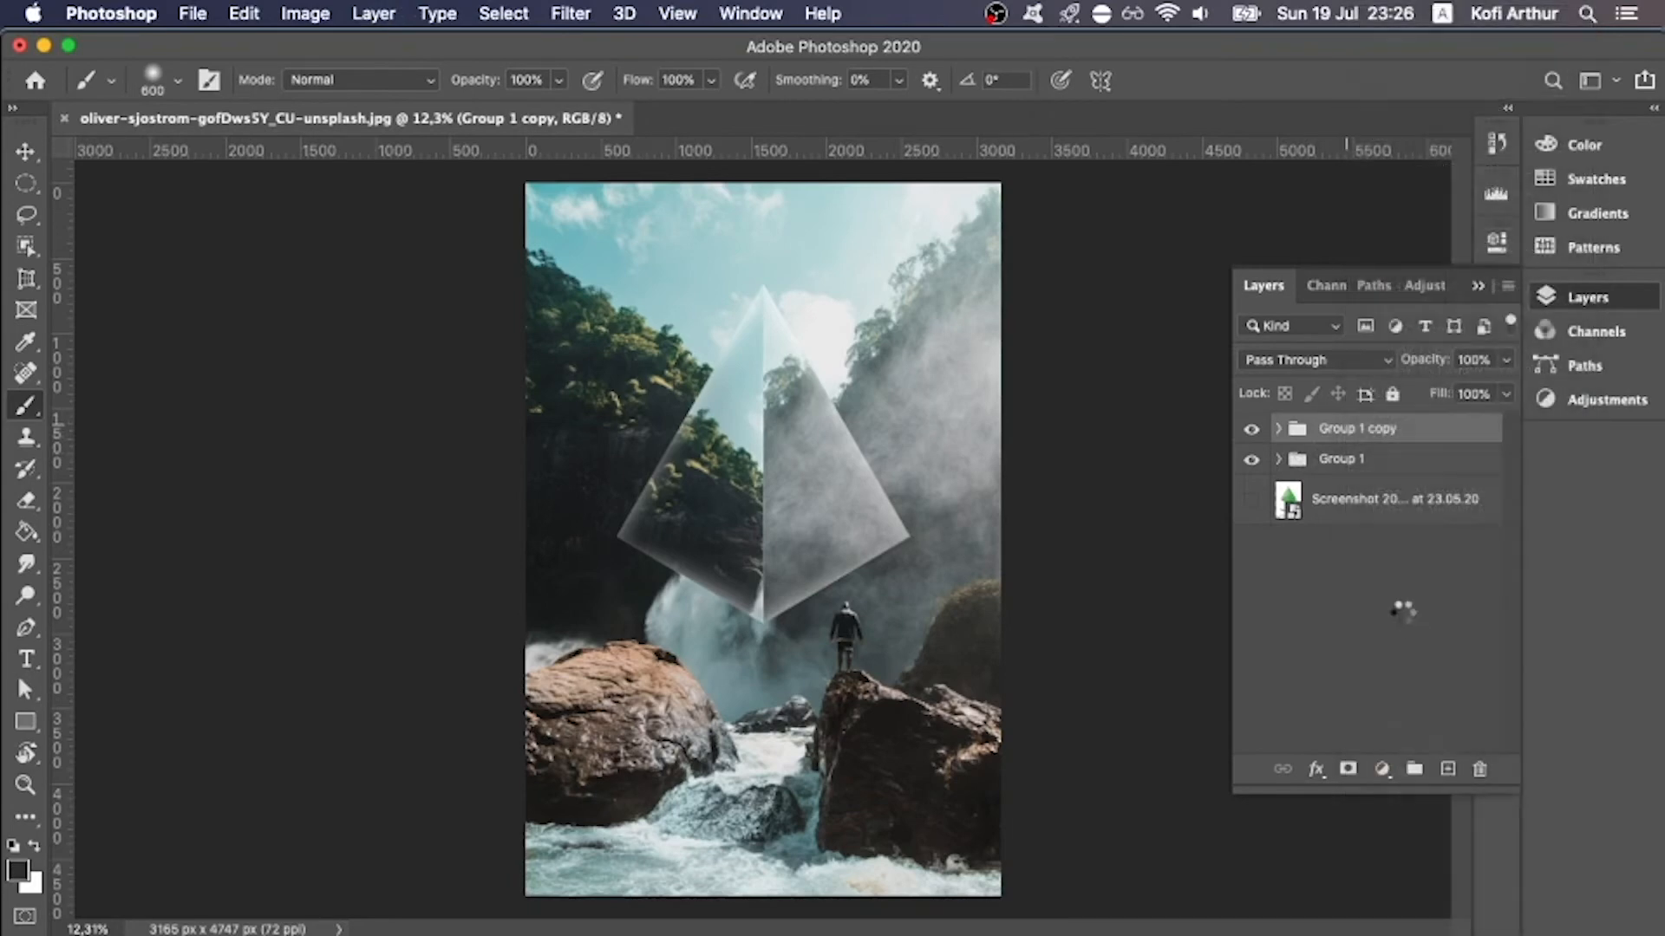
- Open the Camera Raw Filter on the merged Group 1 copy layer and expand its Basic adjustments
left_click(685, 12)
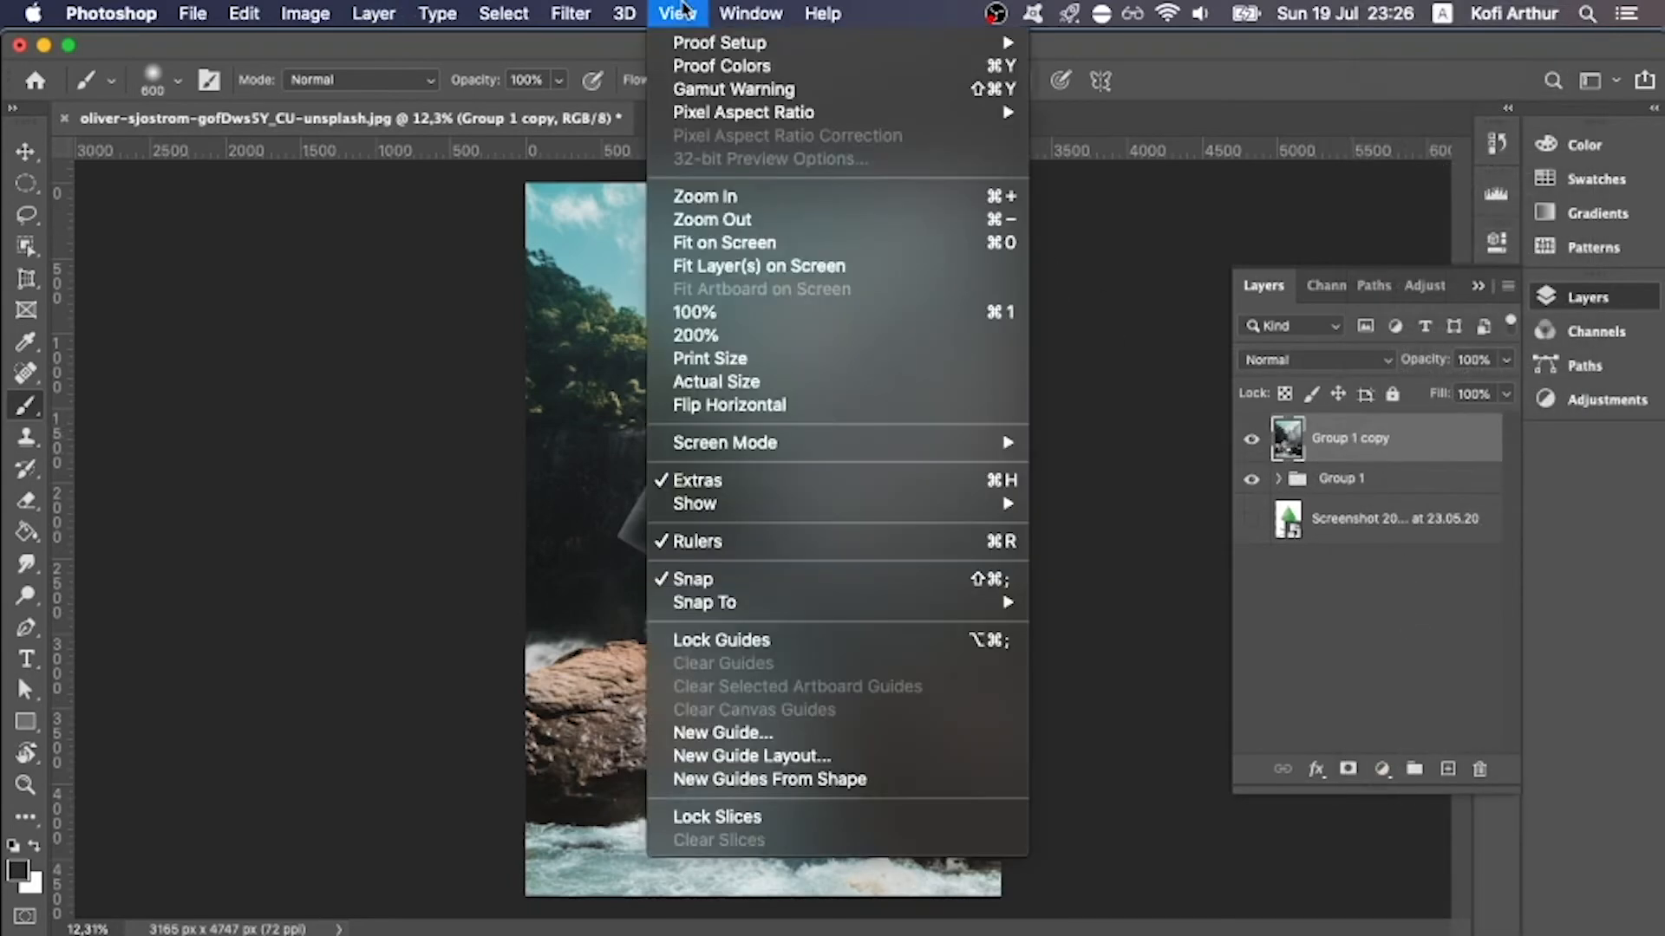
mouse_move(572, 12)
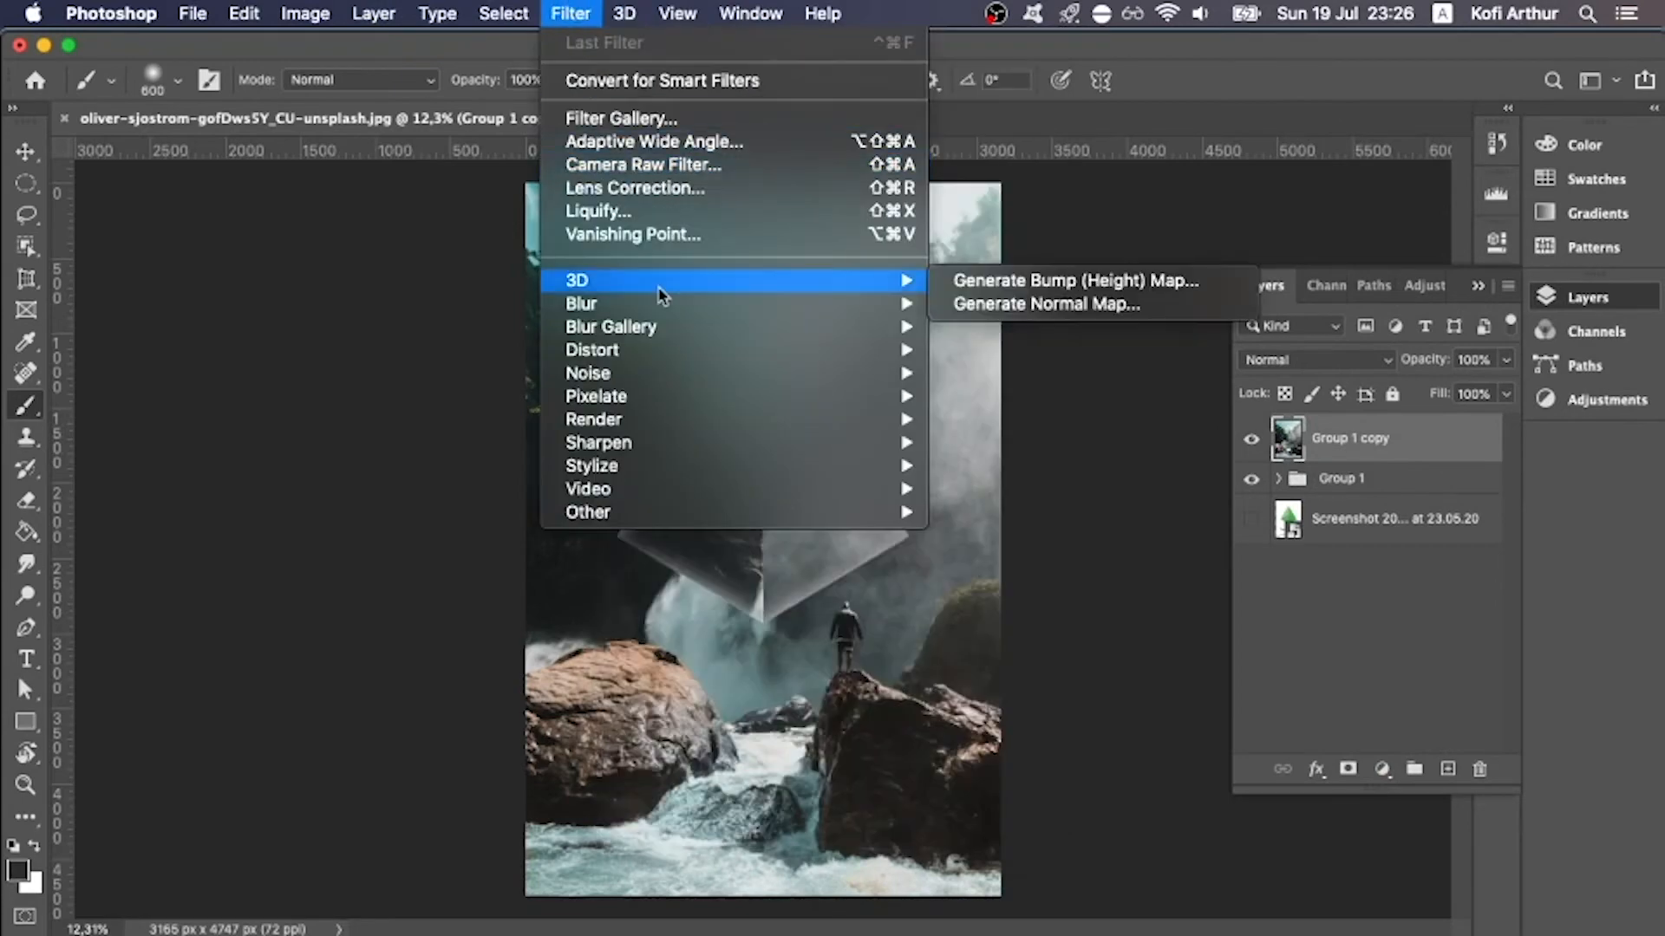
left_click(679, 166)
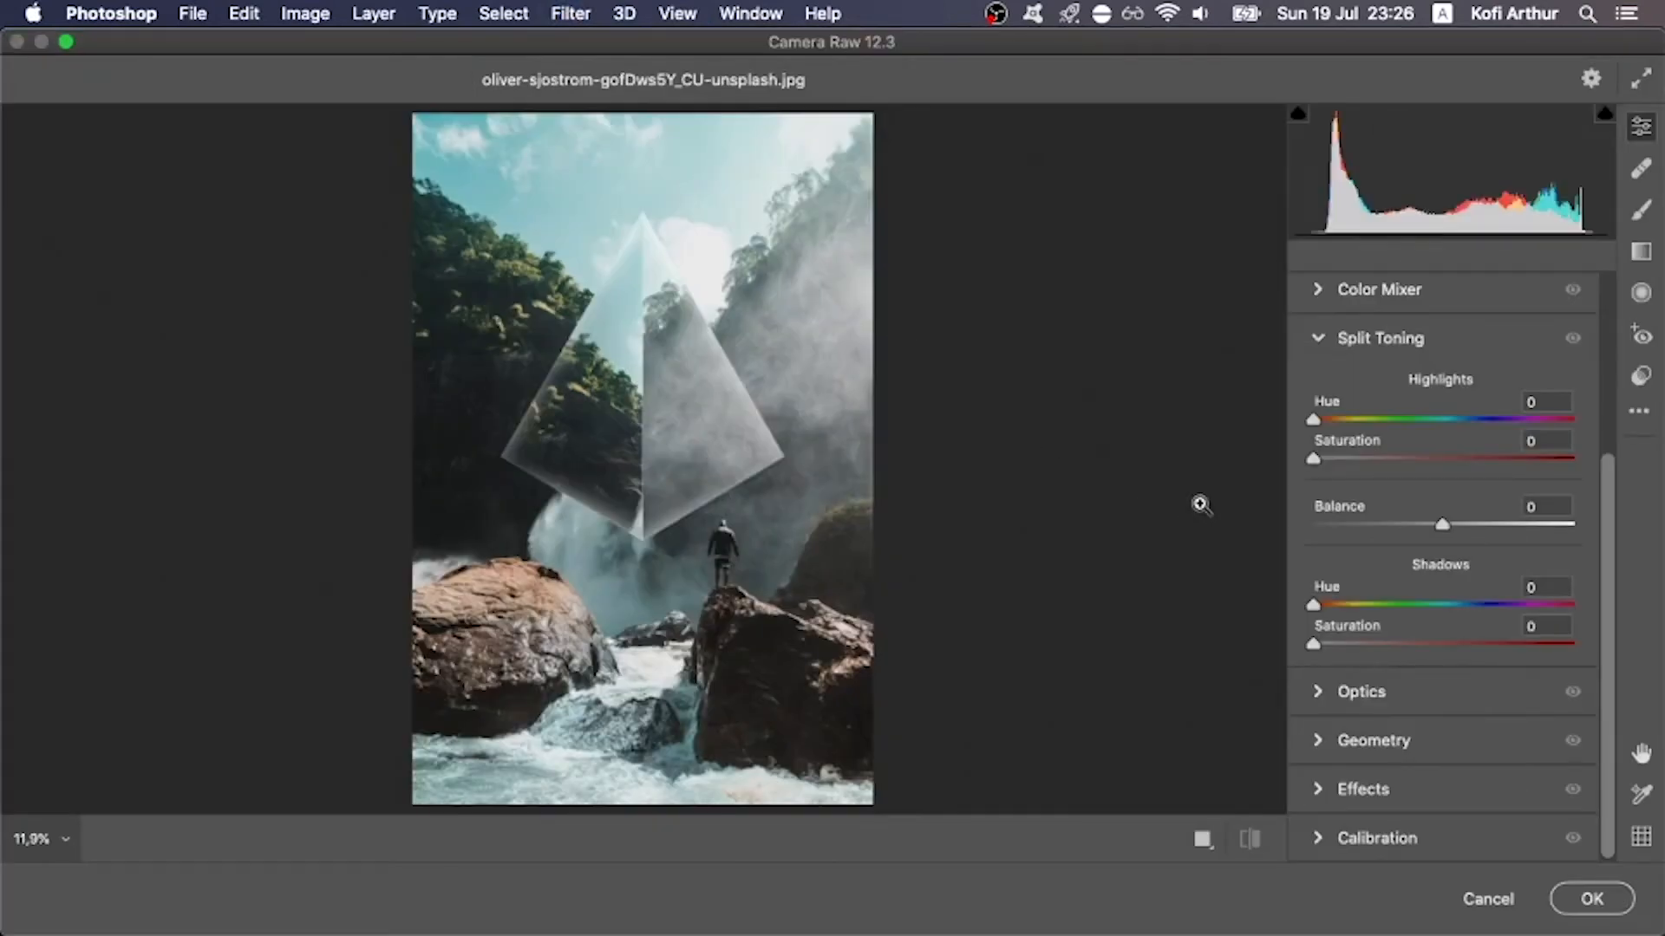
scroll(1358, 416, "up", 6)
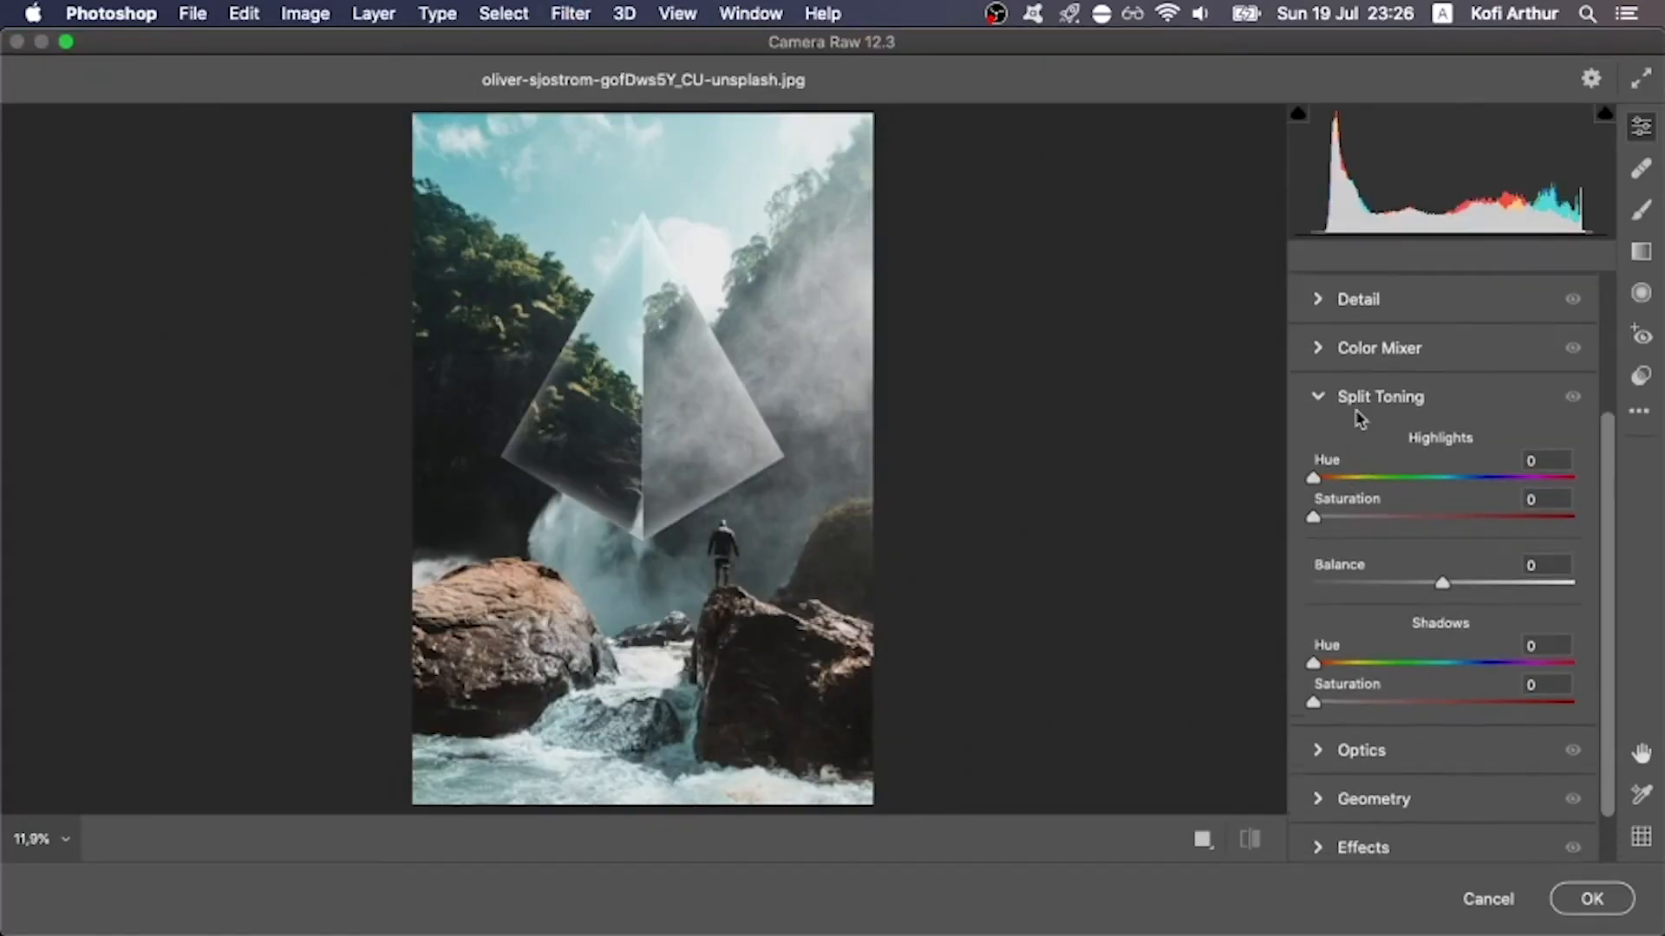
scroll(1358, 418, "up", 1)
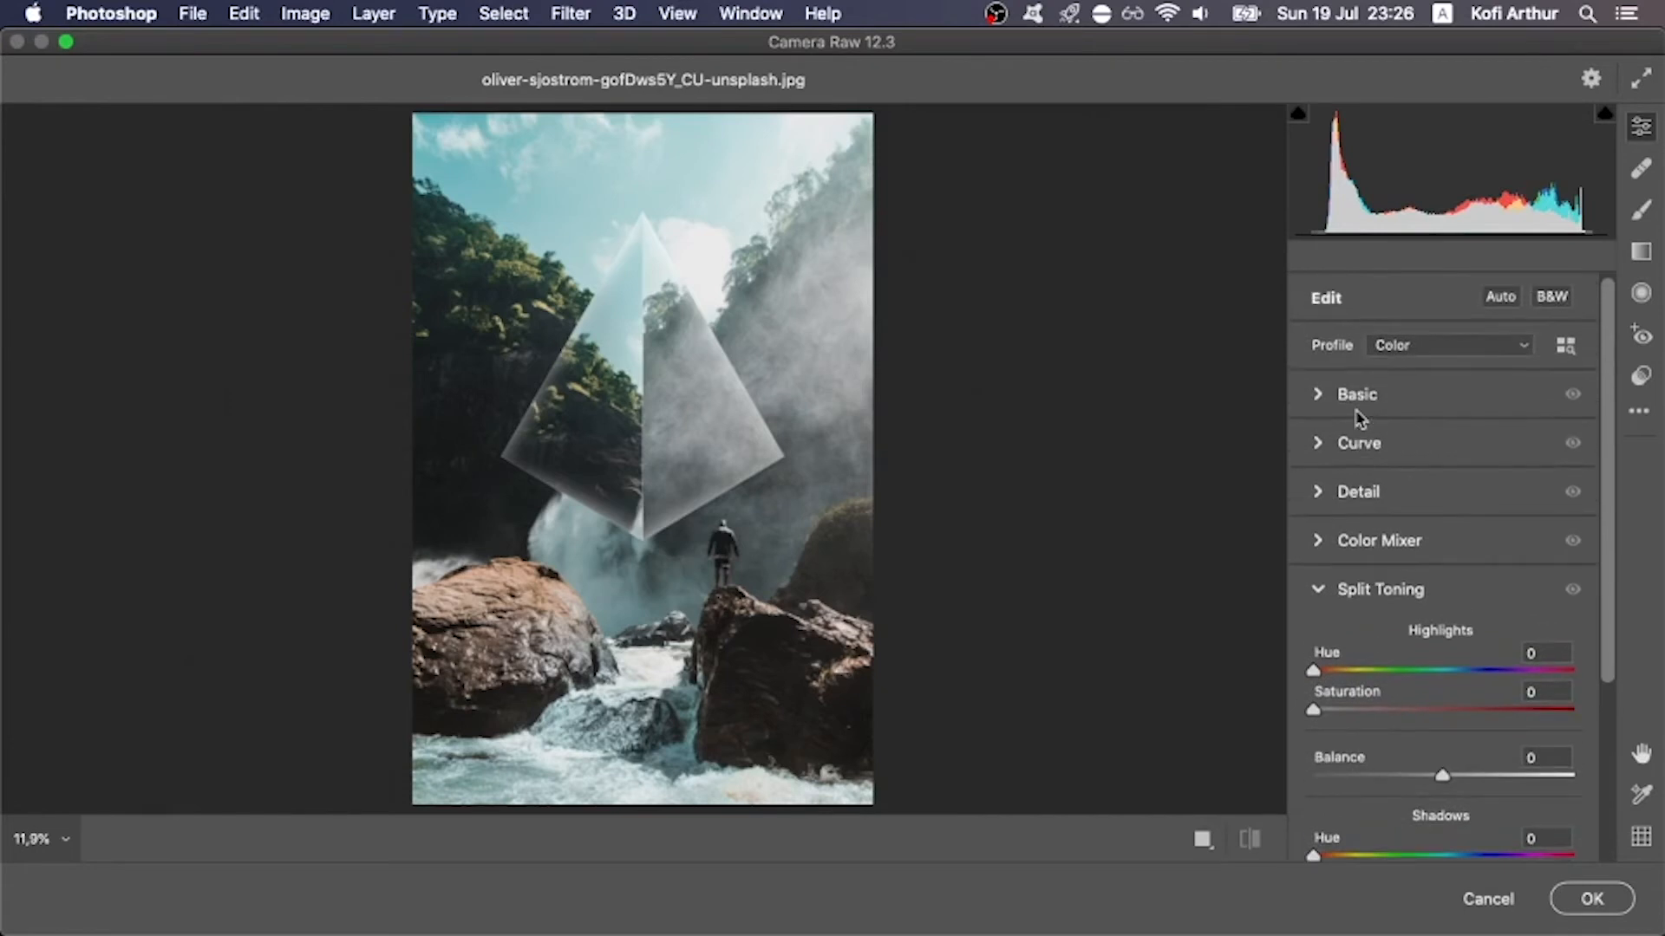
left_click(1329, 395)
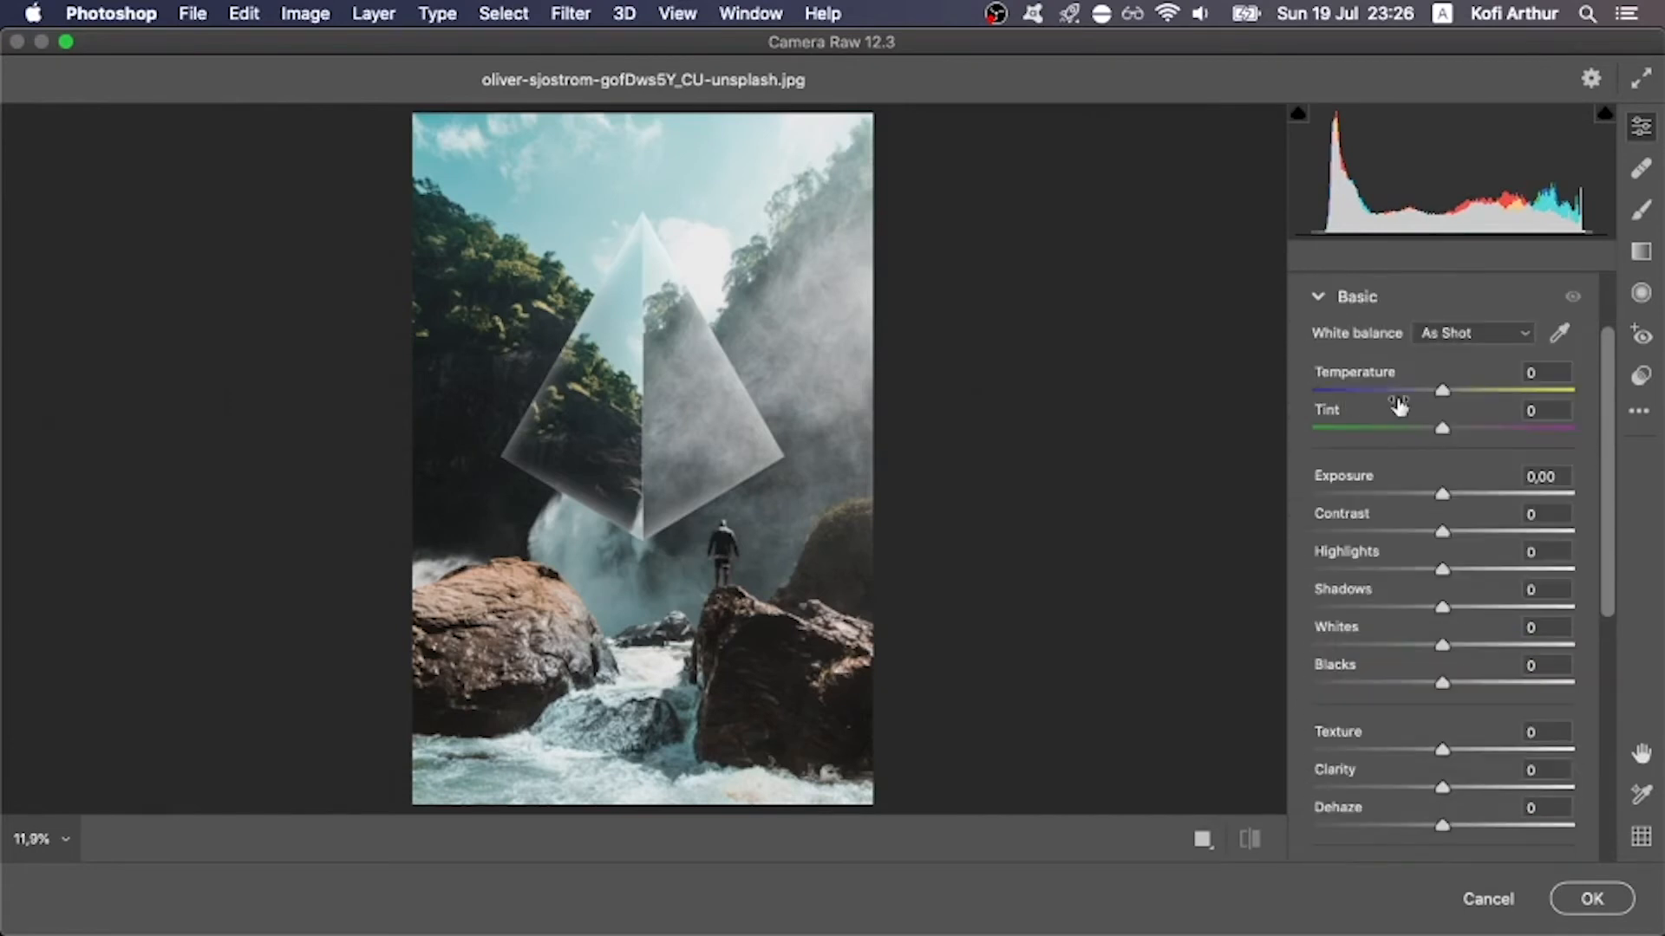
- Cool the white balance to a Temperature of -8, comparing the image with and without the change
mouse_move(1441, 391)
left_mouse_down()
mouse_move(1417, 398)
mouse_move(1454, 391)
mouse_move(1436, 395)
left_mouse_up()
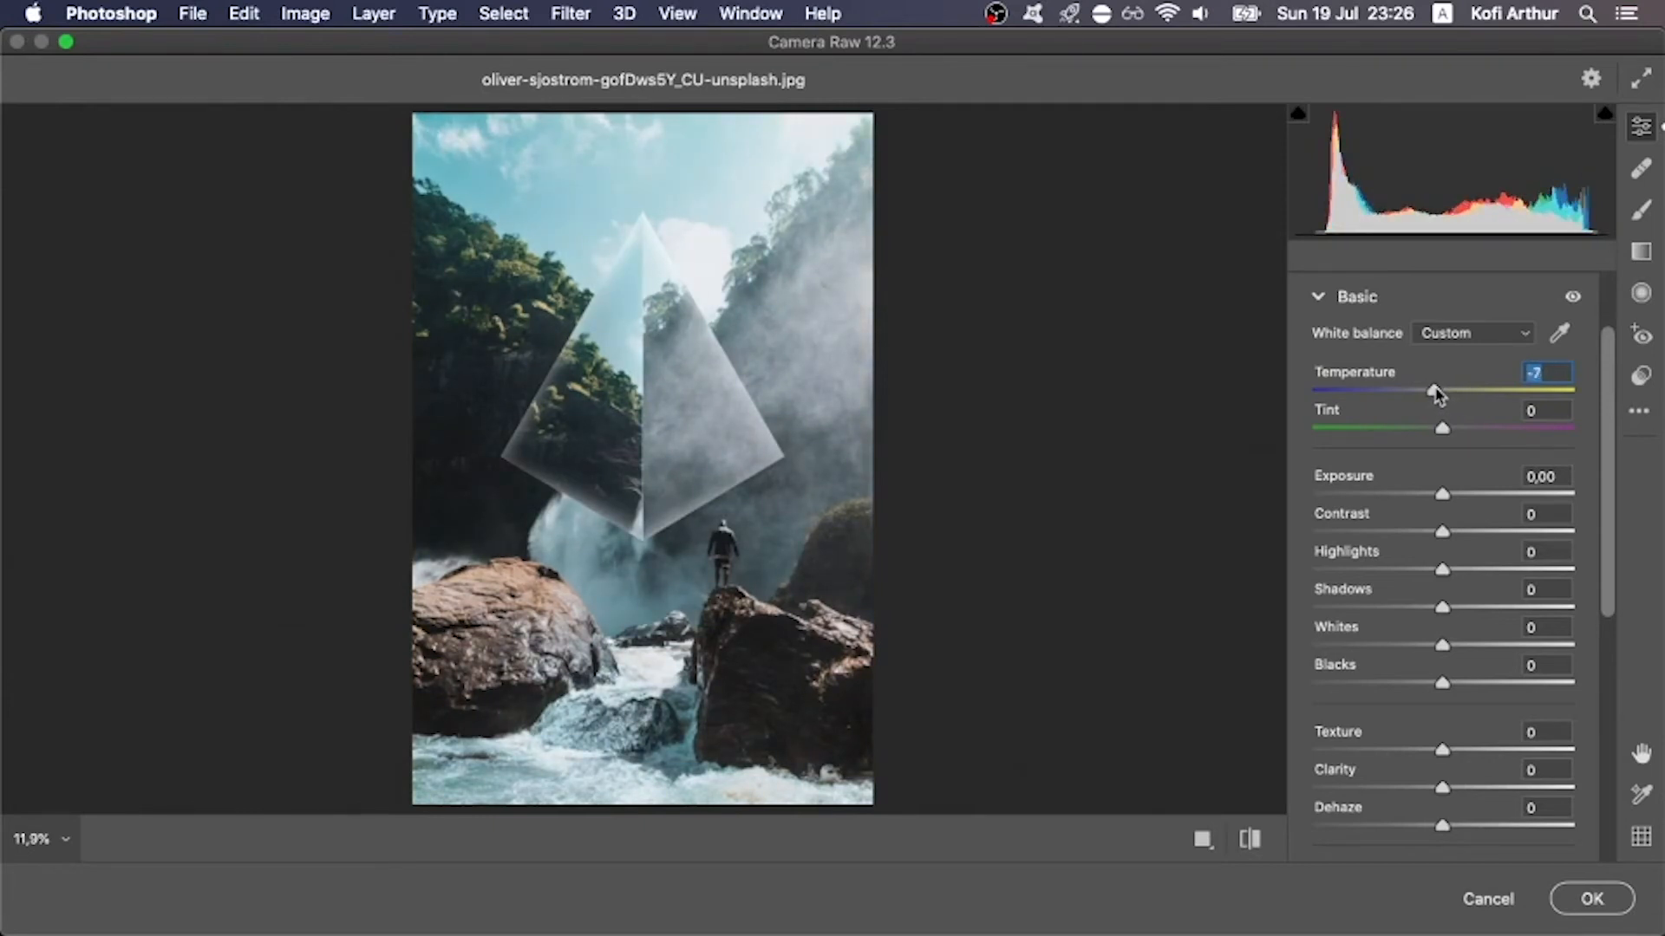
key("BackSpace")
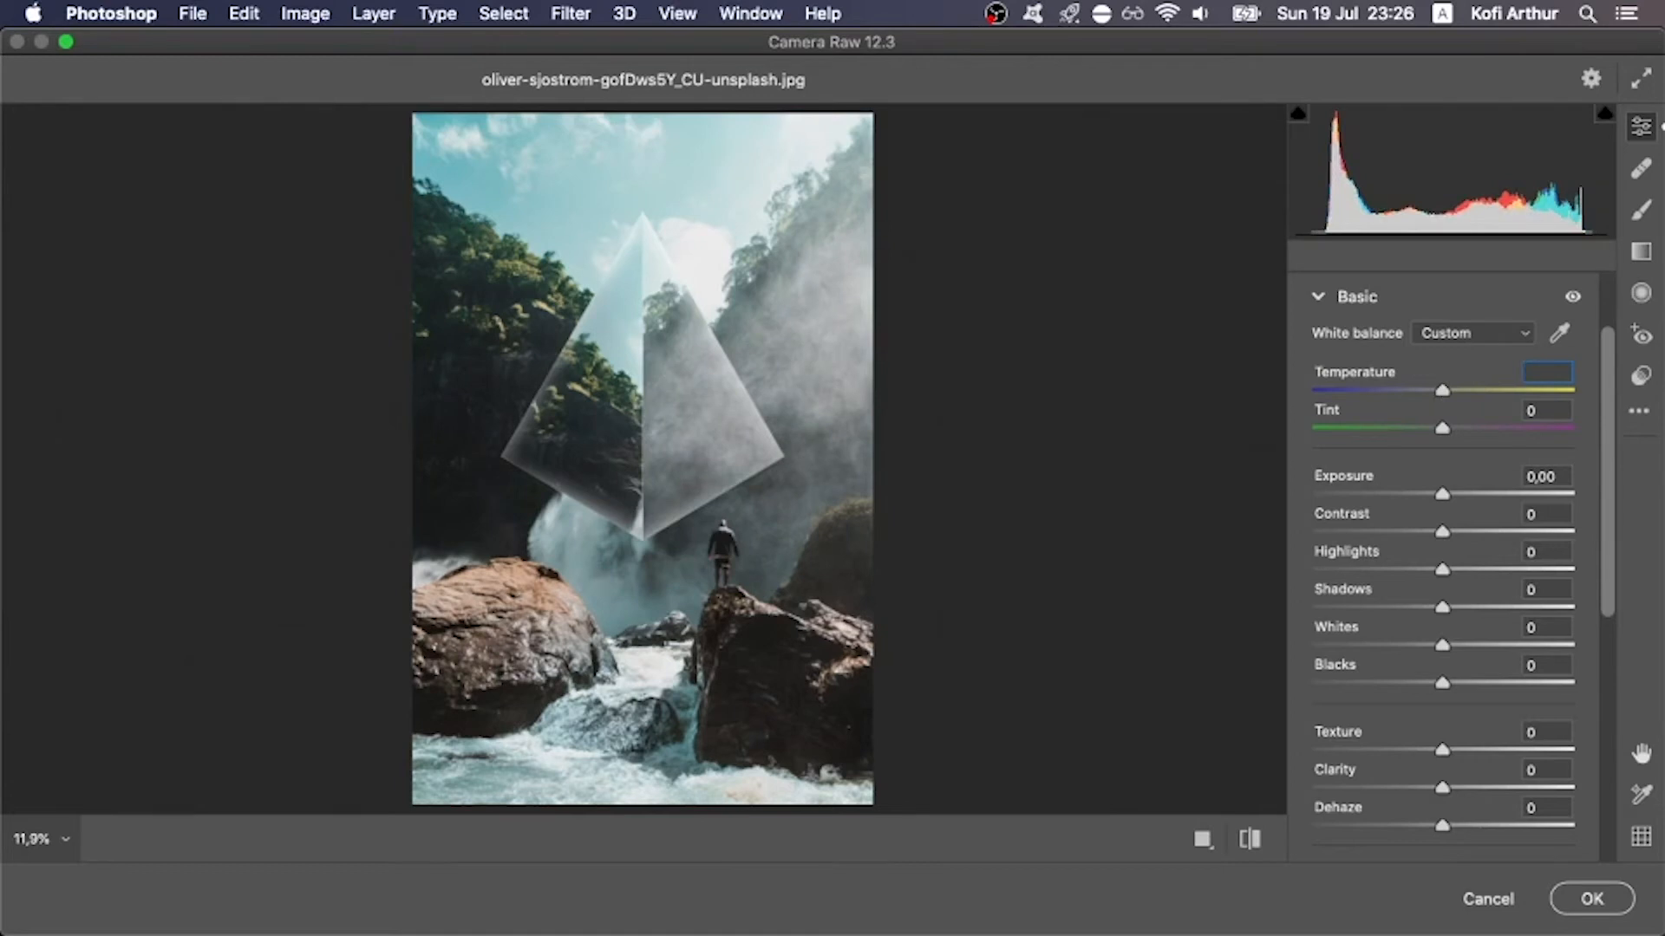
key("super+z")
key("BackSpace")
key("super+z")
key("BackSpace")
left_click(1432, 390)
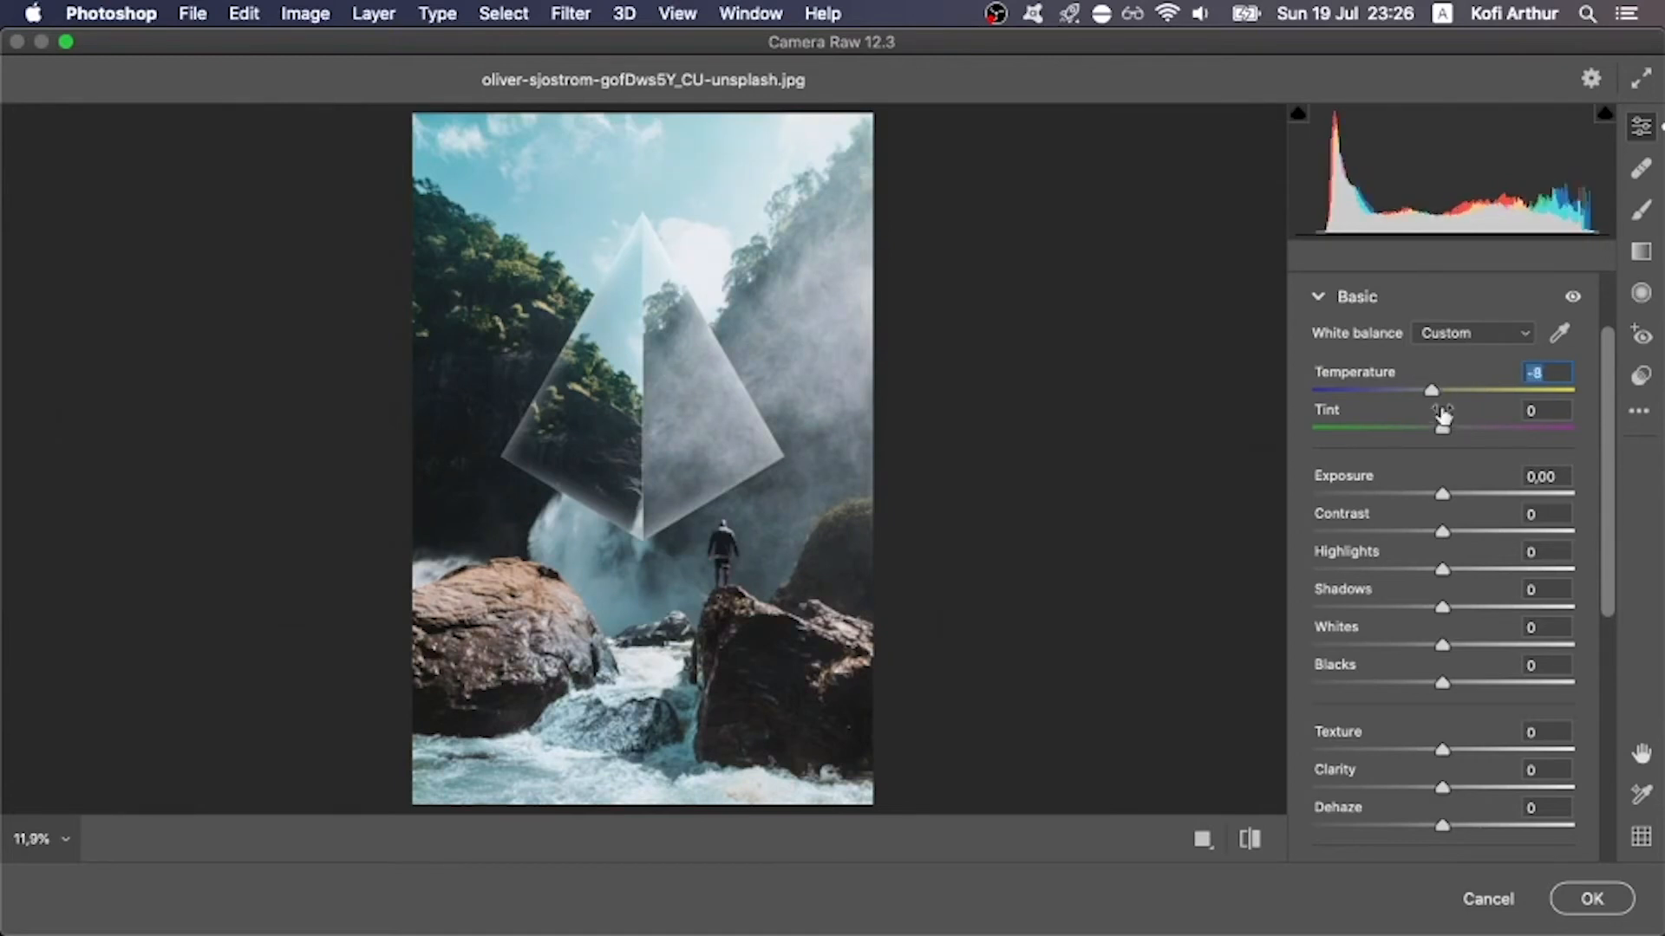
- Try several Tint values, compare with the neutral setting, and set Tint to +15
mouse_move(1440, 427)
left_mouse_down()
mouse_move(1550, 420)
mouse_move(1456, 425)
left_mouse_up()
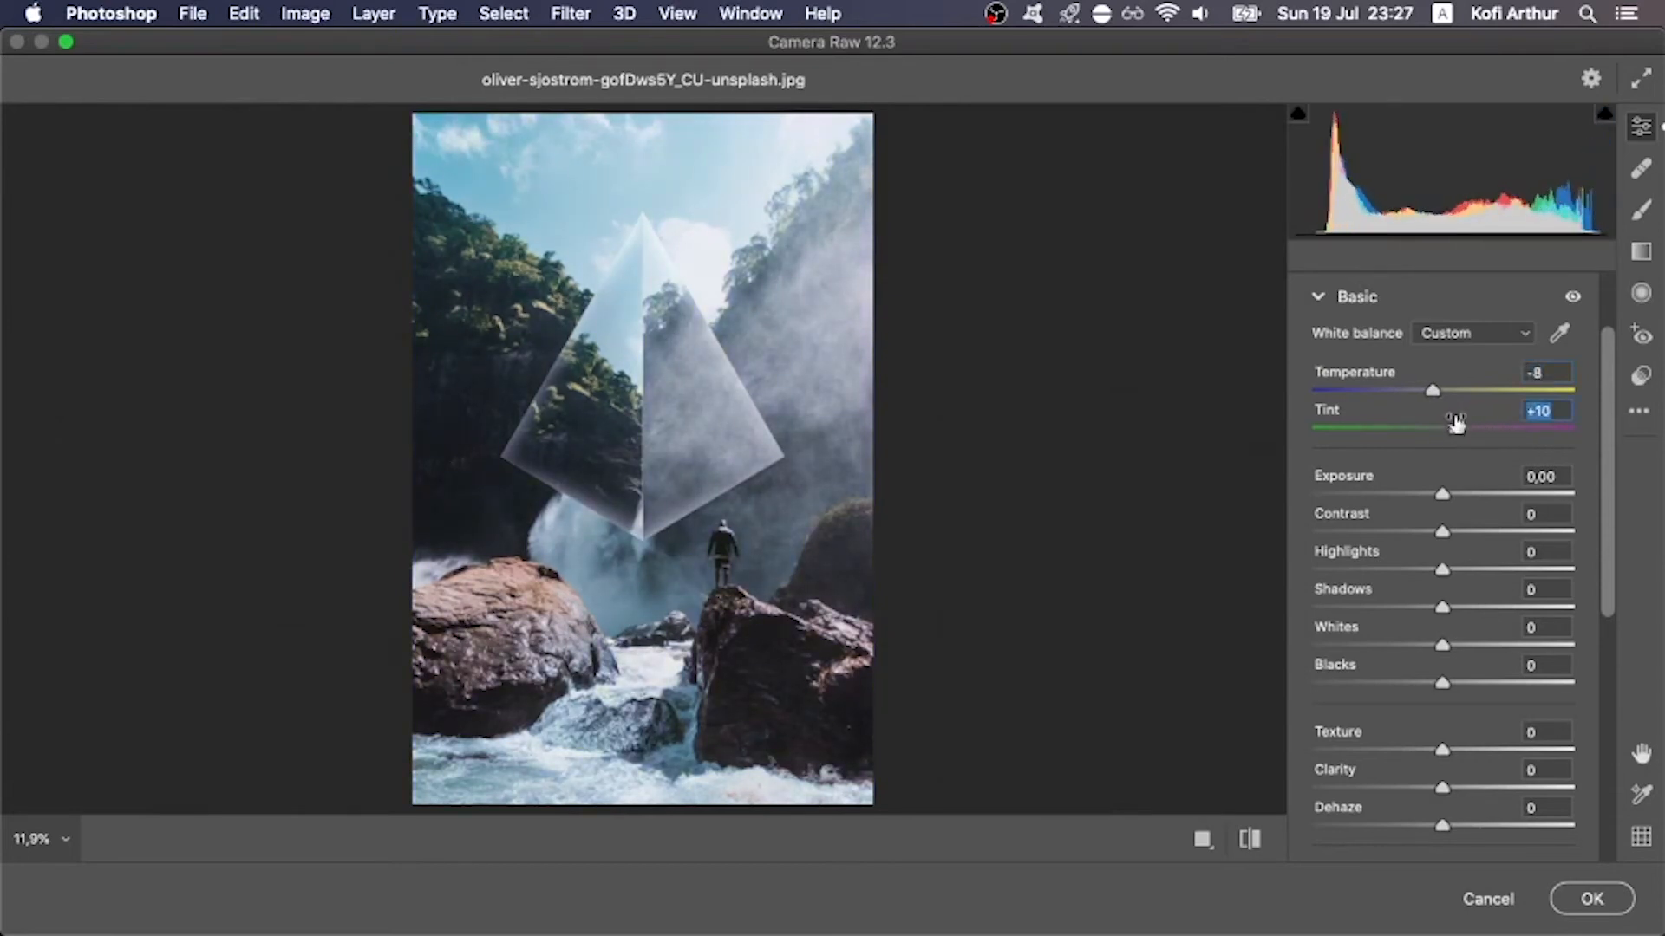
key("BackSpace")
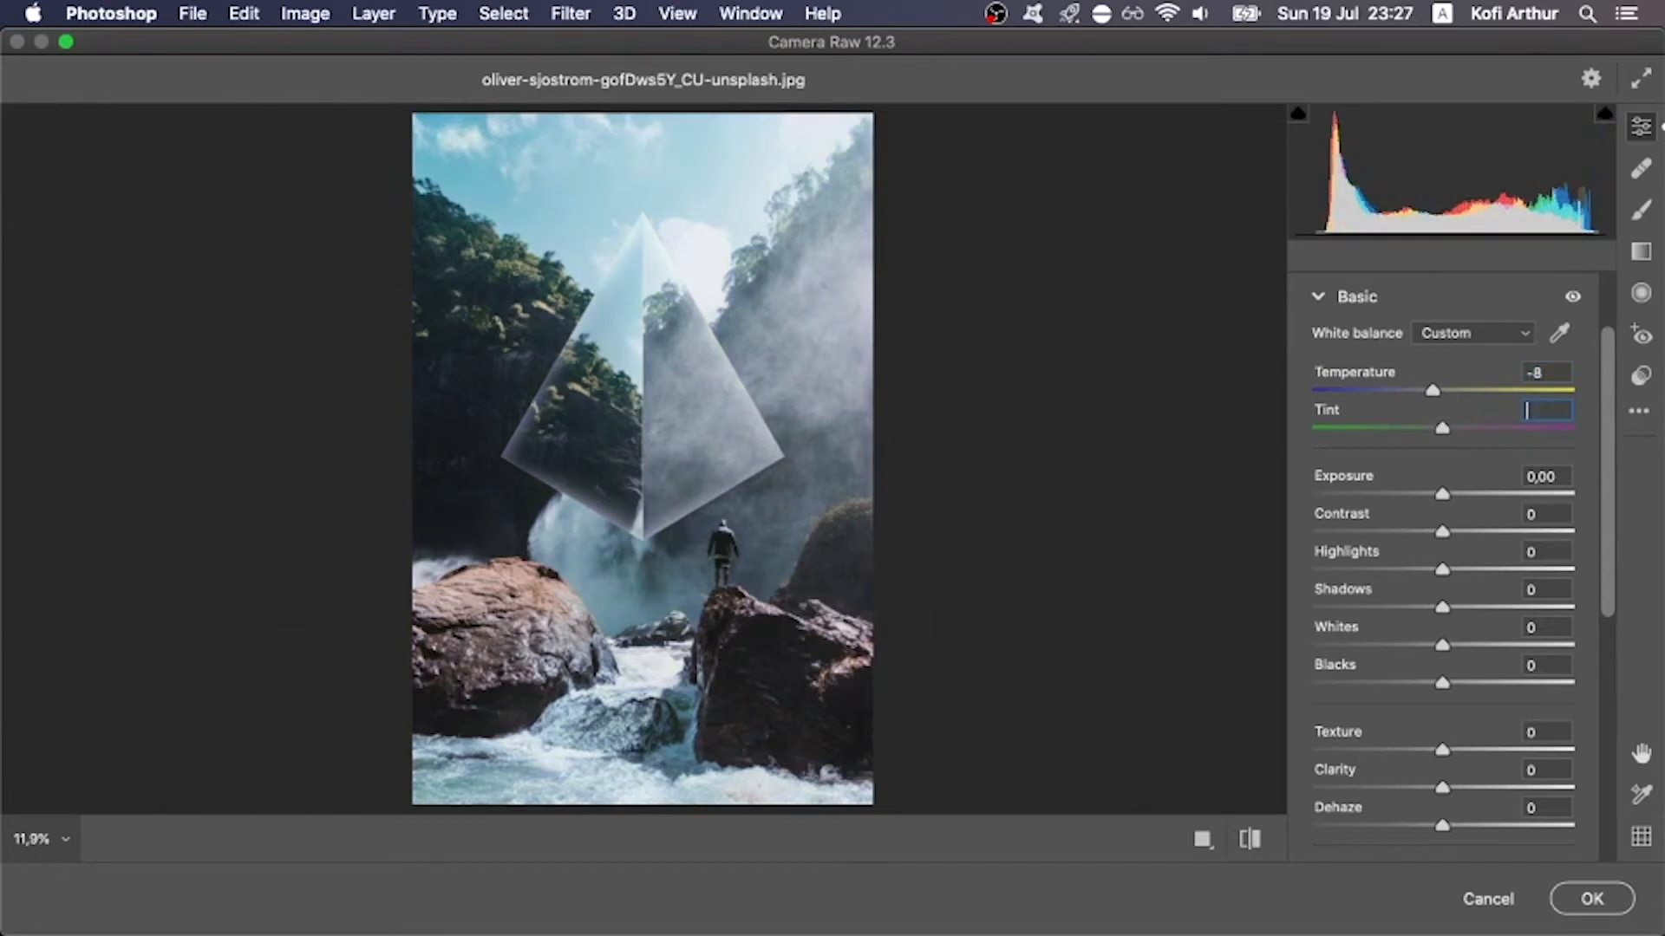
left_click(1469, 429)
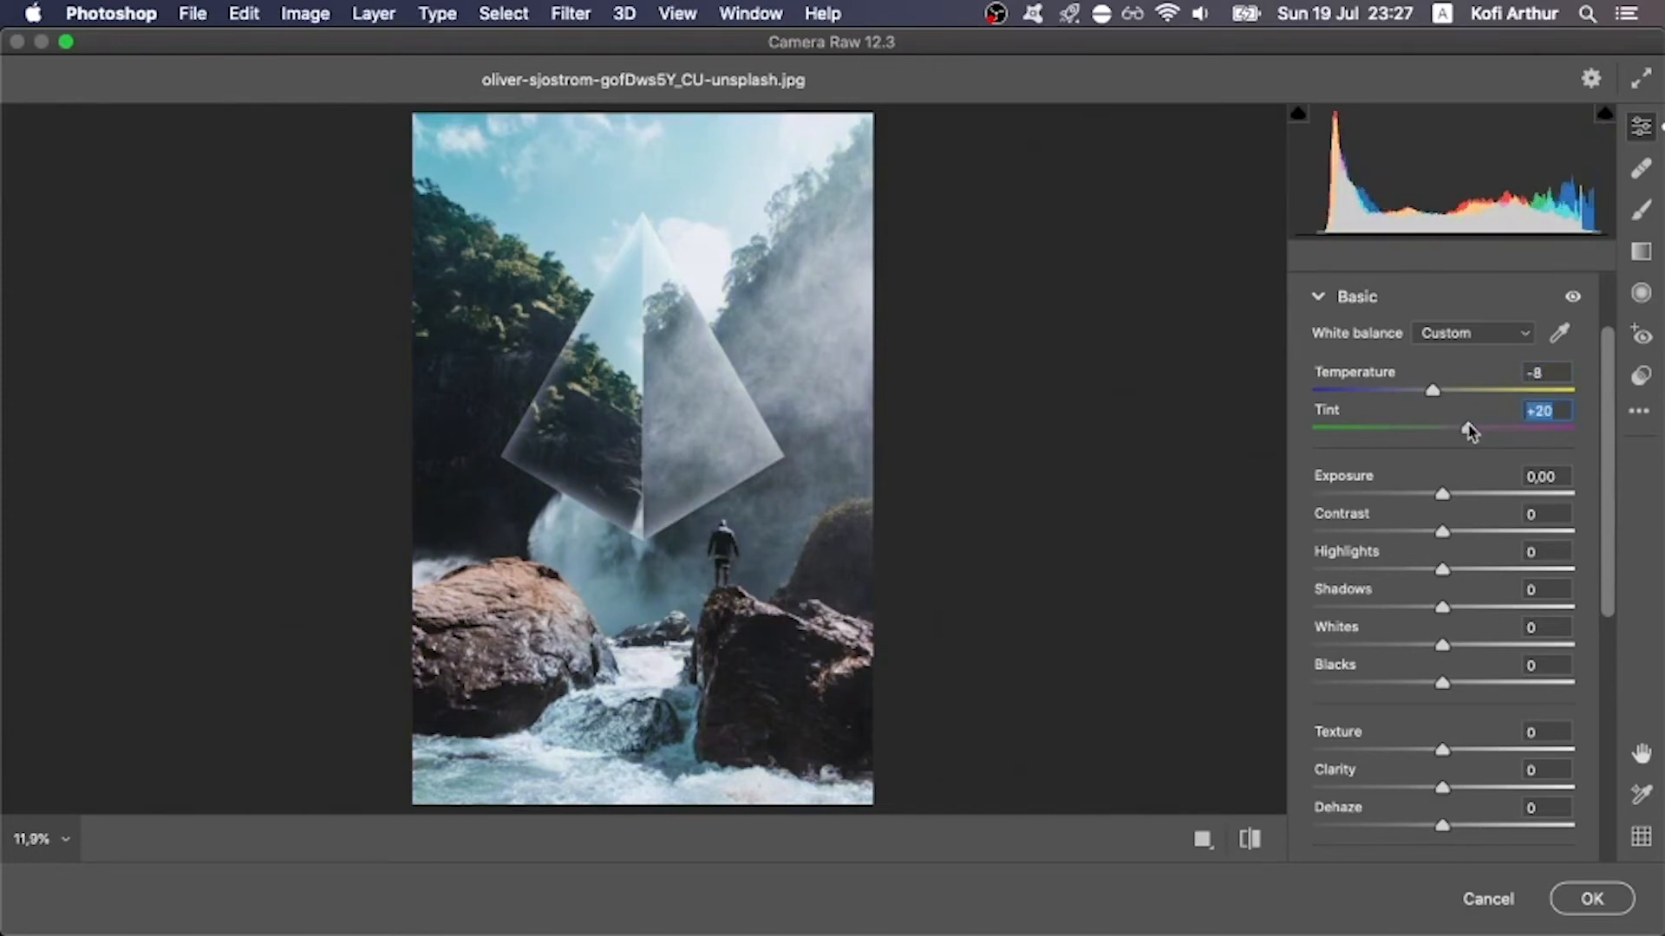
left_click_drag(1471, 433, 1464, 434)
- Try a higher Exposure and reset it, and set Contrast to +12 while comparing with and without it
mouse_move(1444, 500)
left_mouse_down()
mouse_move(1424, 496)
mouse_move(1475, 494)
mouse_move(1461, 500)
left_mouse_up()
key("BackSpace")
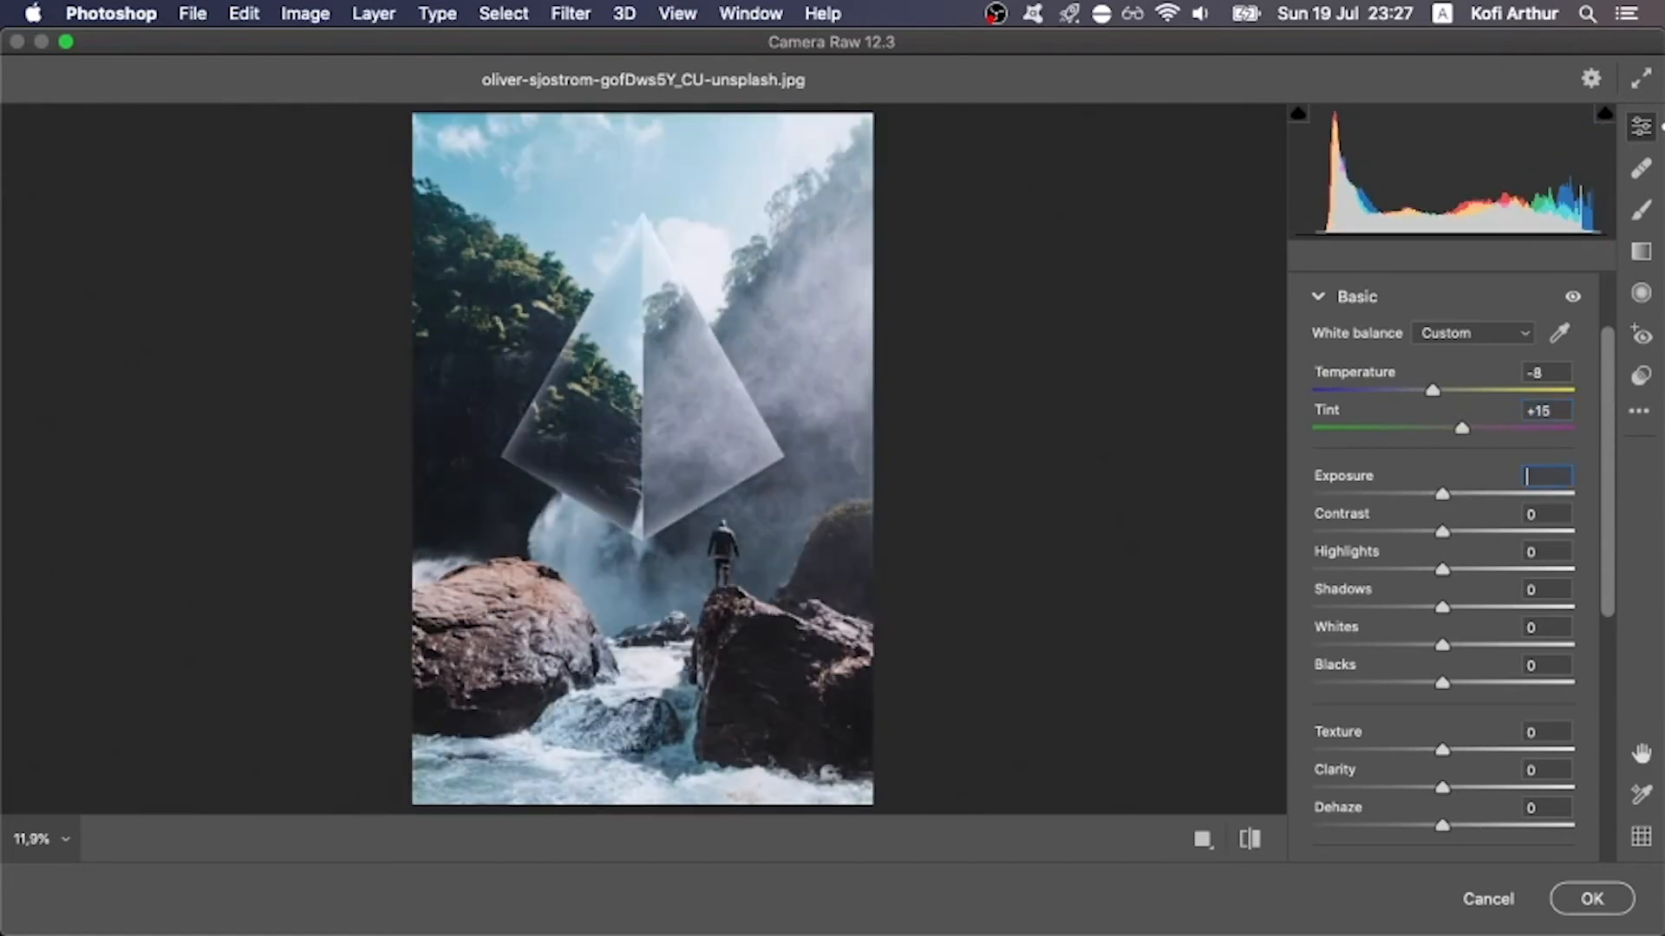
mouse_move(1446, 532)
left_mouse_down()
mouse_move(1598, 542)
mouse_move(1462, 543)
left_mouse_up()
key("BackSpace")
left_click(1459, 537)
key("BackSpace")
left_click(1459, 537)
key("BackSpace")
left_click(1459, 535)
scroll(1459, 539, "down", 1)
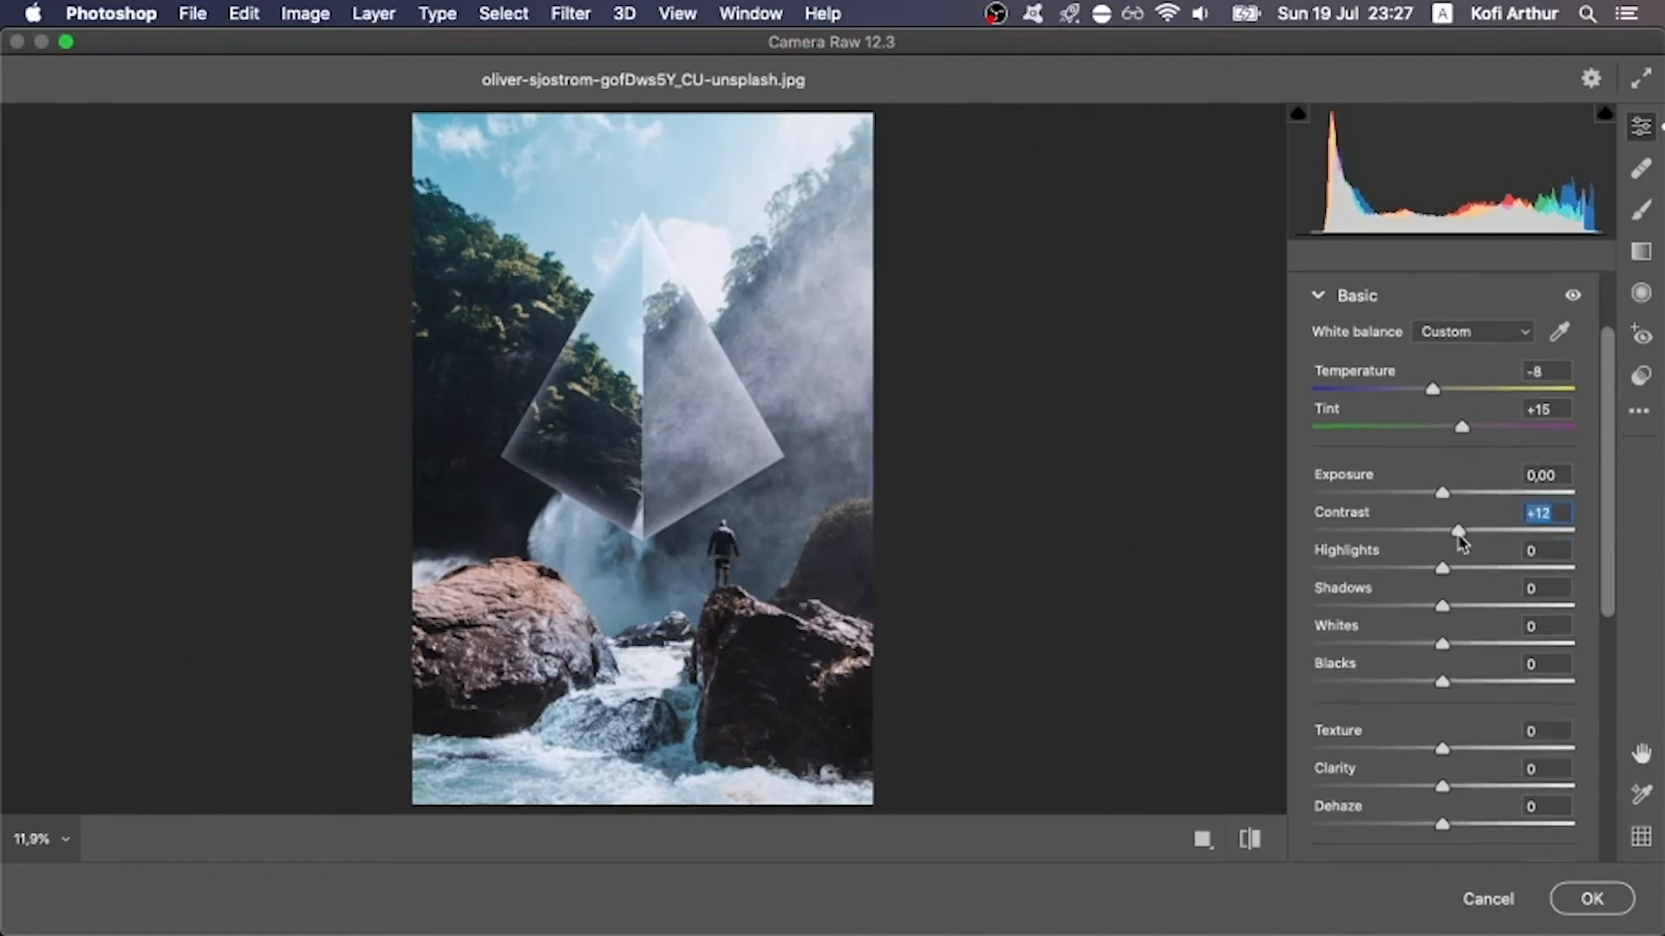
- Try Highlights at -11 and reset them, and set Shadows to +8
mouse_move(1443, 569)
left_mouse_down()
mouse_move(1371, 566)
mouse_move(1621, 566)
mouse_move(1428, 568)
left_mouse_up()
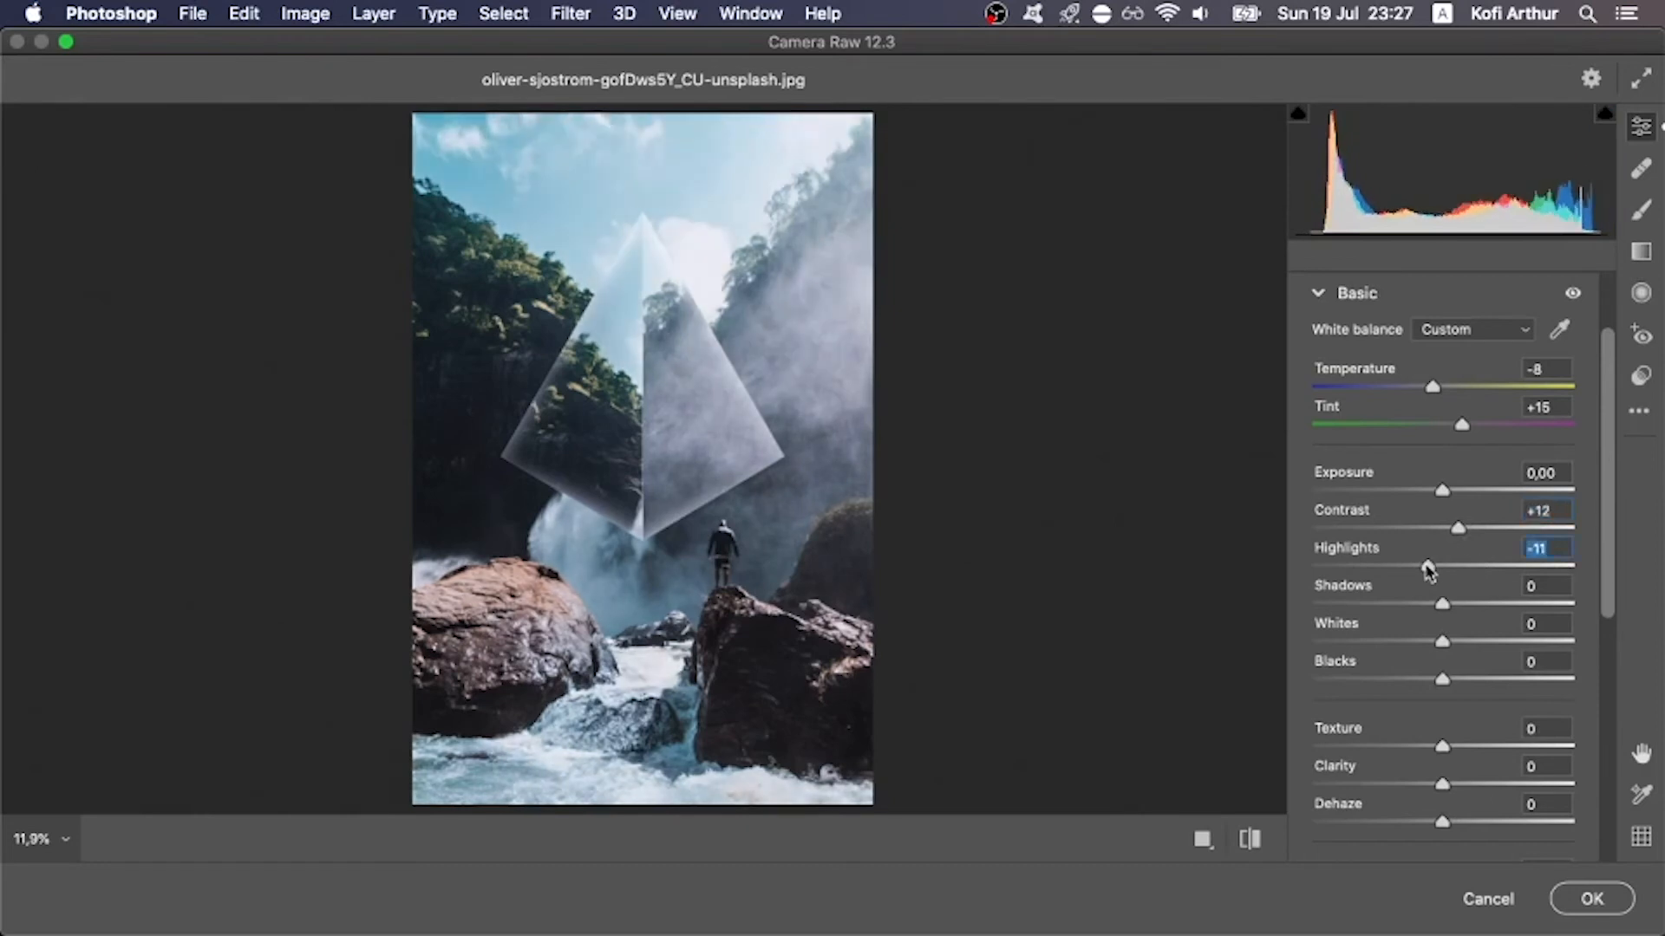
key("BackSpace")
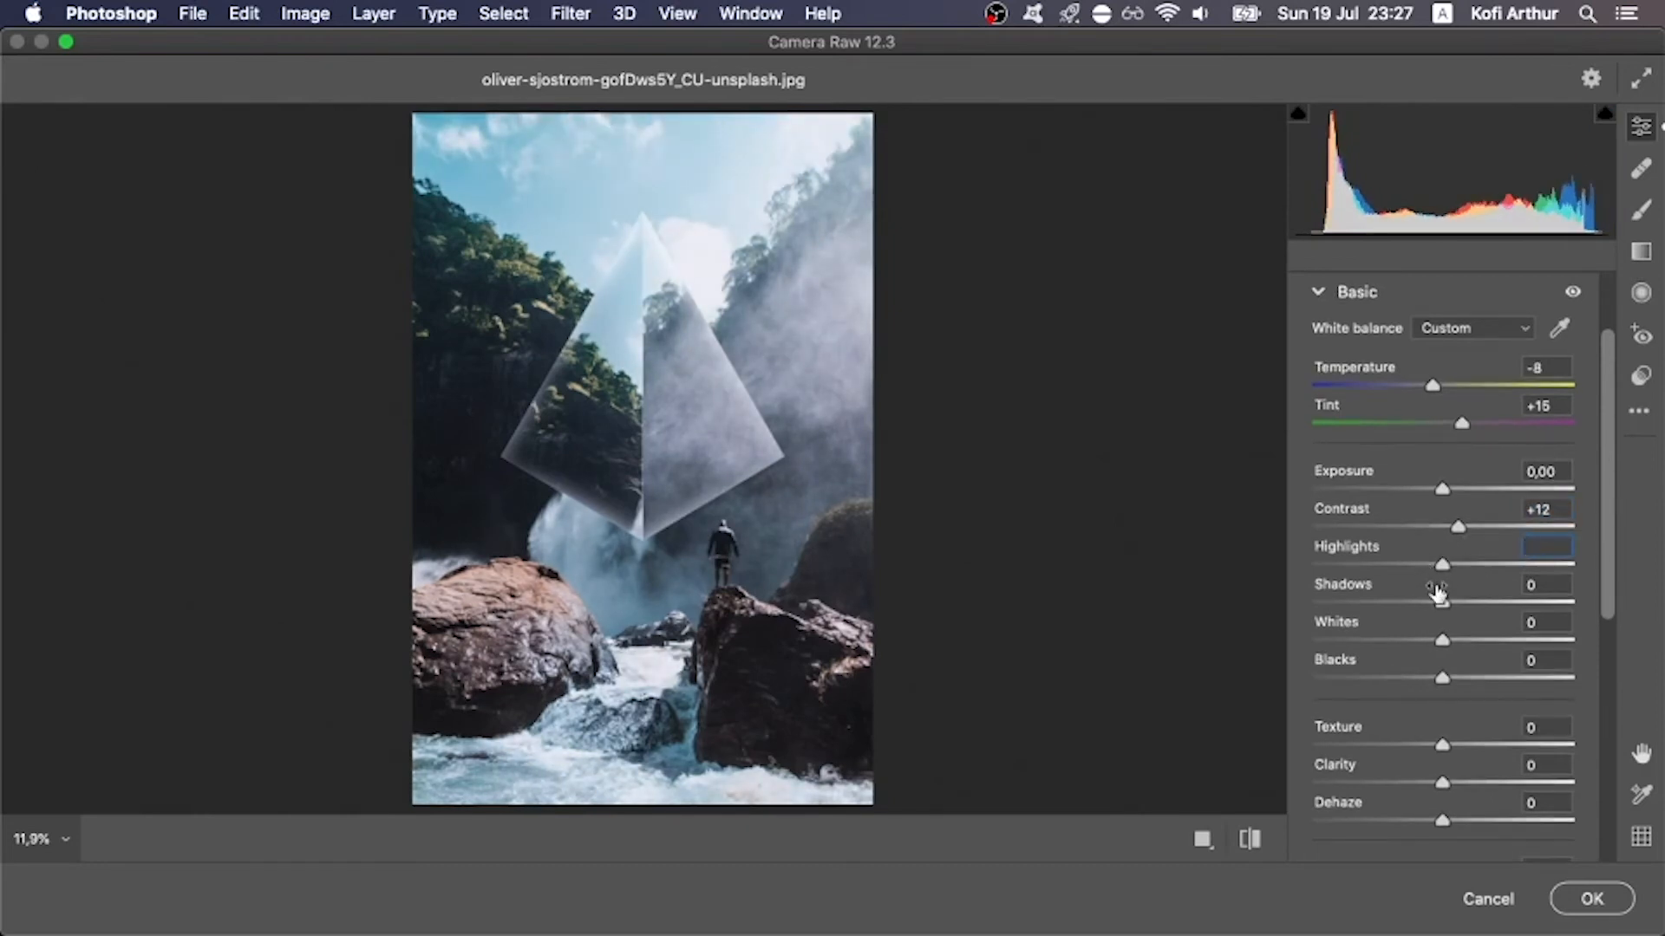
scroll(1474, 676, "down", 1)
scroll(1483, 624, "down", 4)
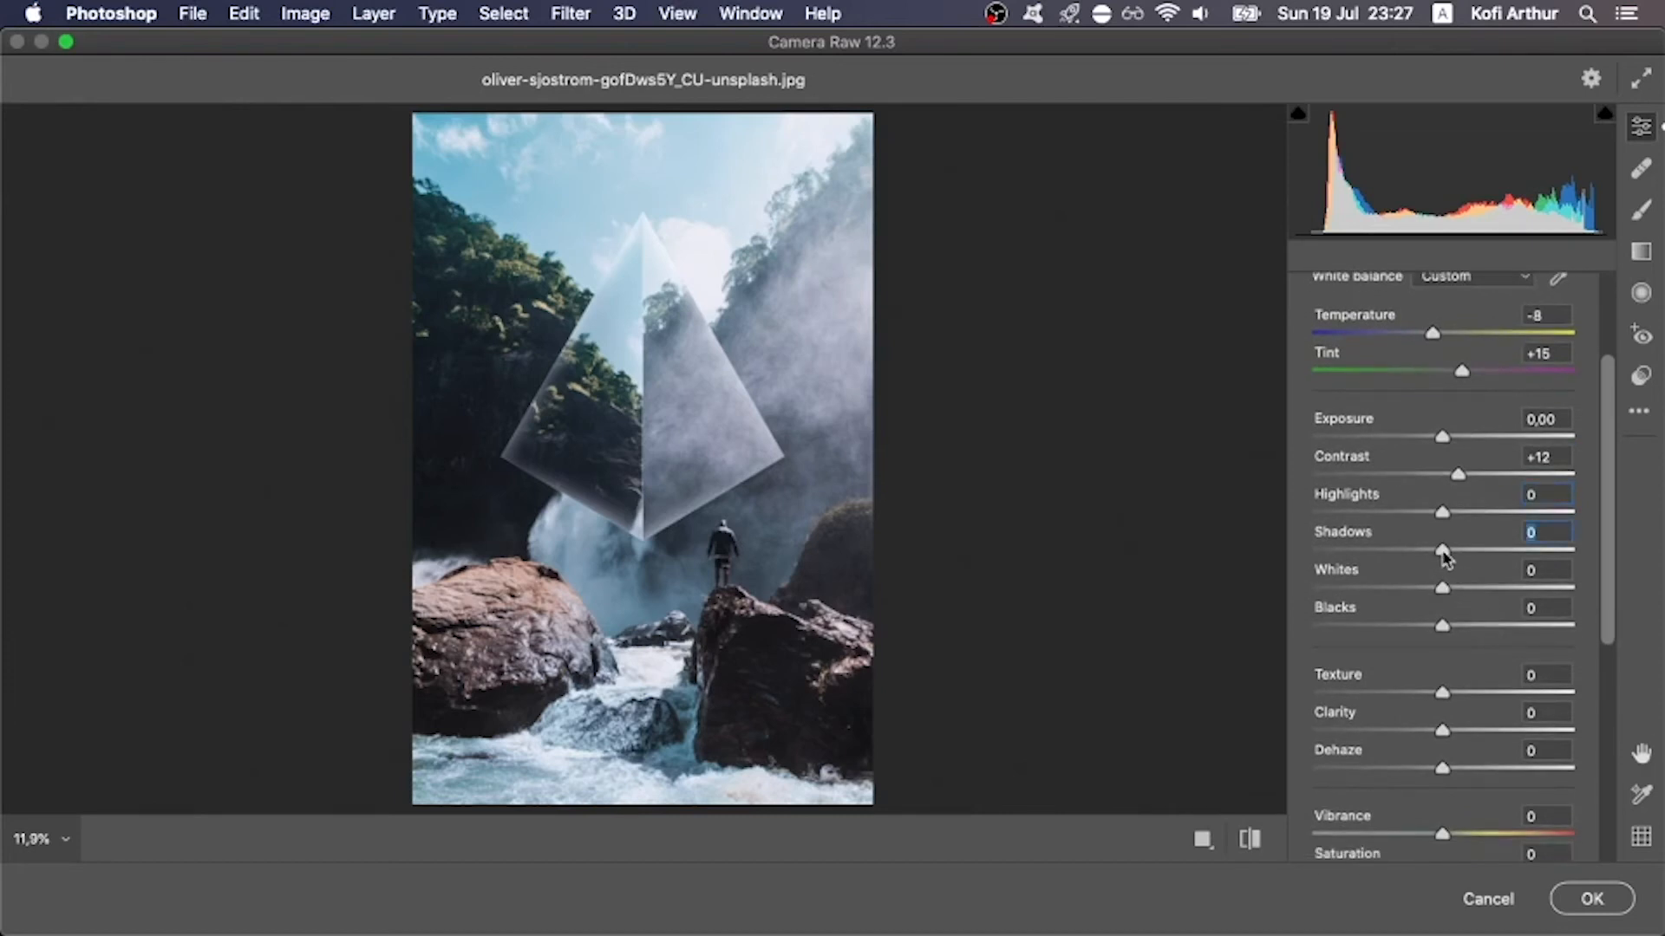
mouse_move(1443, 553)
left_mouse_down()
mouse_move(1390, 551)
mouse_move(1483, 566)
mouse_move(1457, 565)
left_mouse_up()
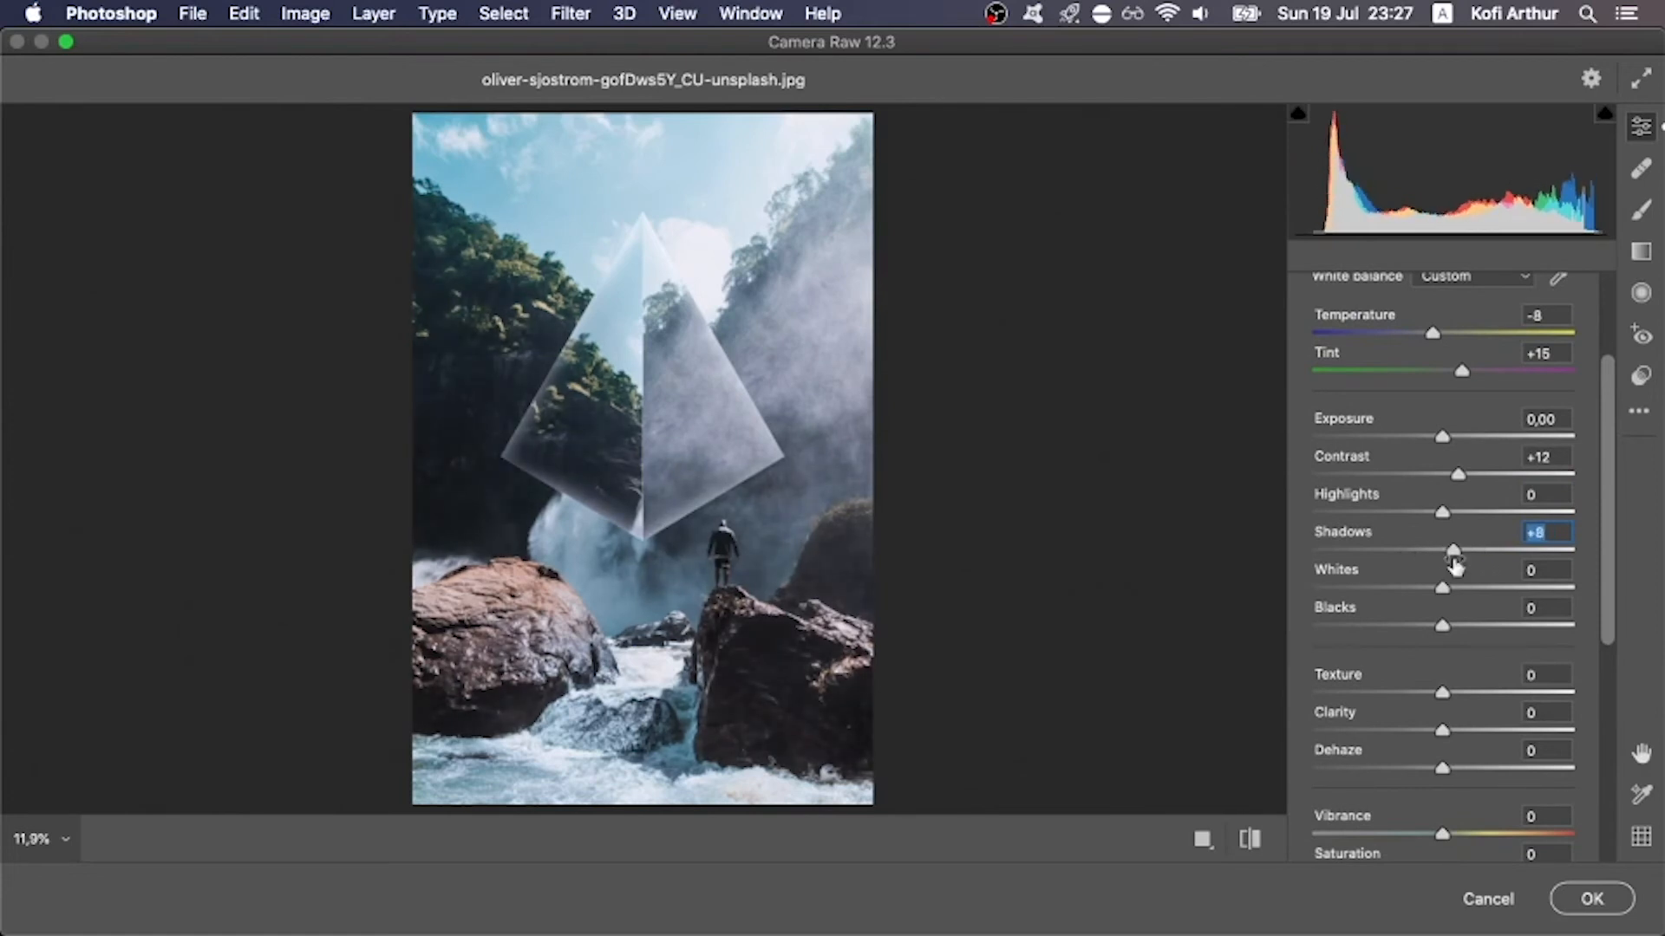
- Try raising the Whites, compare with and without the change, and reset them
scroll(1483, 614, "down", 1)
mouse_move(1443, 587)
left_mouse_down()
mouse_move(1543, 590)
mouse_move(1459, 586)
left_mouse_up()
key("BackSpace")
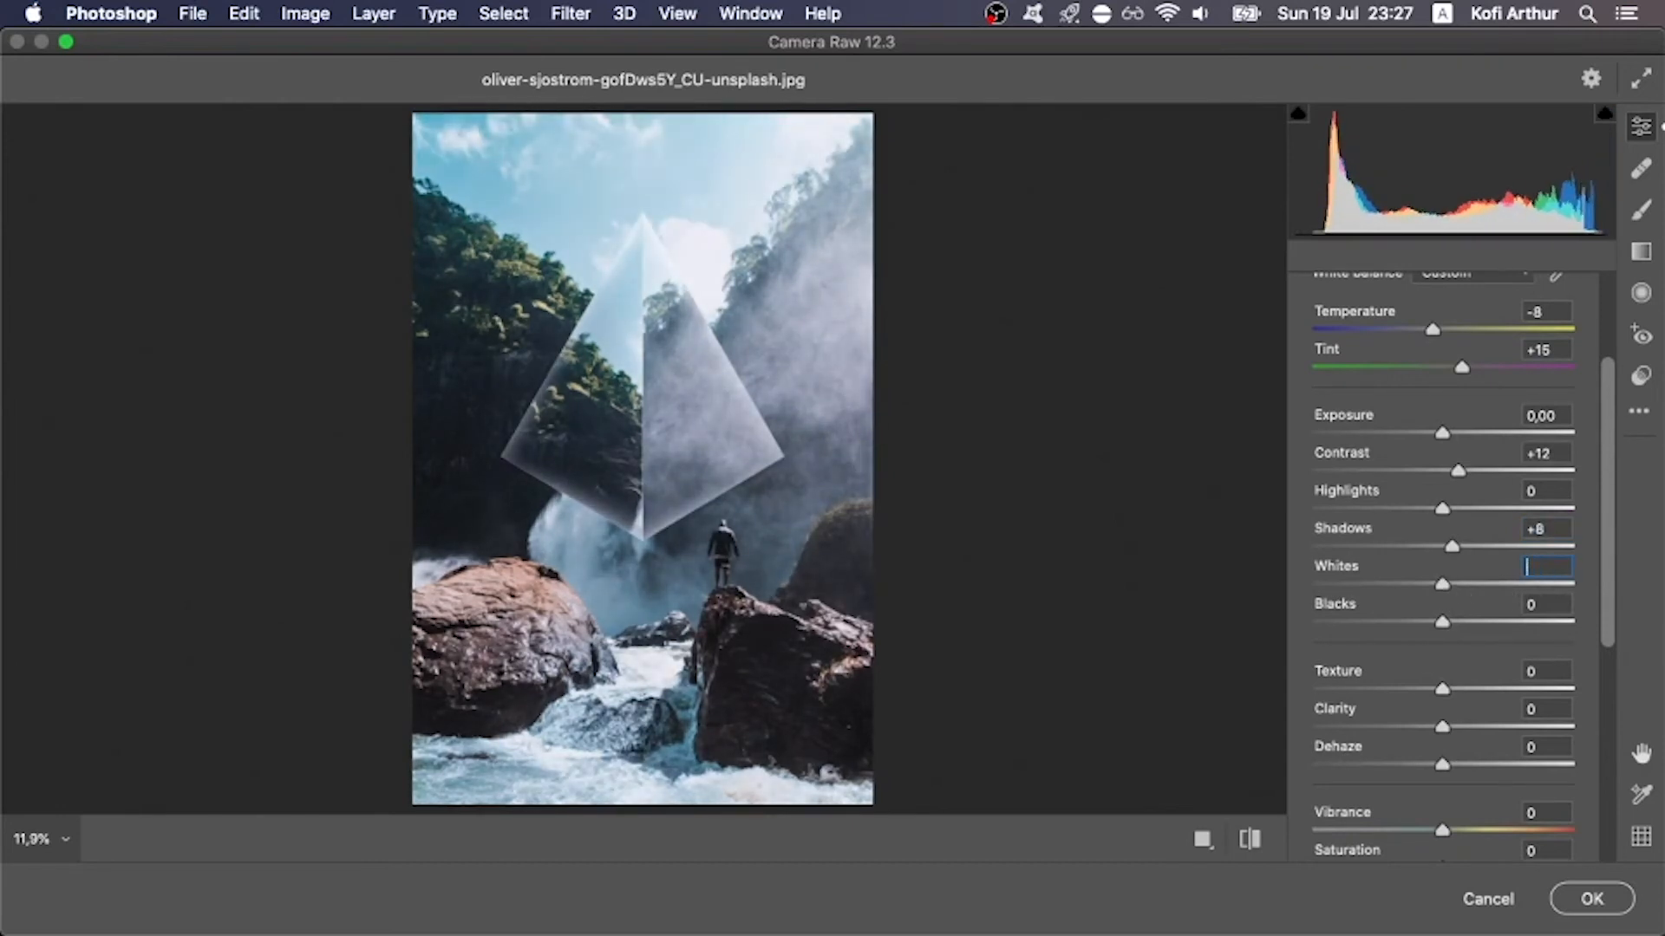
key("super+z")
key("BackSpace")
- Raise Texture to +100
scroll(1463, 624, "down", 1)
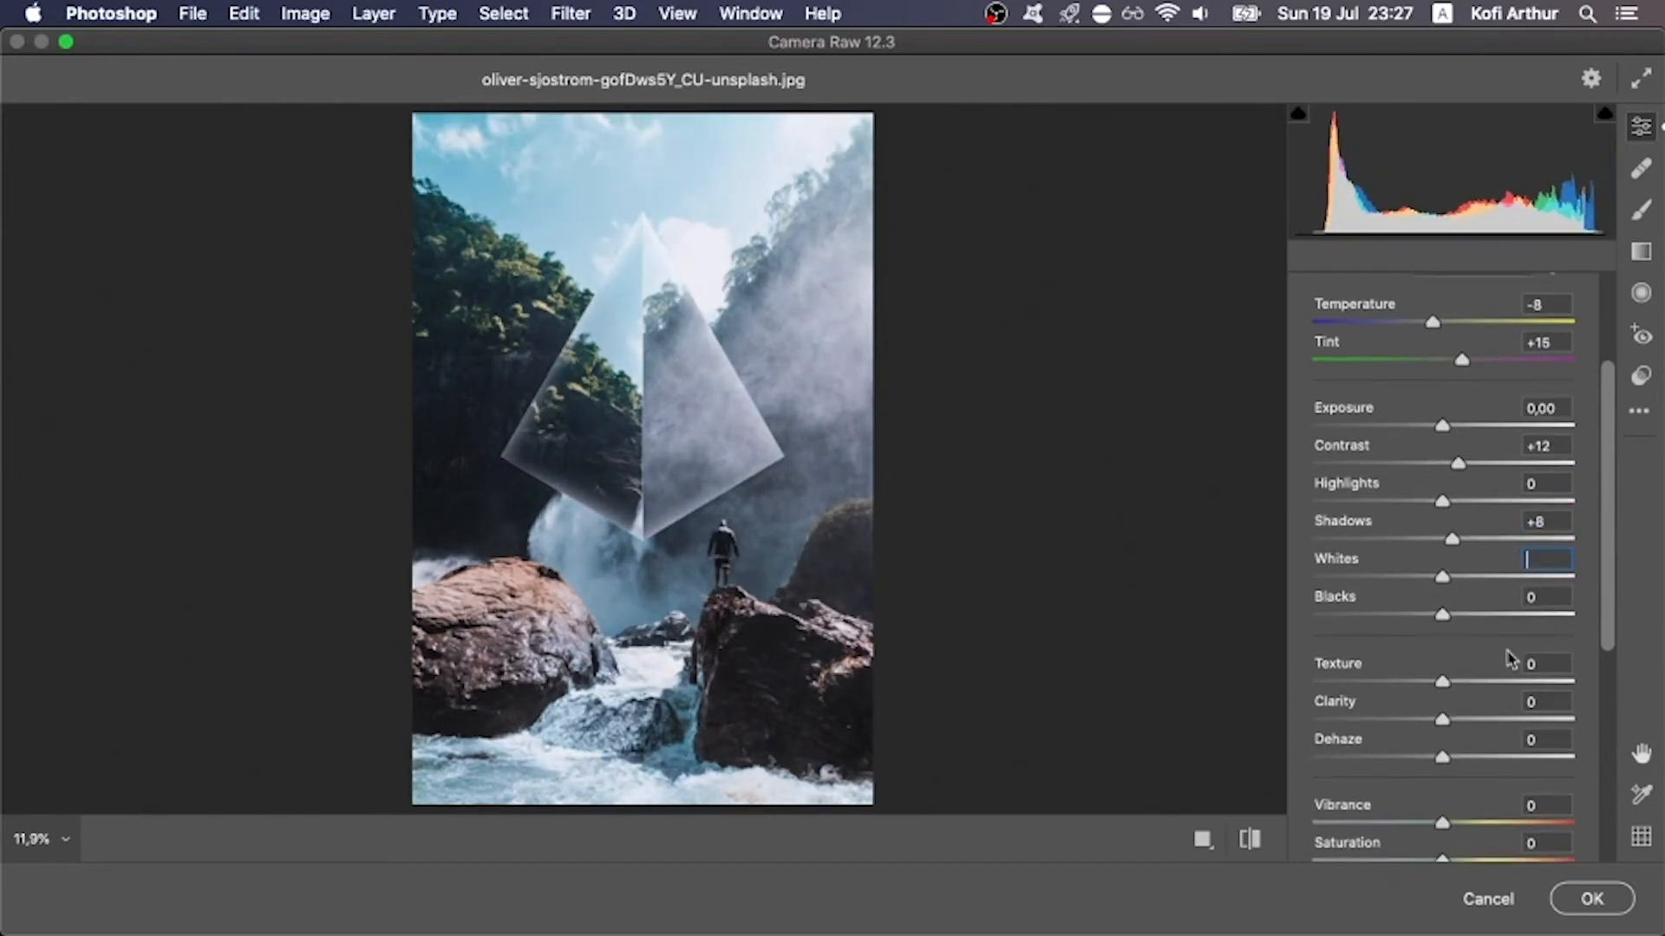
left_click_drag(1444, 673, 1579, 672)
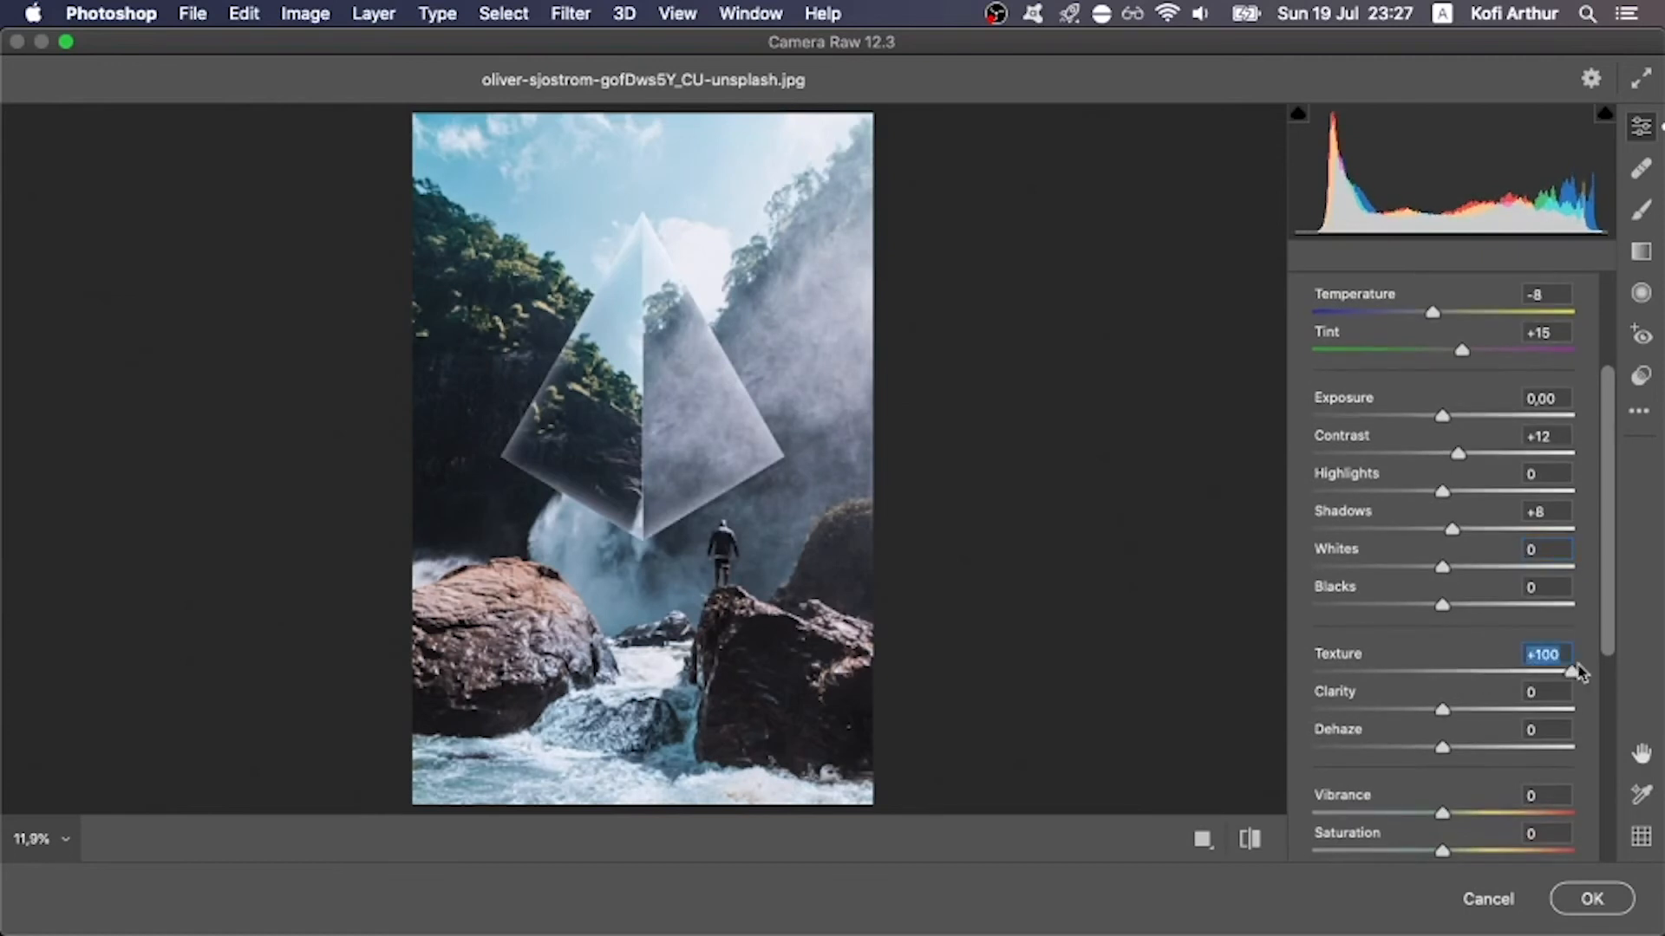
- Compare the image with Texture reset and with Texture at +100 several times, leaving it at +100
key("BackSpace")
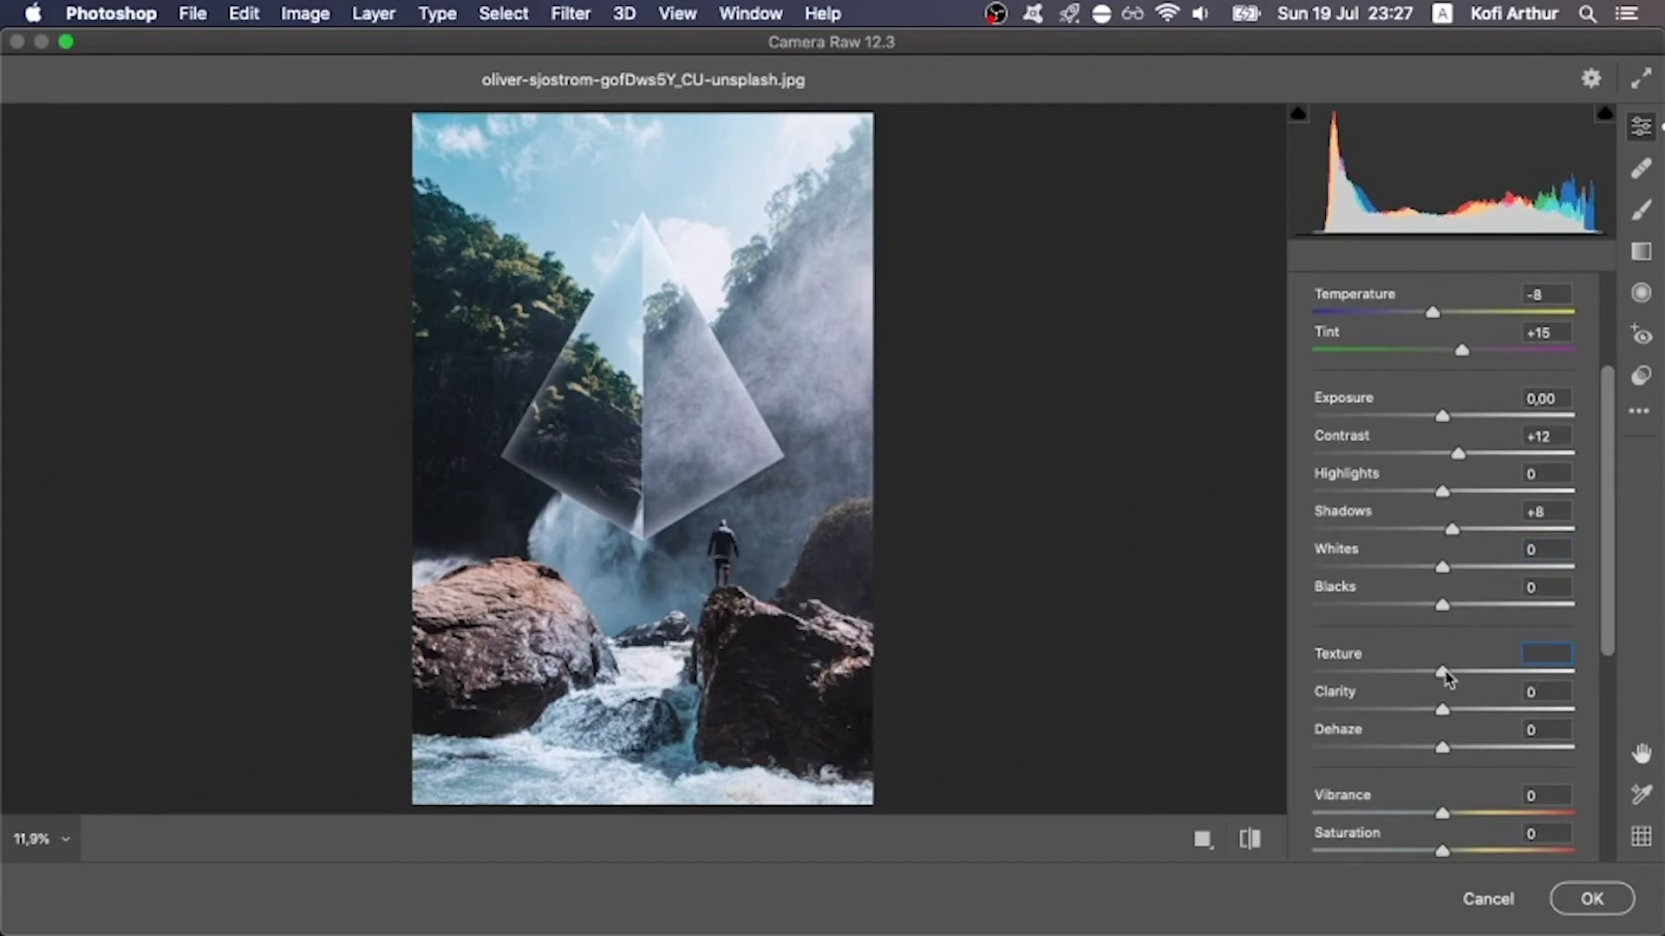
left_click_drag(1442, 672, 1592, 683)
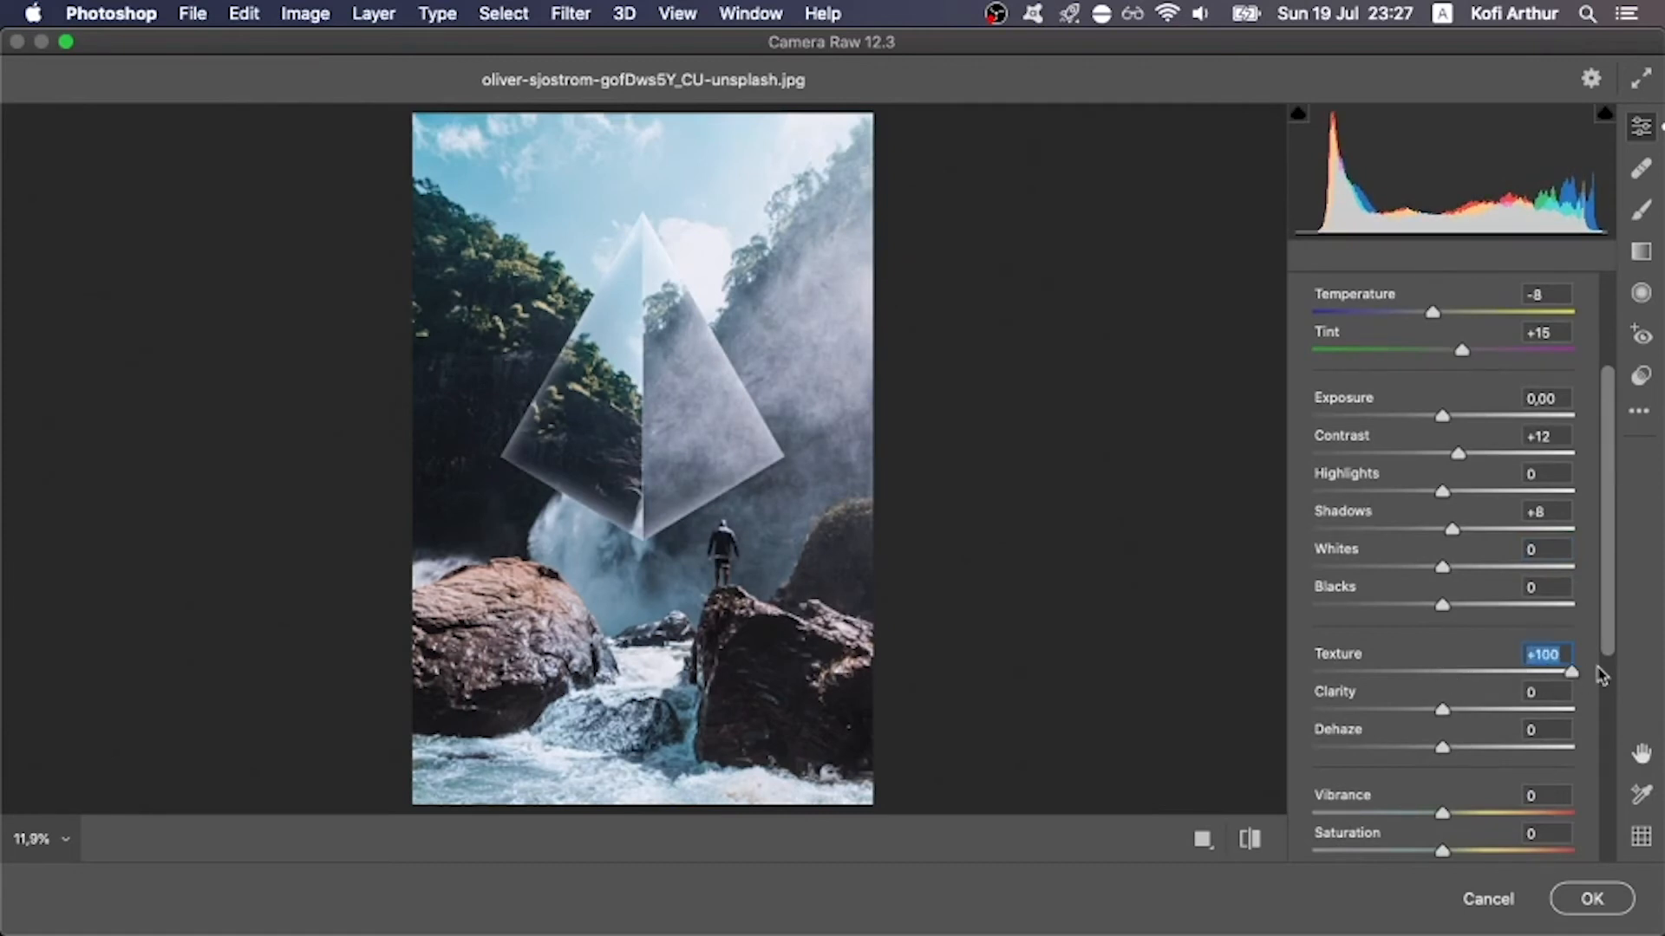
key("BackSpace")
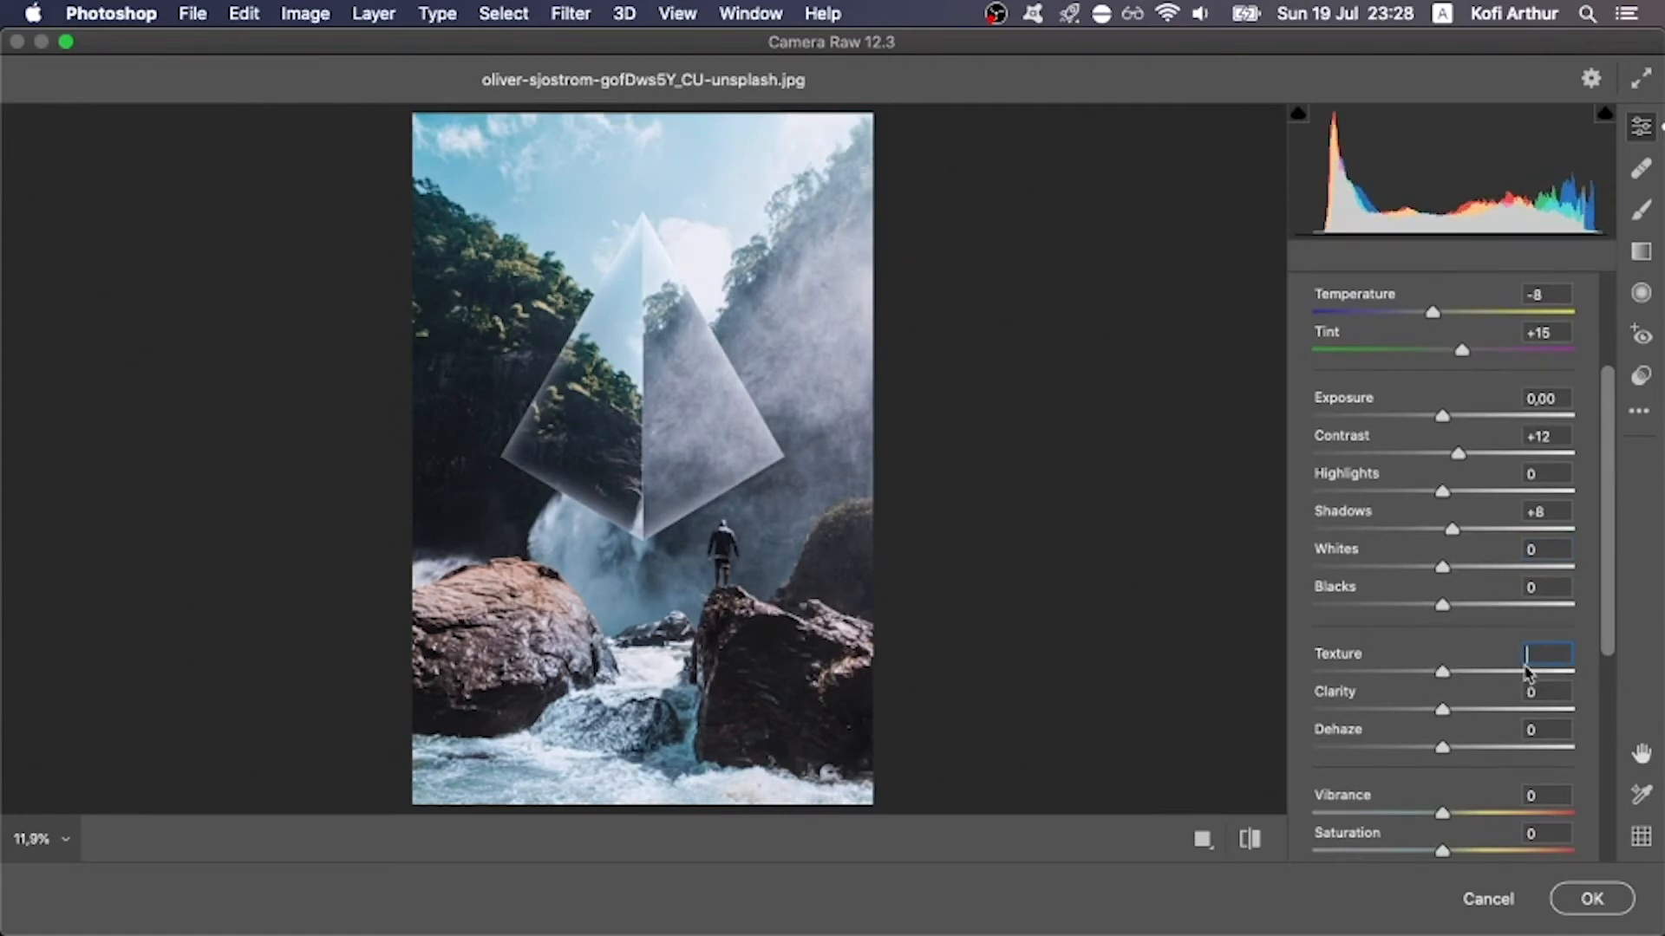
left_click_drag(1445, 676, 1558, 682)
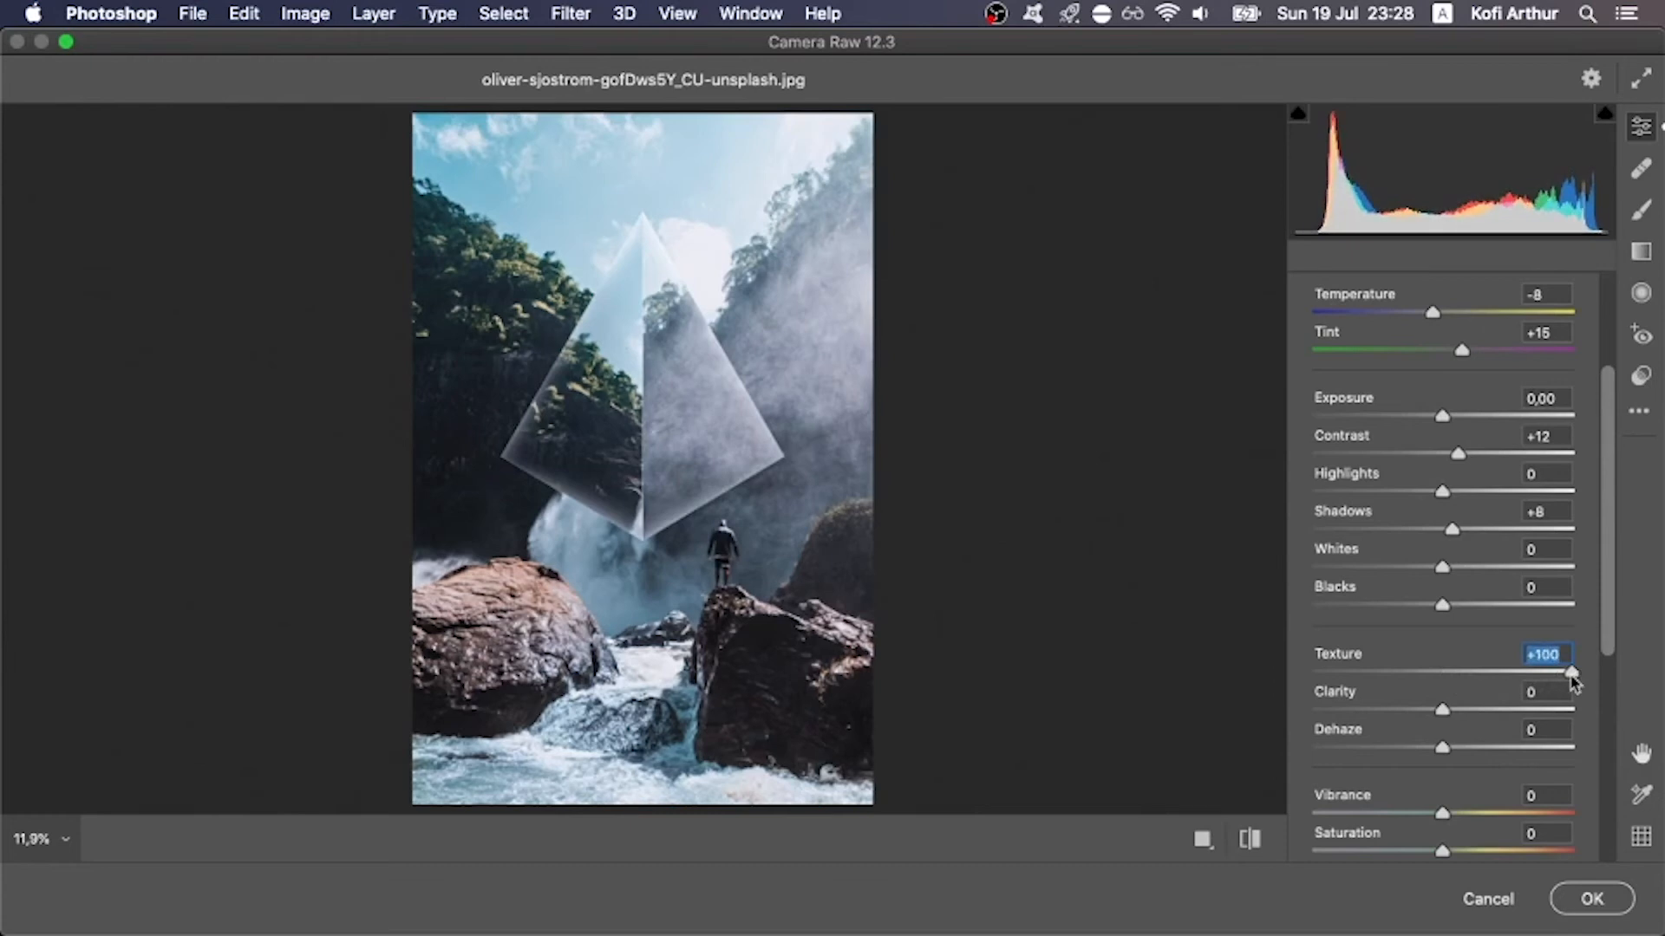
key("BackSpace")
left_click(1573, 676)
key("BackSpace")
left_click(1573, 676)
key("BackSpace")
left_click(1573, 676)
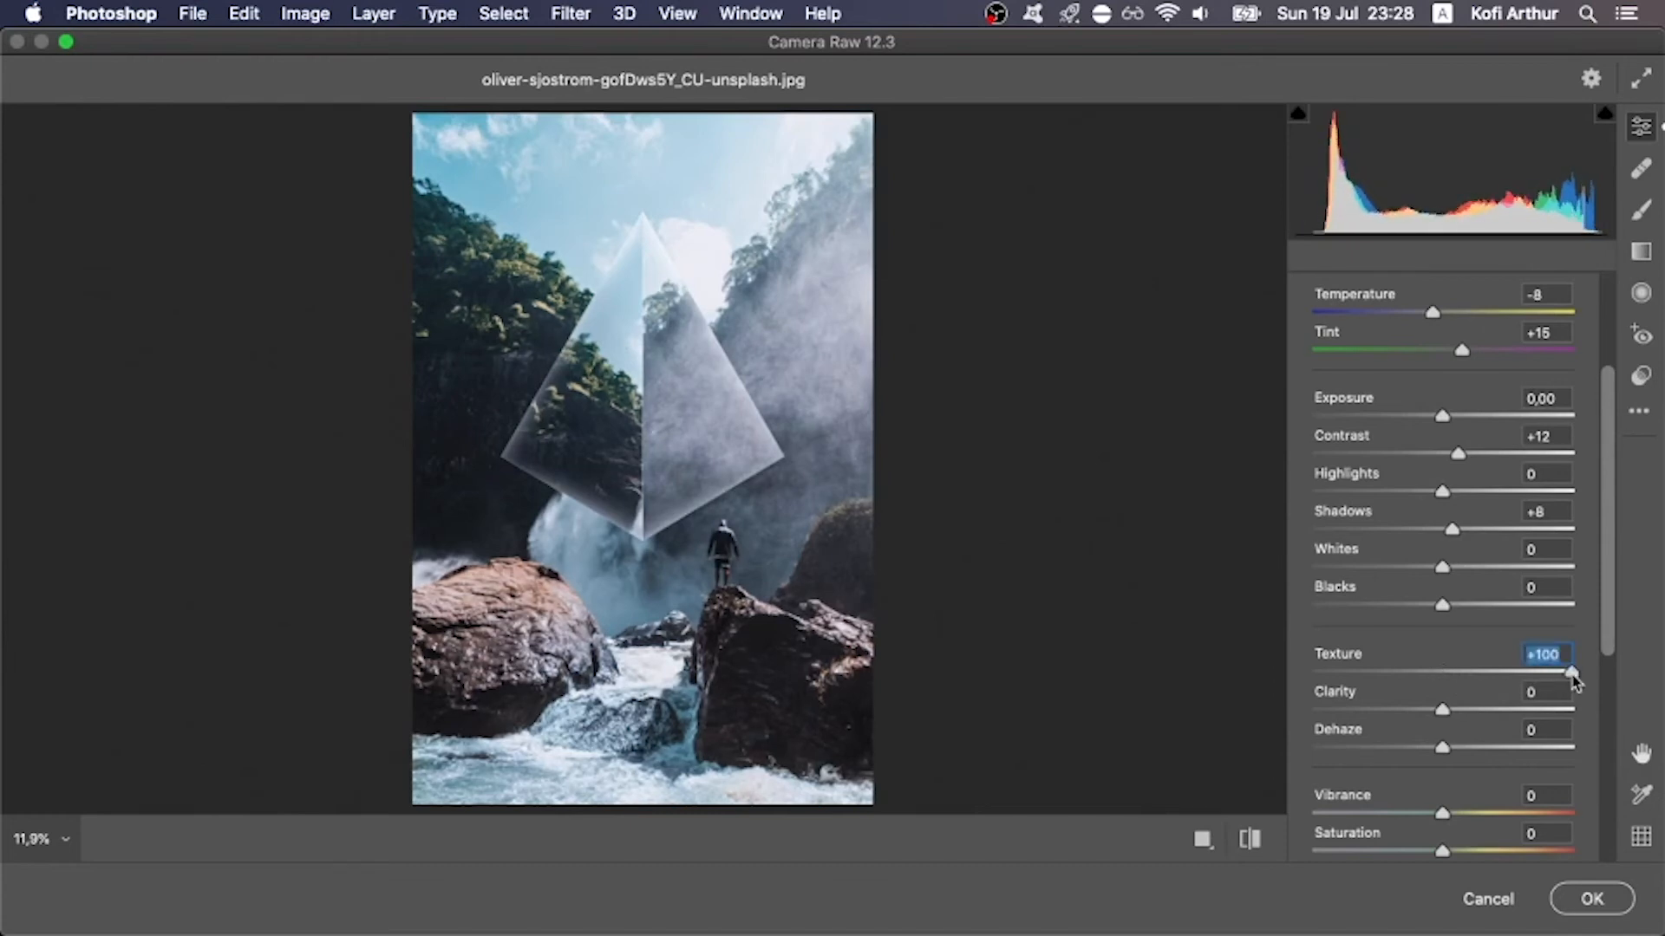
key("BackSpace")
left_click(1573, 675)
key("BackSpace")
left_click(1573, 675)
key("BackSpace")
left_click(1573, 675)
key("BackSpace")
left_click_drag(1442, 675, 1578, 683)
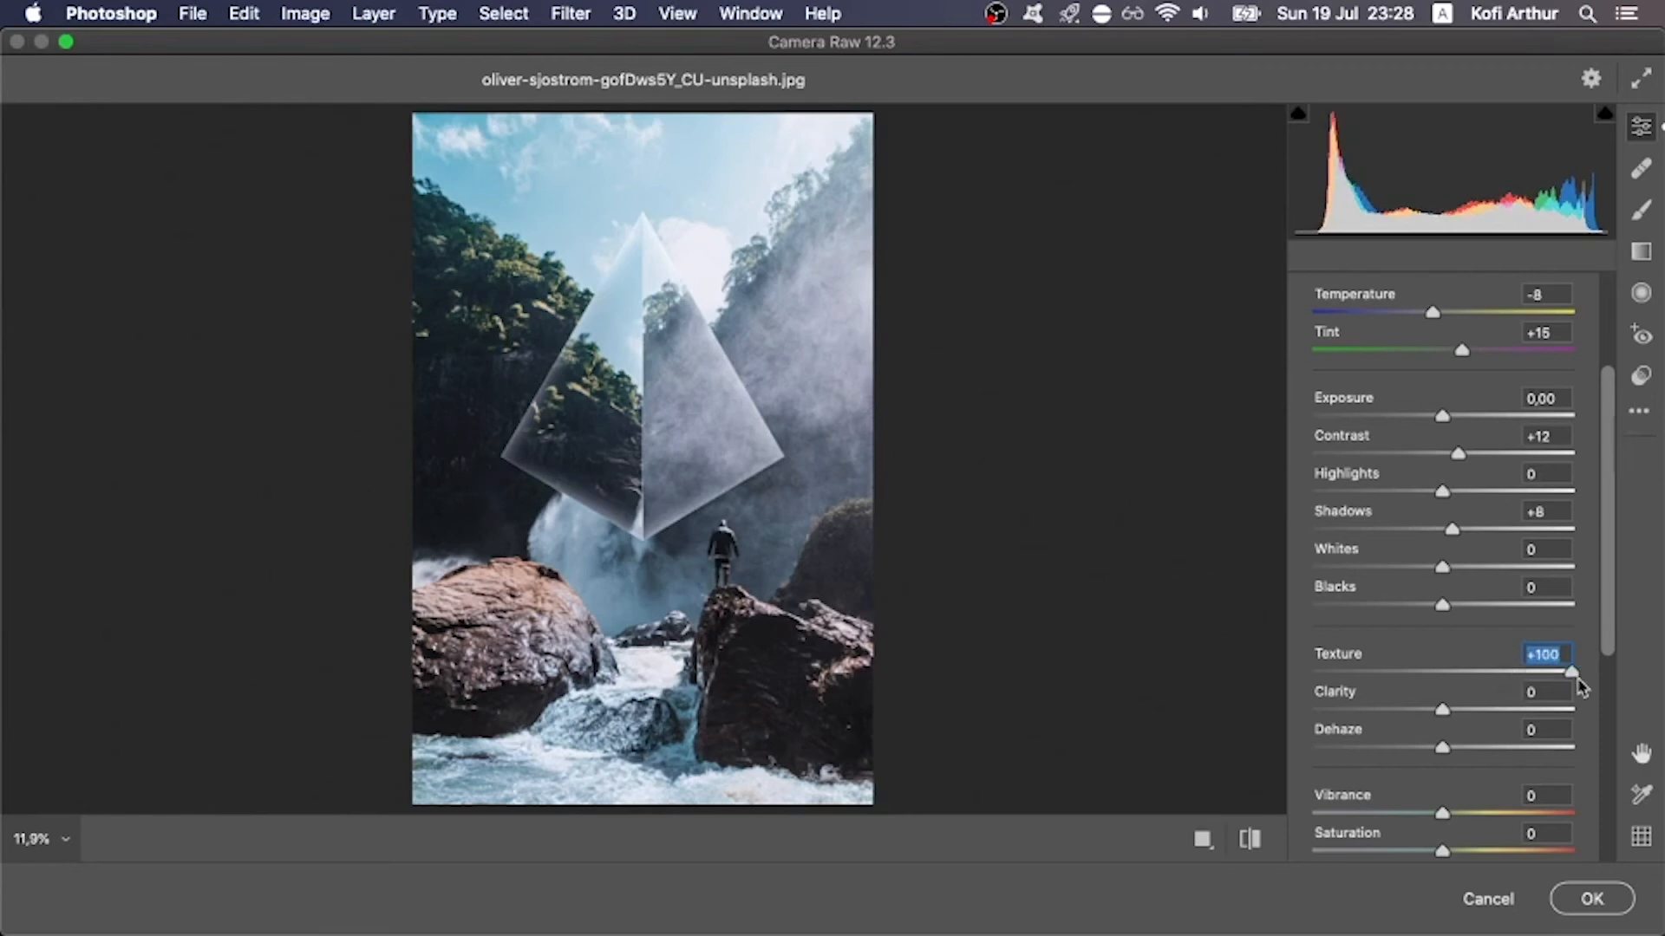
- Try Clarity at +100, and try Dehaze at +2 and reset it
left_click(1442, 708)
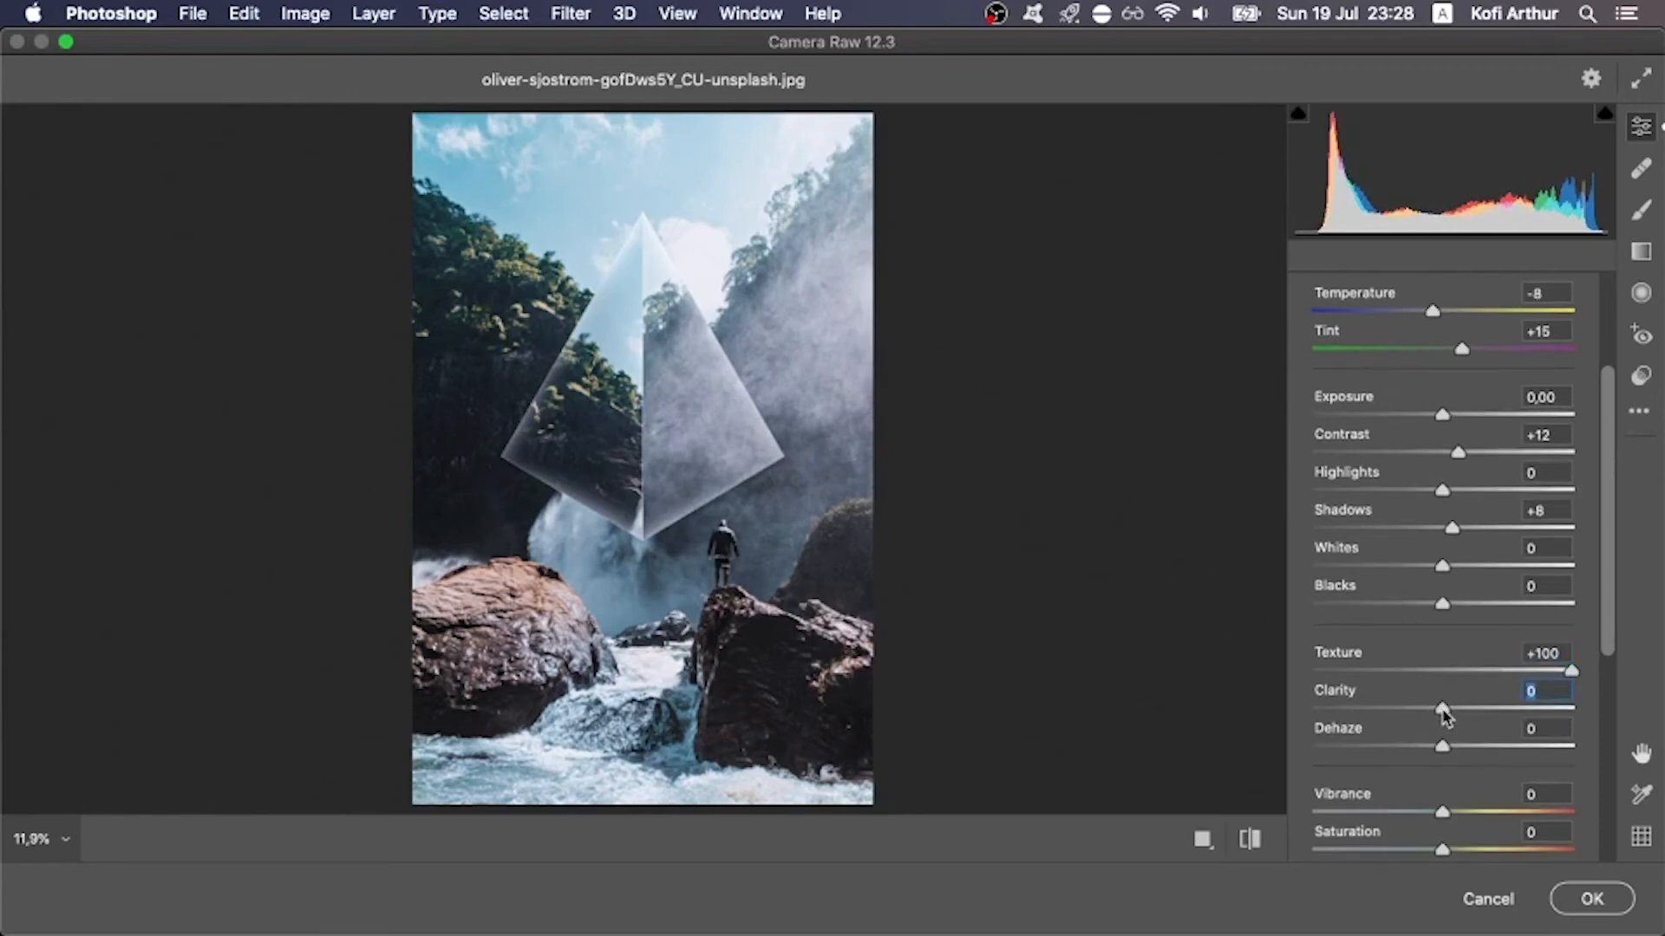
left_click_drag(1443, 710, 1576, 713)
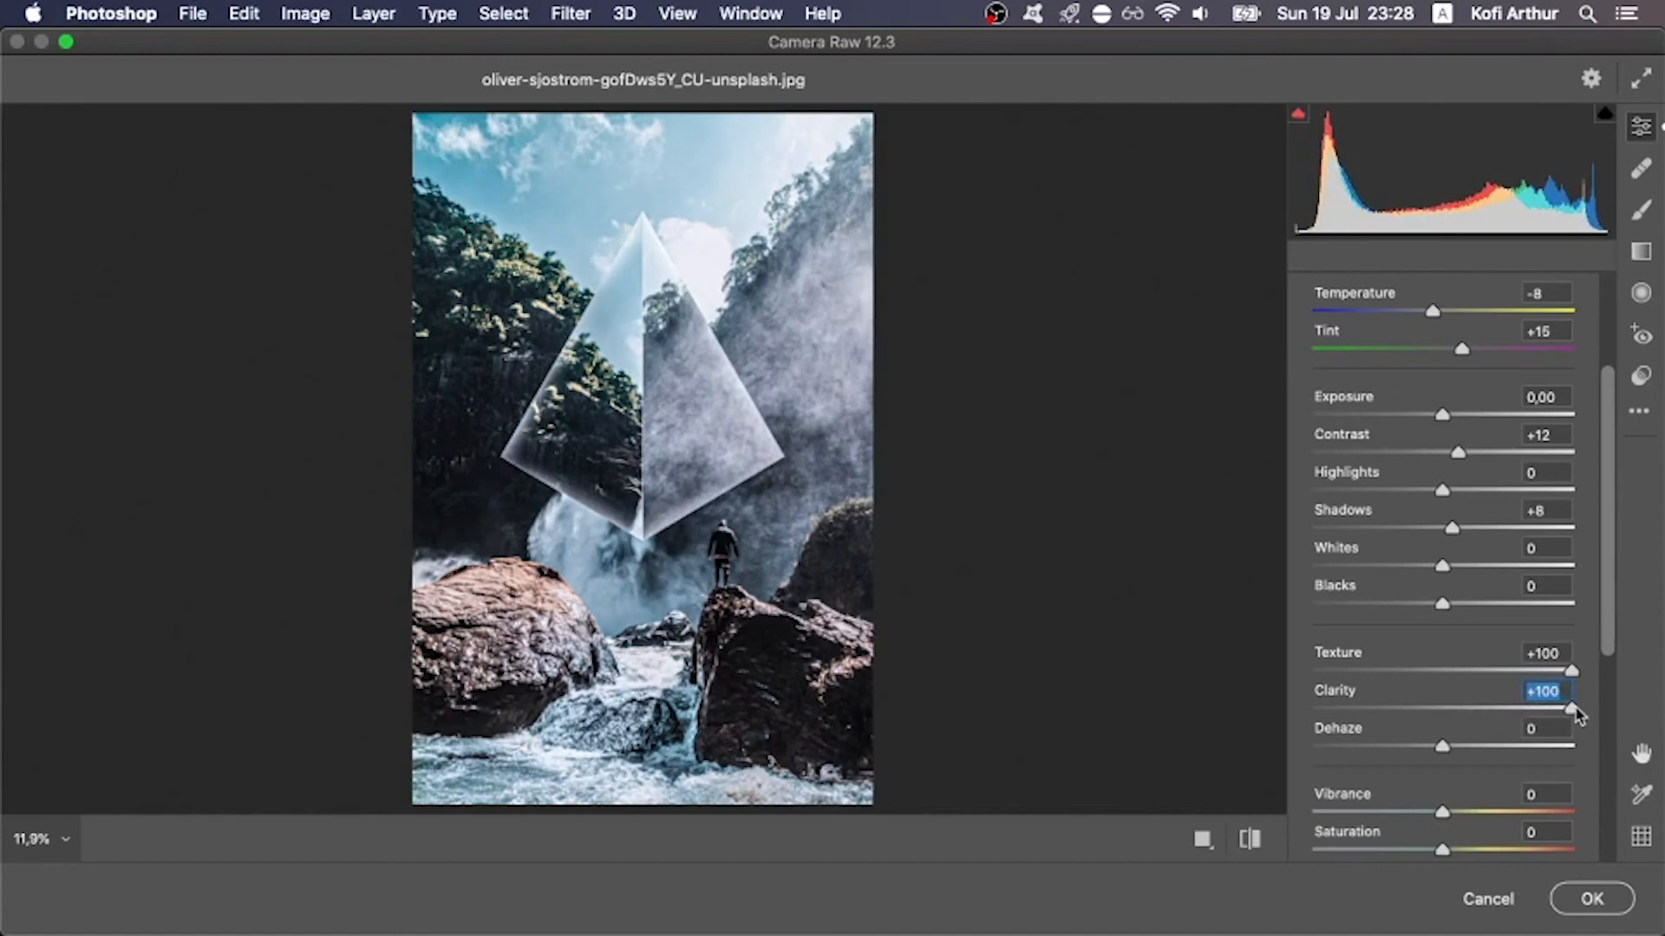
scroll(1406, 704, "down", 1)
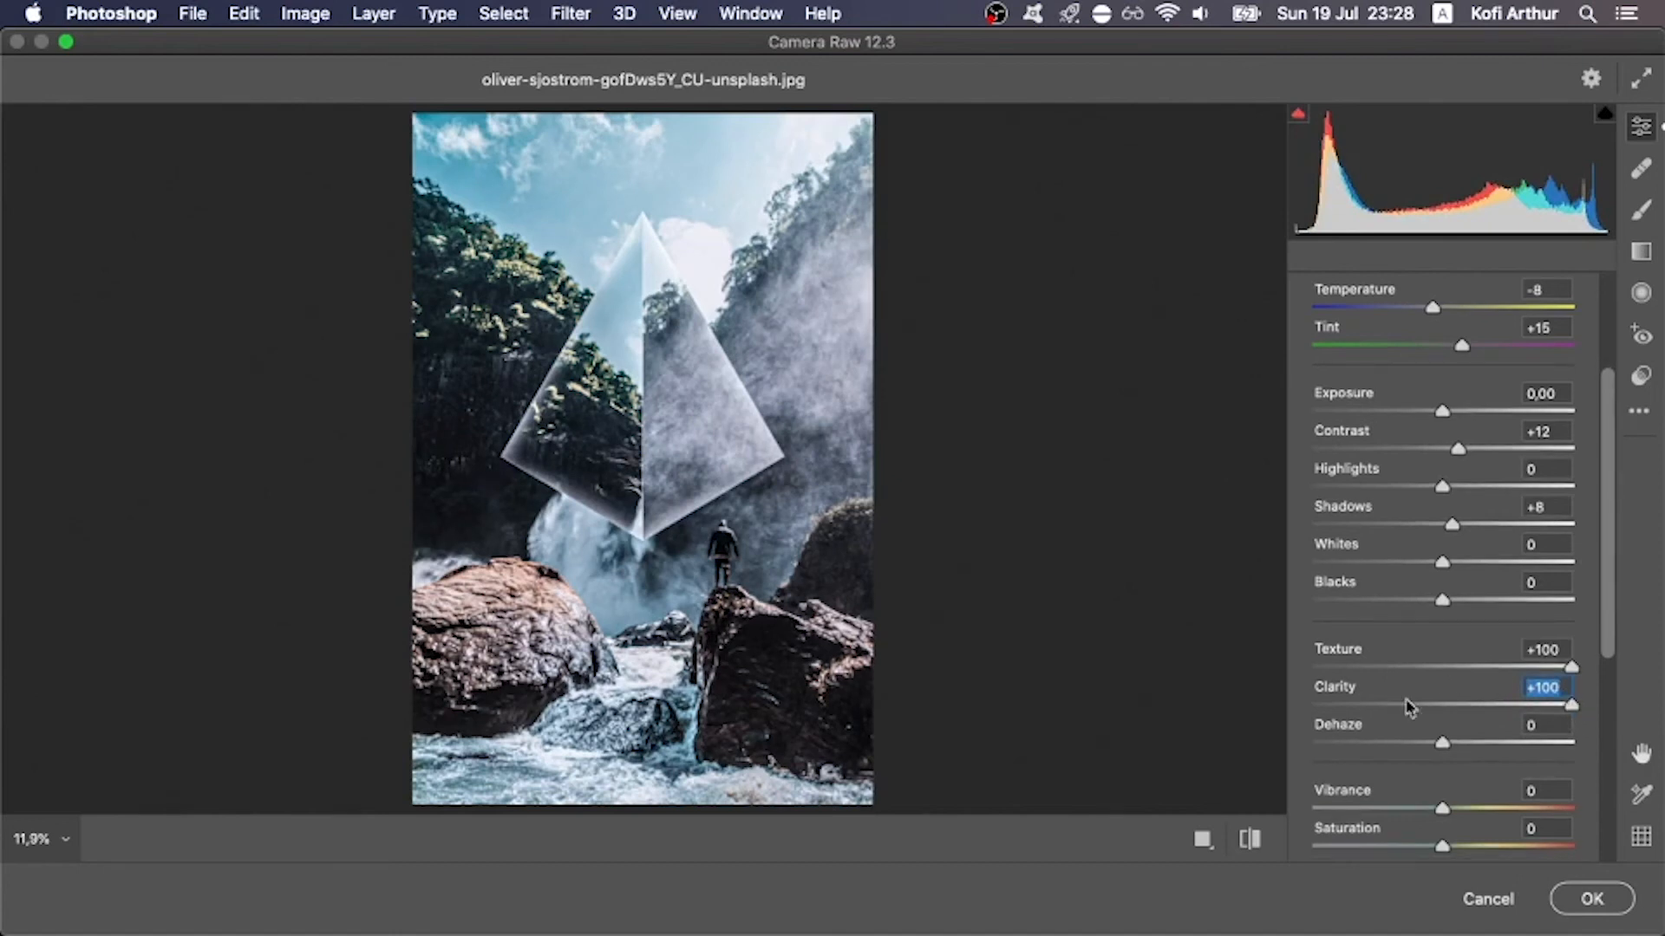
mouse_move(1442, 743)
left_mouse_down()
mouse_move(1553, 744)
mouse_move(1446, 745)
left_mouse_up()
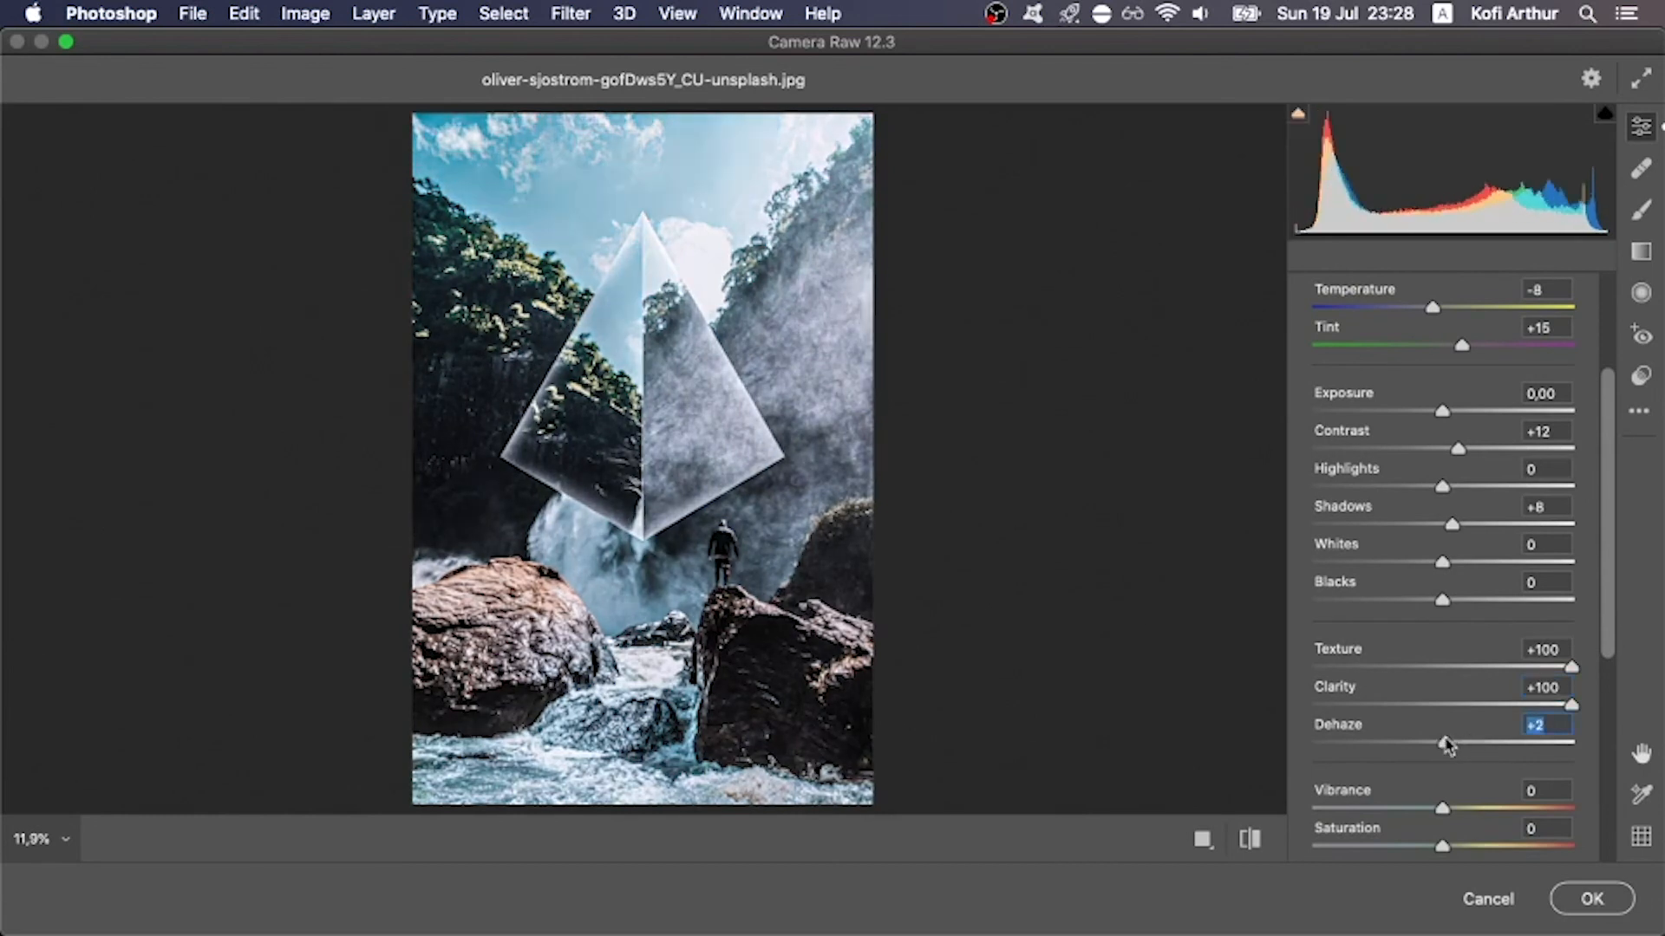
key("BackSpace")
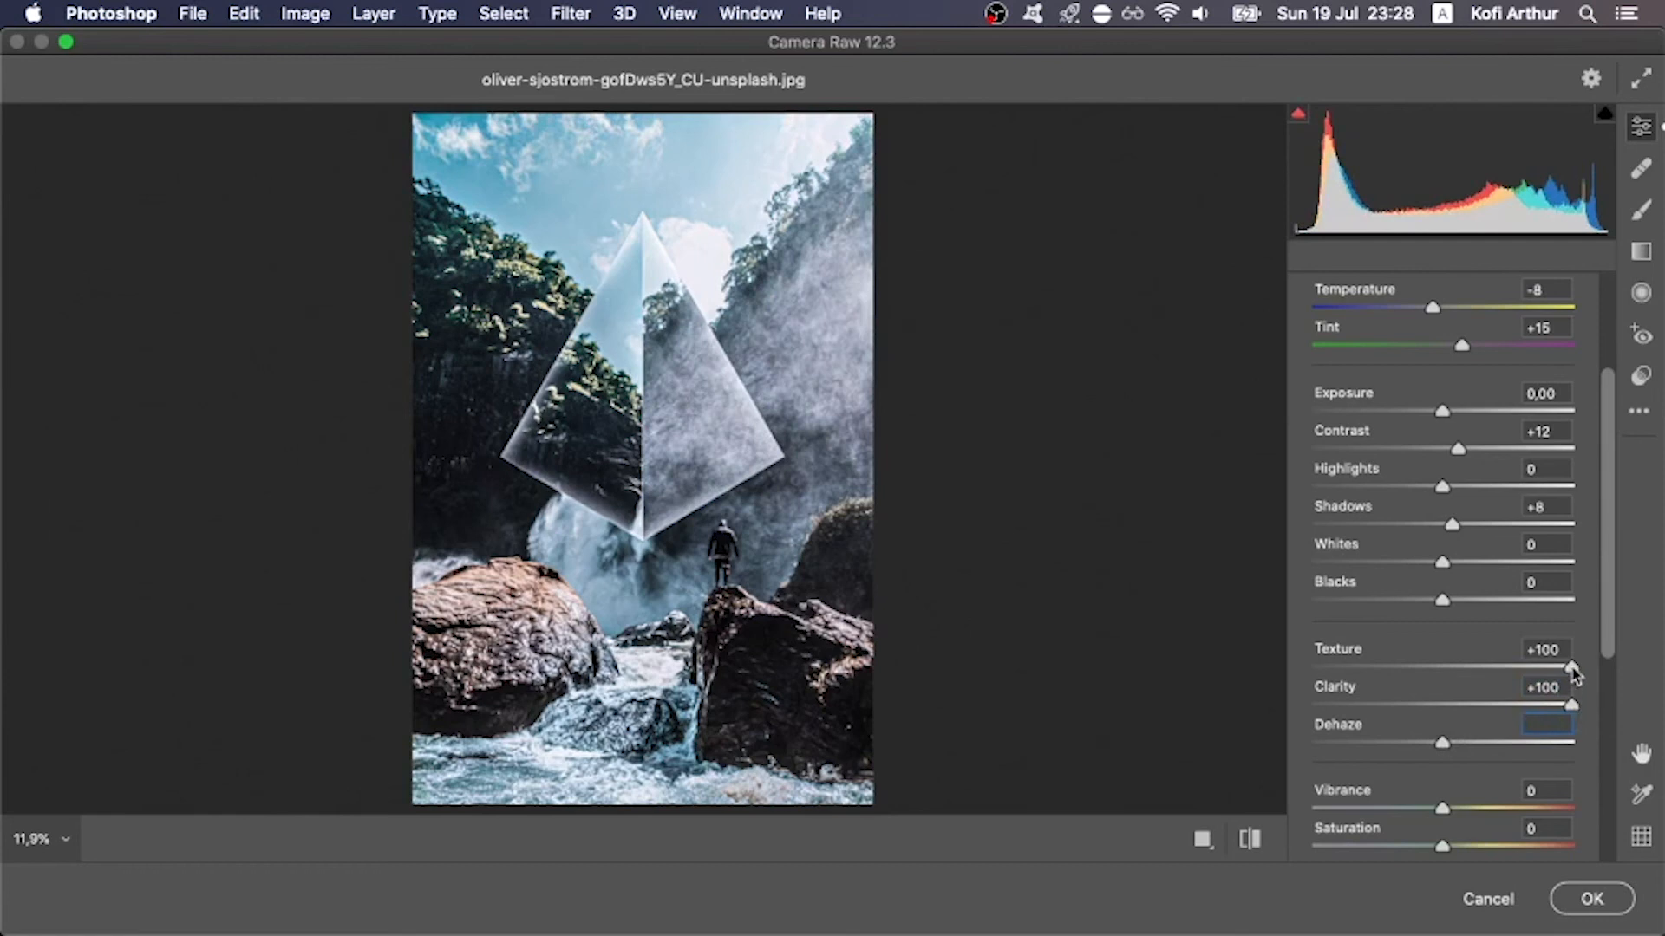
- Reduce Clarity to +47, comparing the image with and without the adjustment
left_click_drag(1571, 666, 1507, 709)
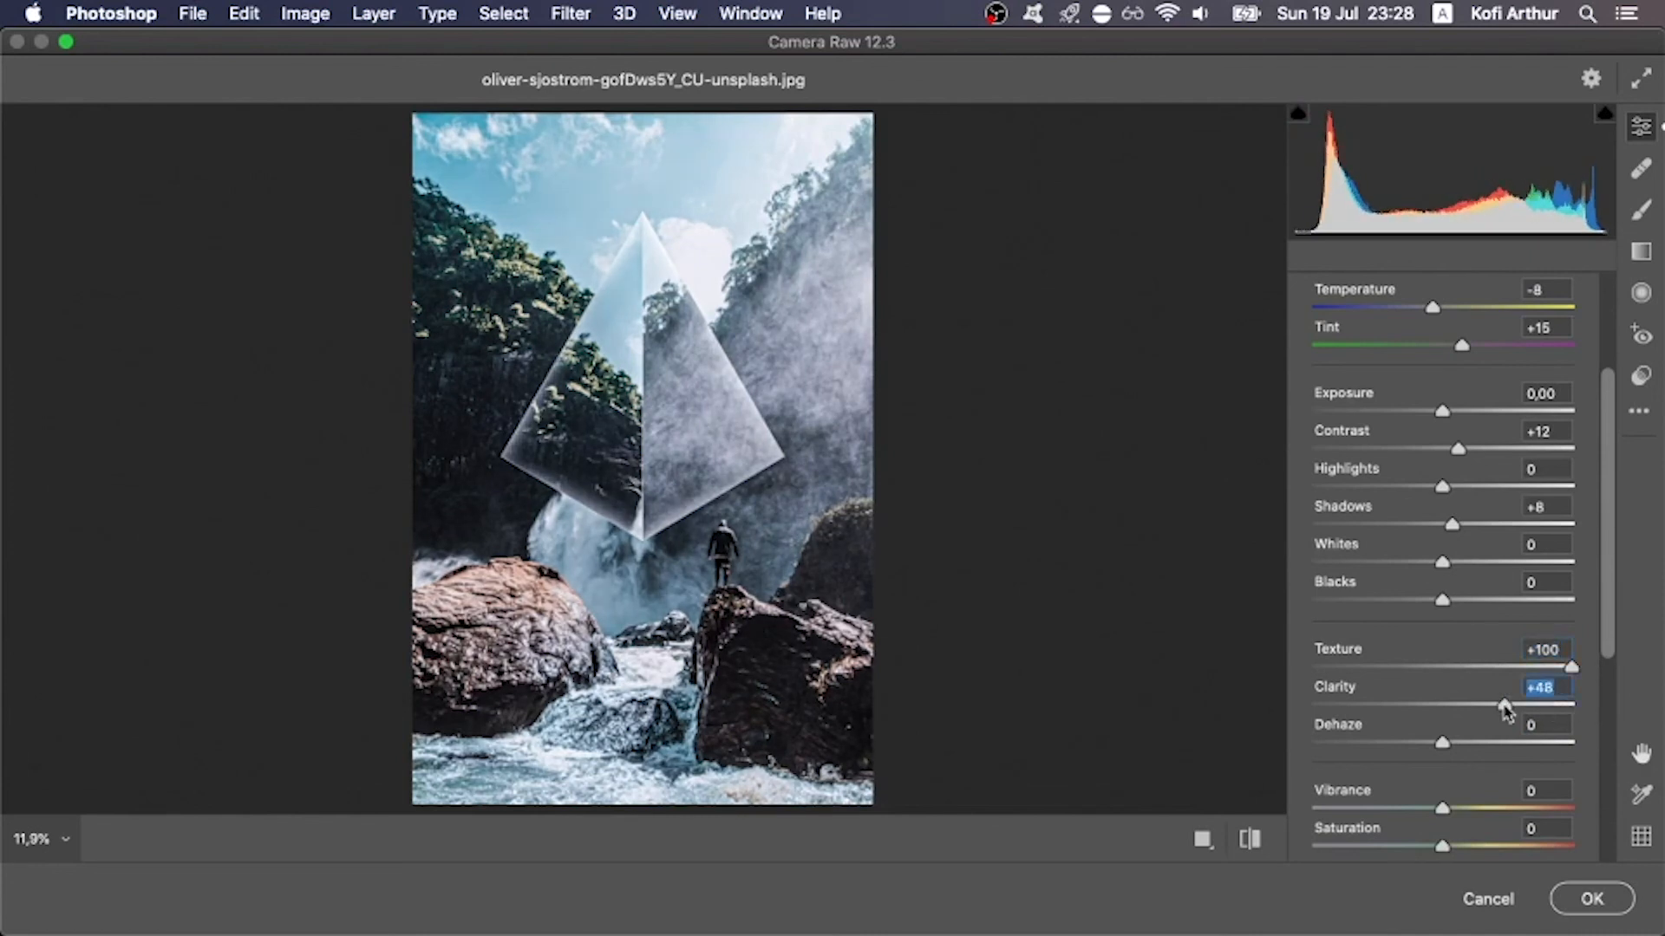
left_click_drag(1506, 709, 1506, 709)
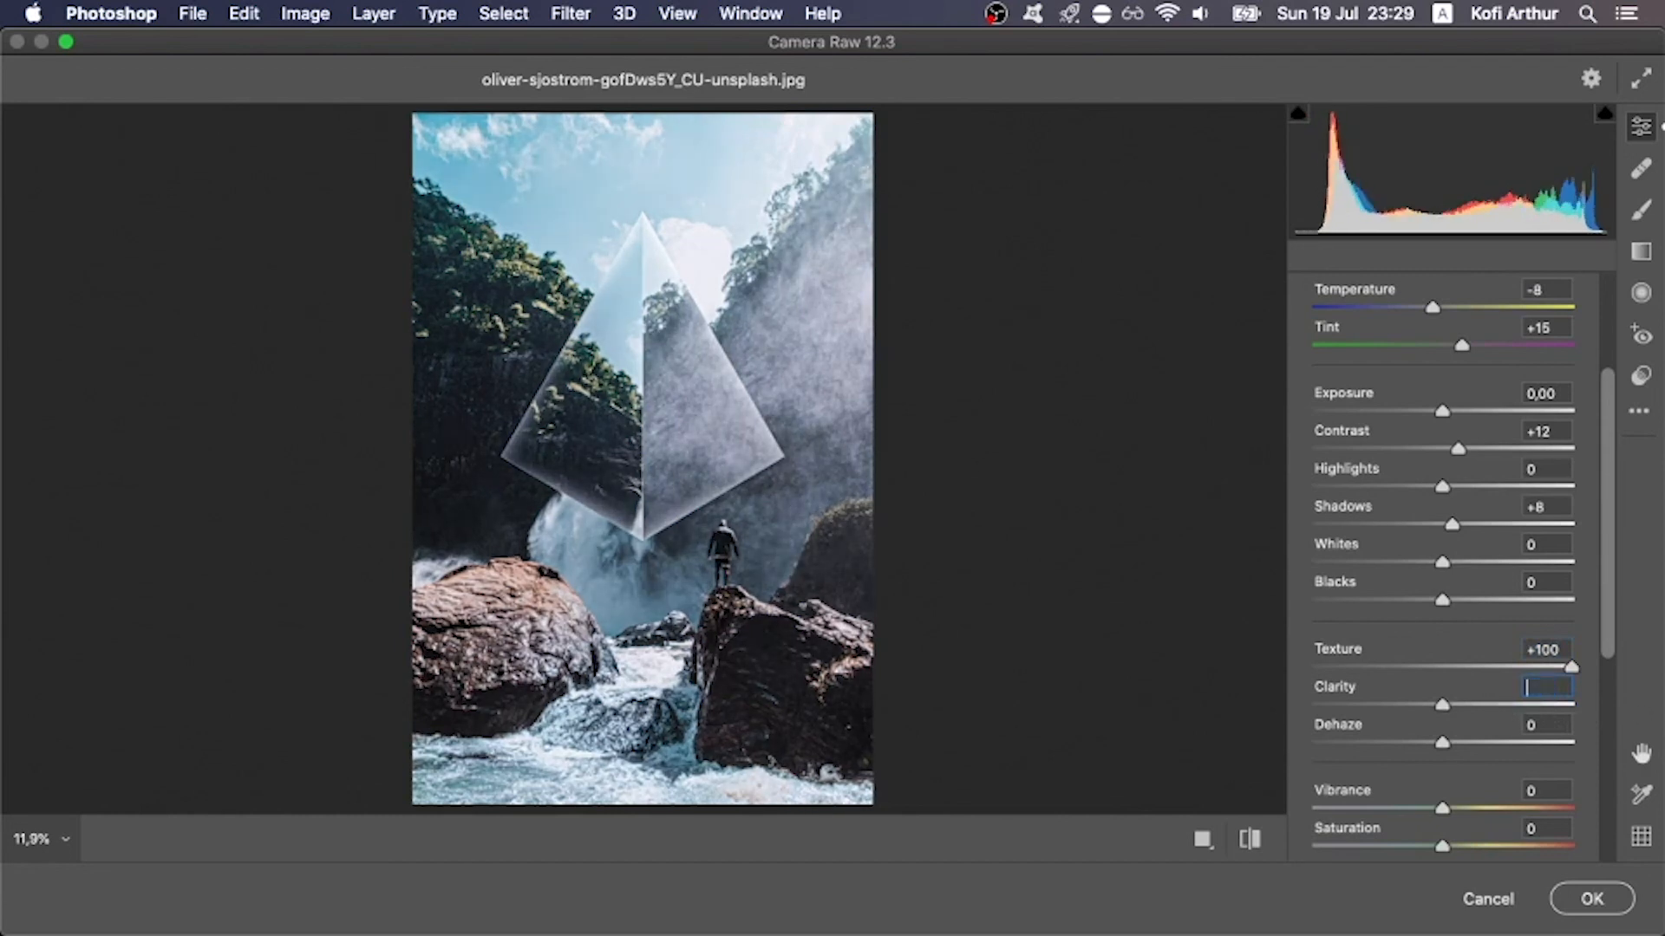
key("BackSpace")
left_click(1505, 707)
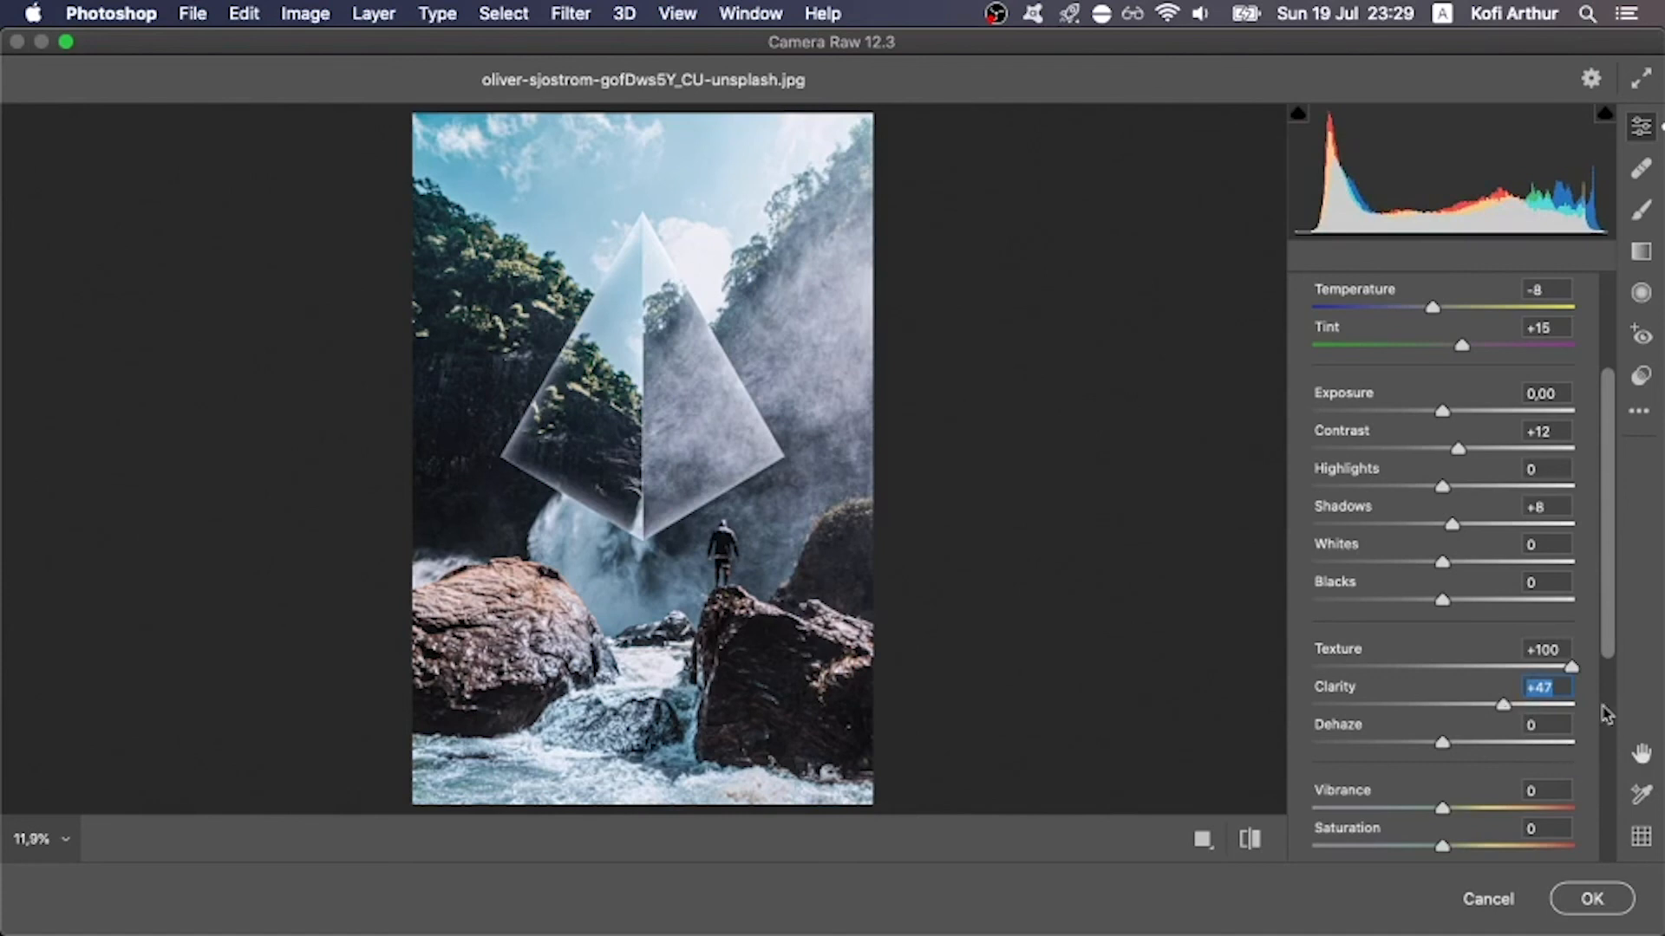
- Try a higher Vibrance on the image and reset it
left_click_drag(1610, 646, 1610, 724)
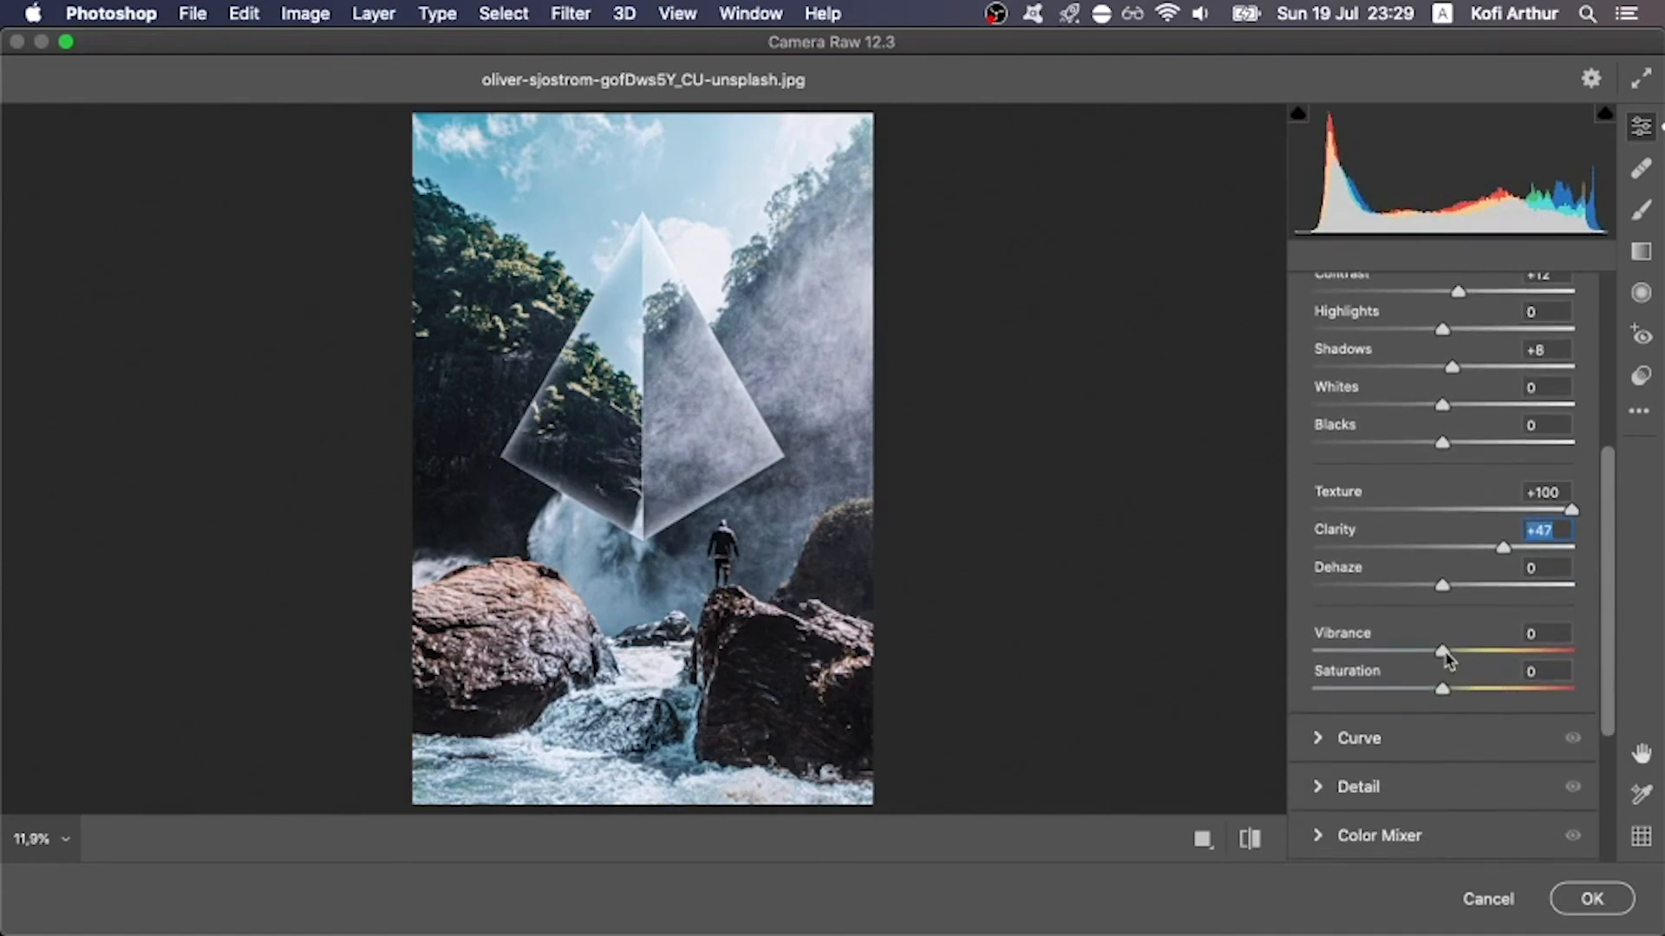
left_click_drag(1442, 652, 1539, 668)
key("BackSpace")
key("Tab")
- Set Saturation to +46 and apply the Camera Raw Filter to the merged copy
left_click_drag(1444, 694, 1504, 691)
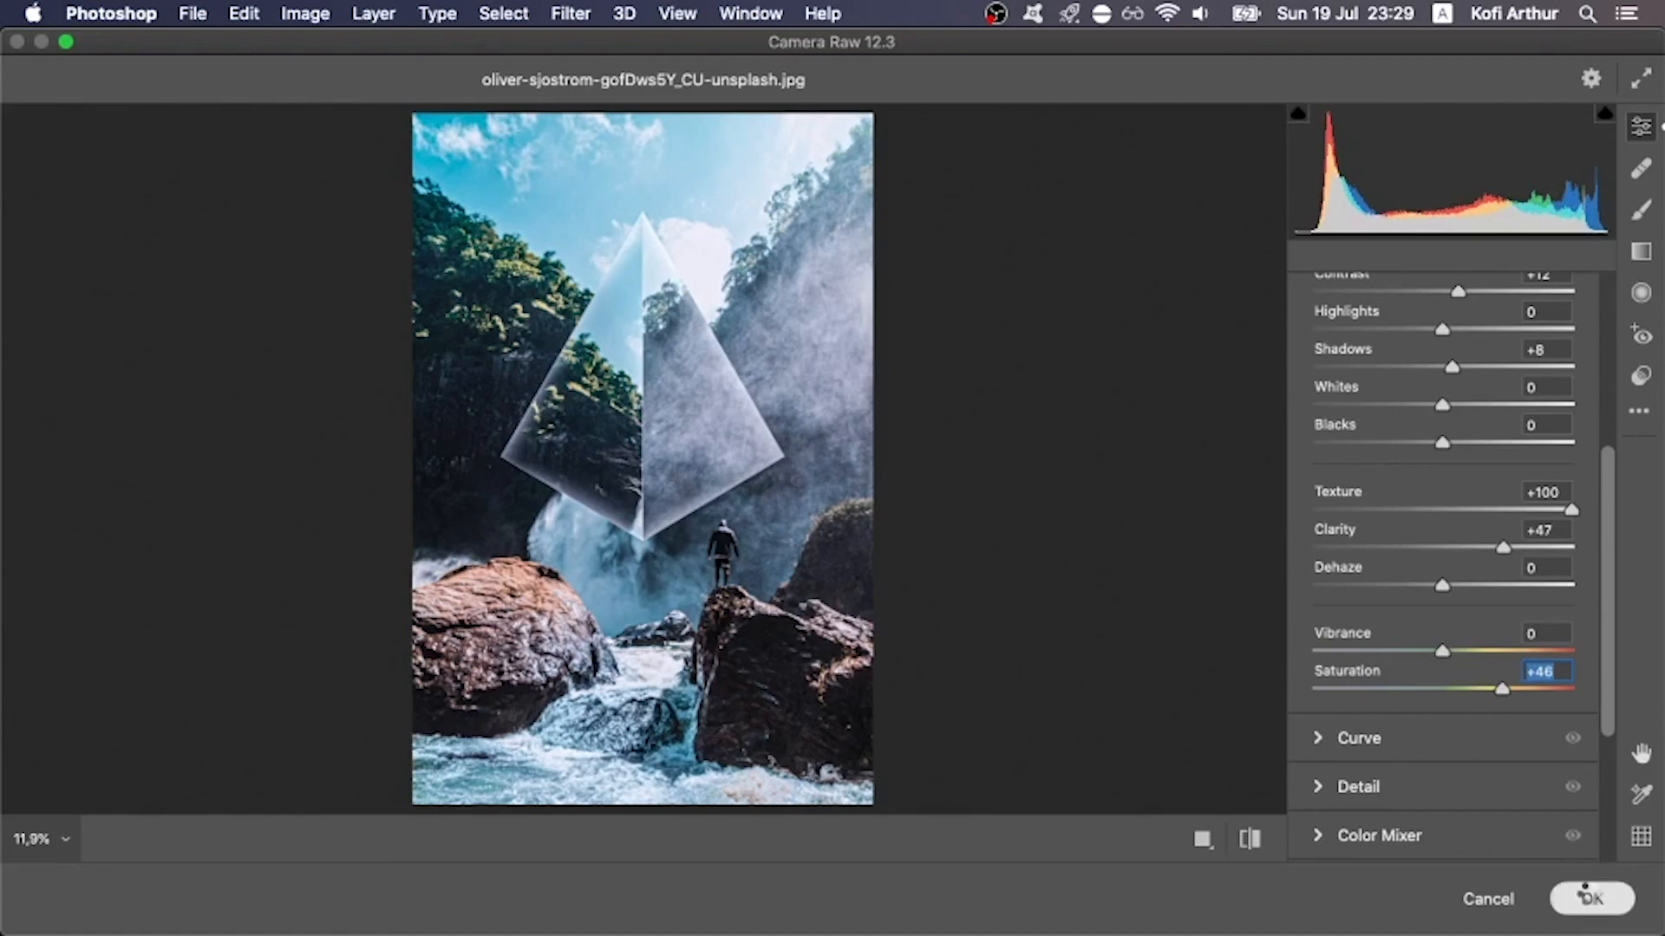
left_click(1585, 895)
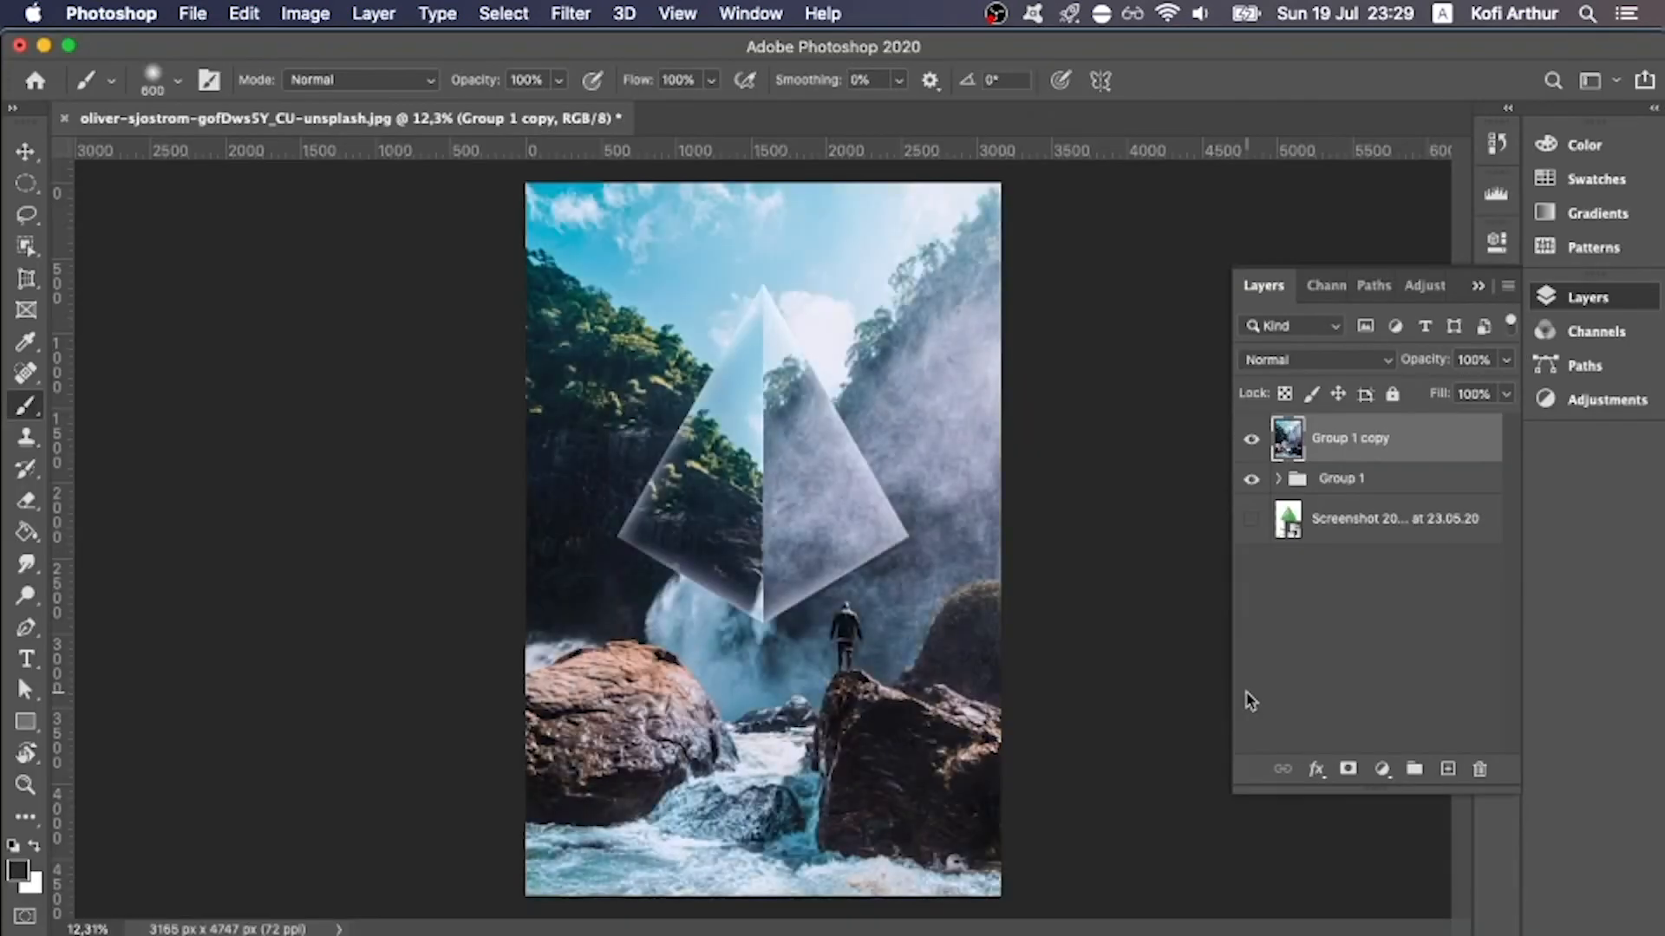
- Compare the composition before and after grading by hiding and showing the Group 1 copy layer, leaving it visible
left_click(1251, 440)
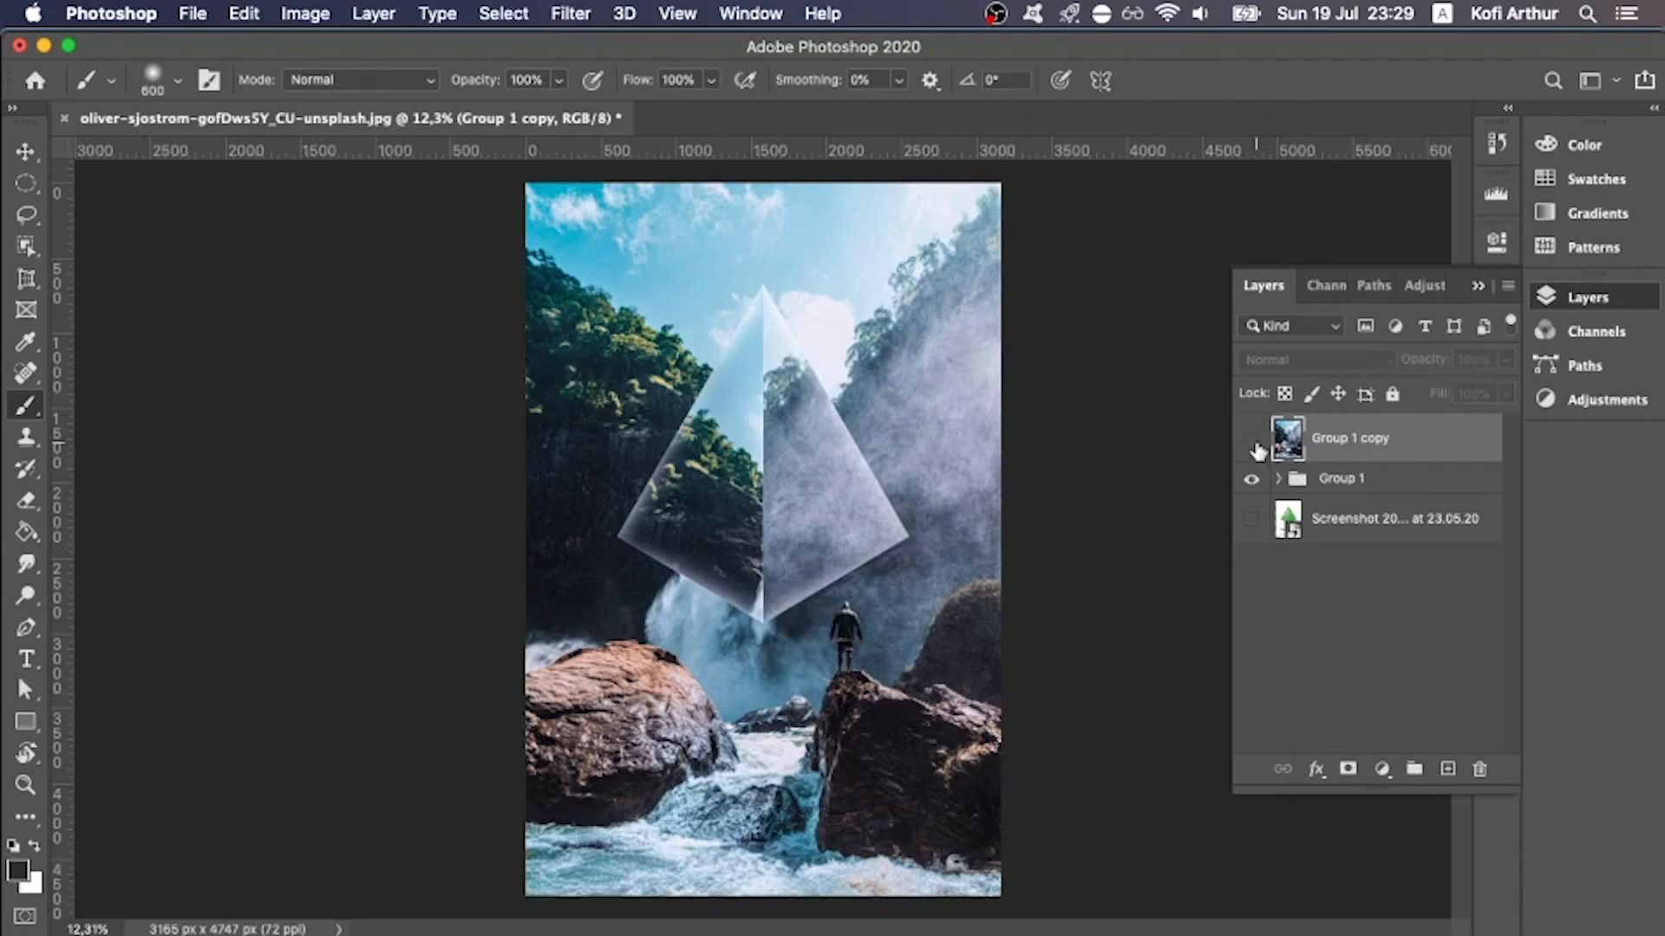
left_click(1251, 440)
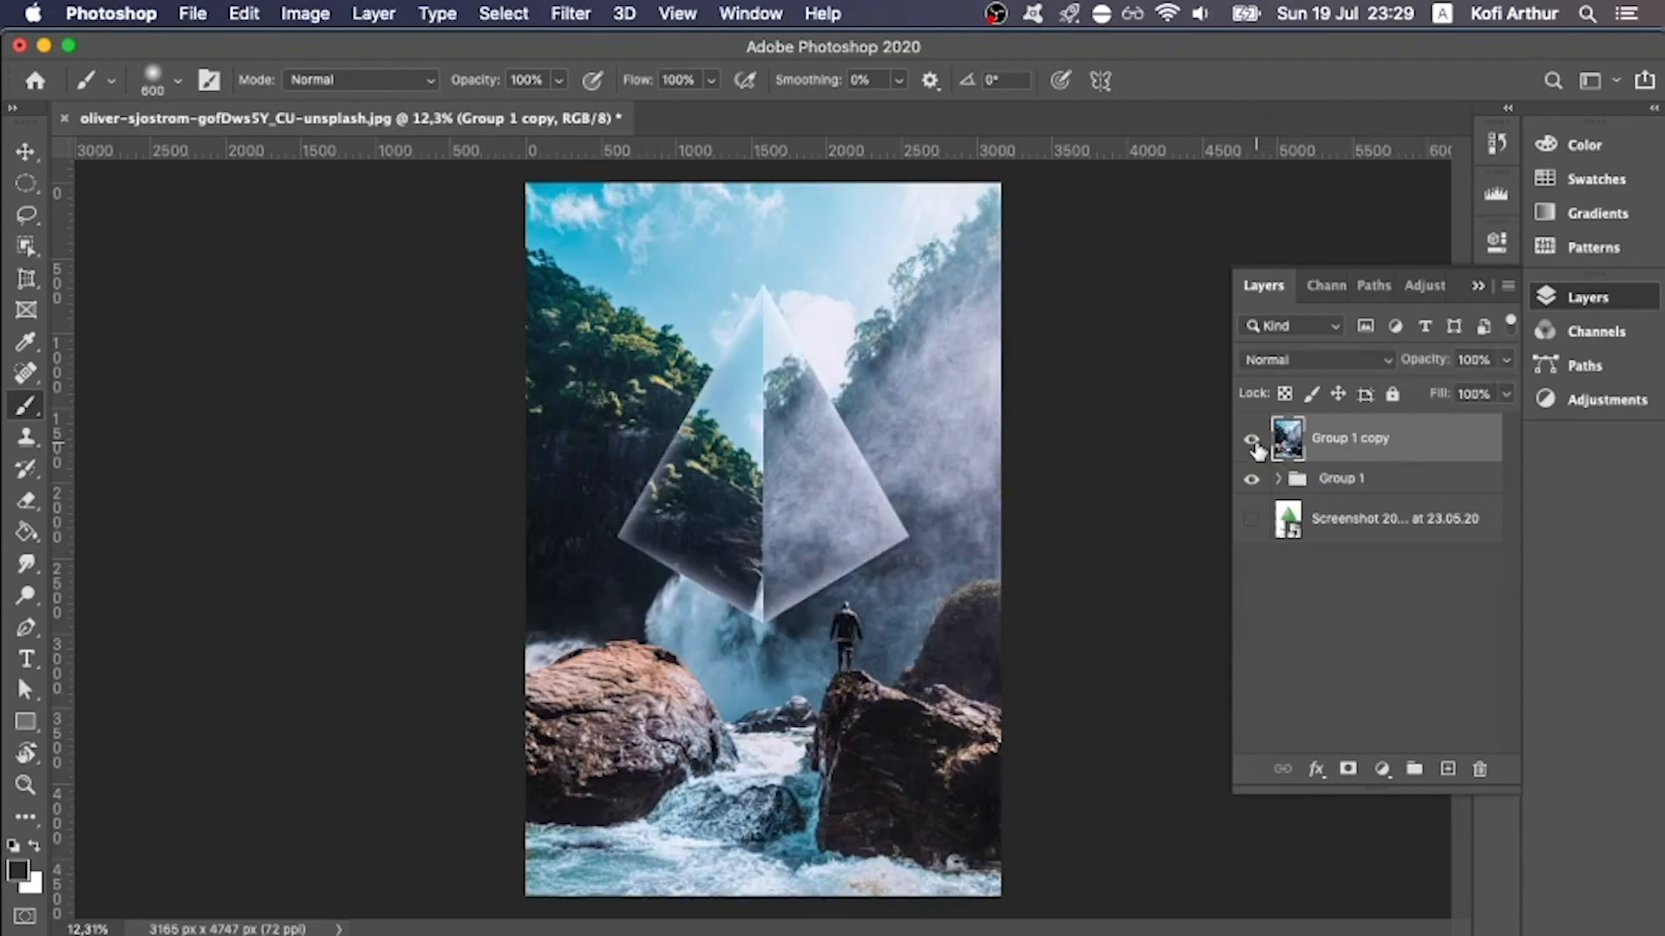
left_click(1252, 440)
left_click(1251, 440)
key("super+Tab")
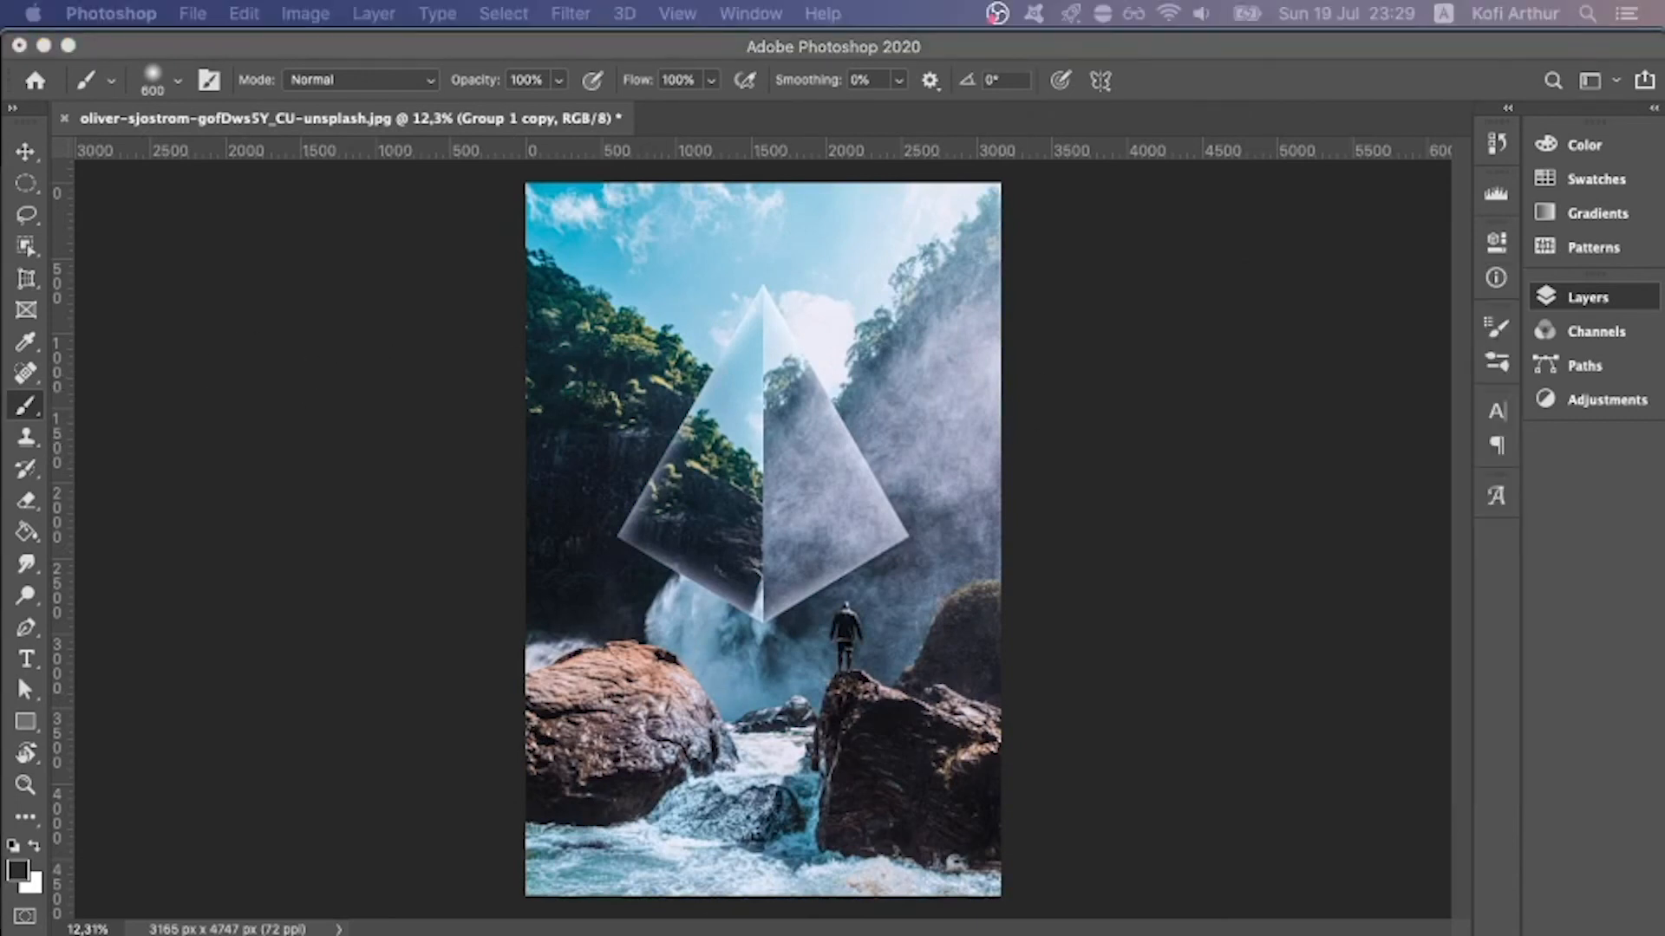